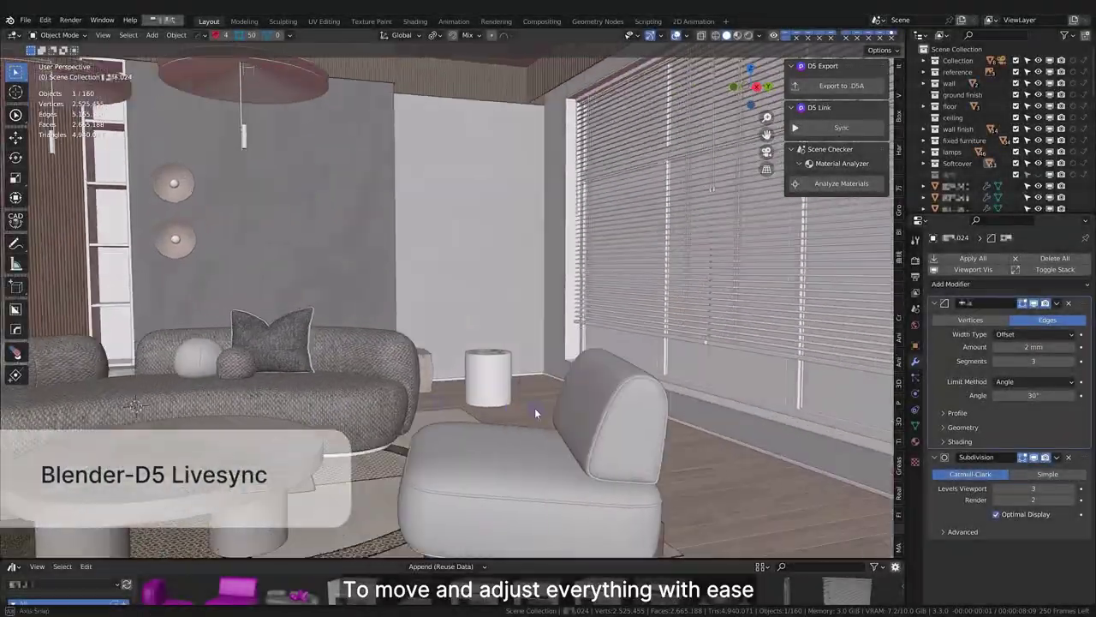
Confirm the Blender D5 Link live sync with Send Cameras and Send Lights enabled
middle_click_drag(535, 407, 591, 332)
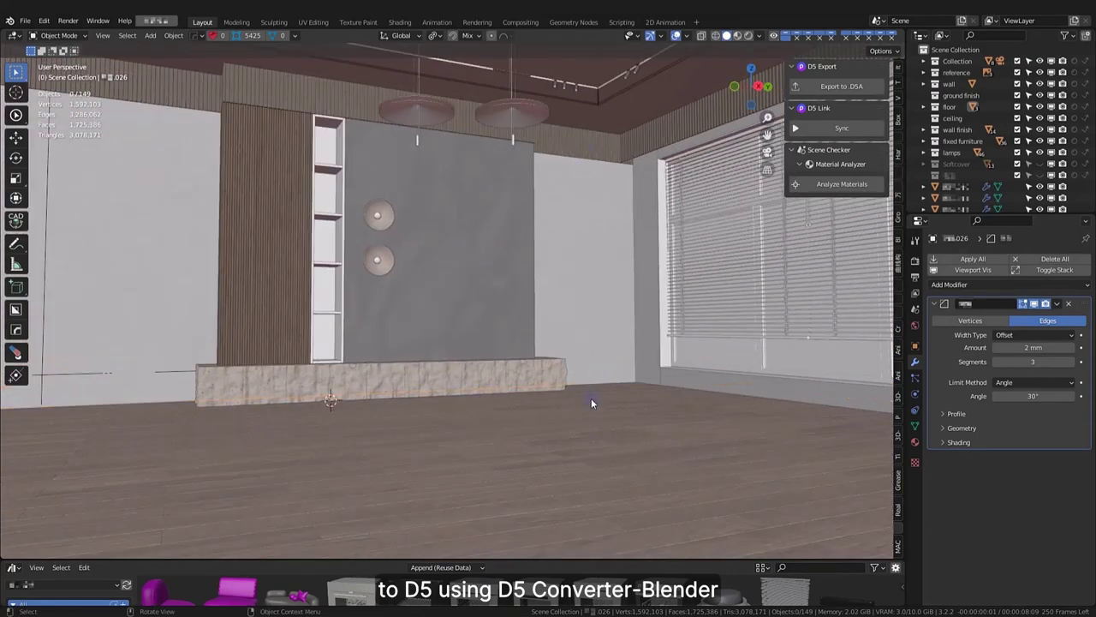
middle_click_drag(590, 403, 595, 366)
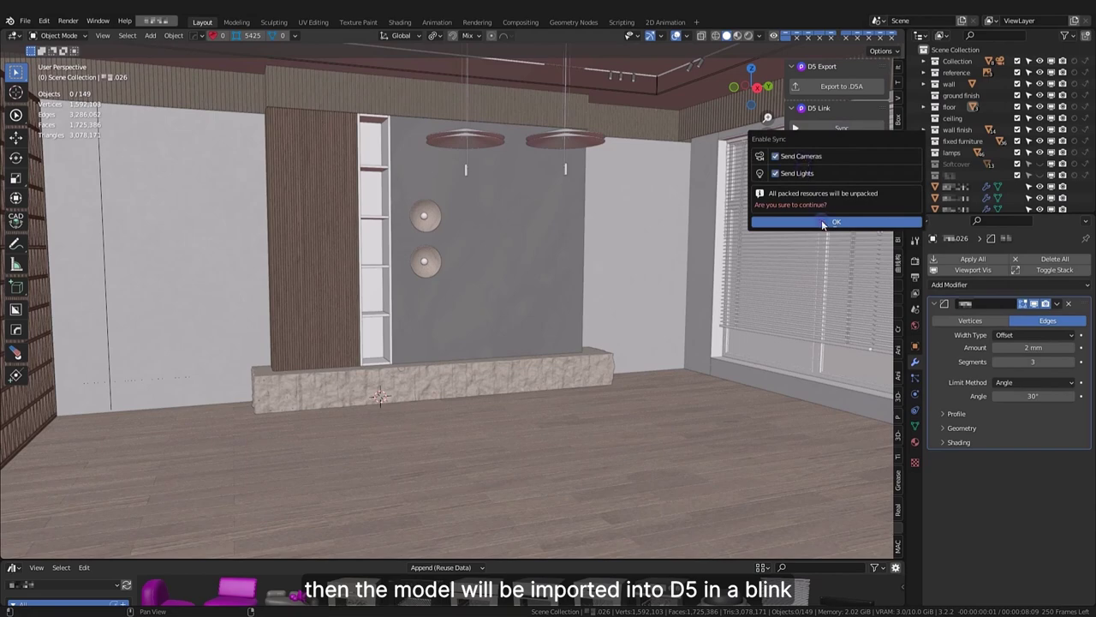
left_click(821, 221)
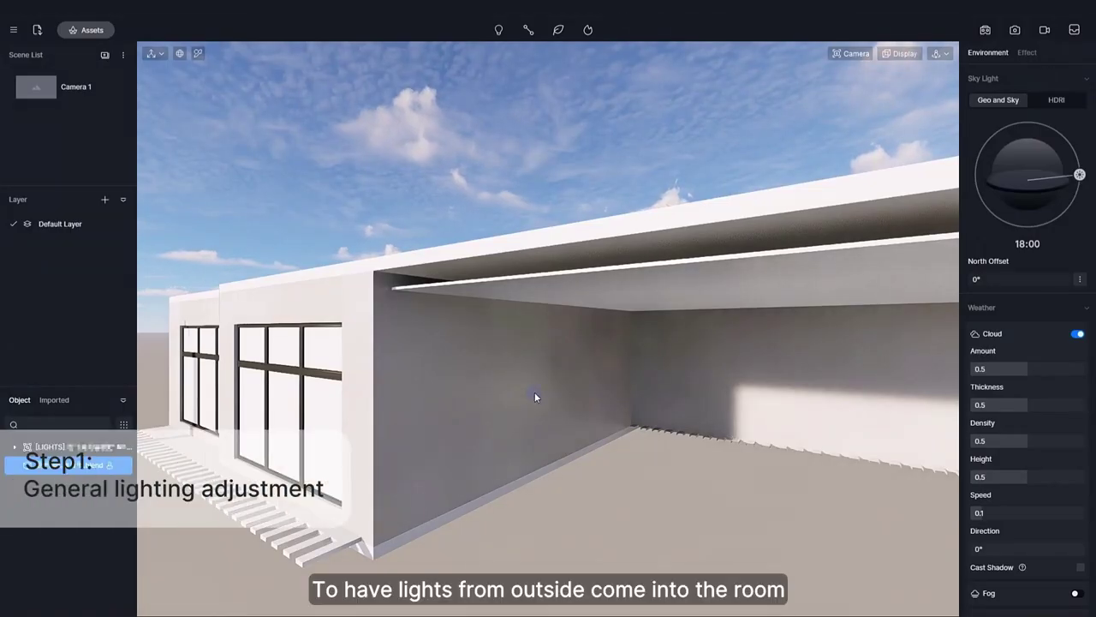
Set the window glass material to the Transparent template, then fly inside the room
middle_click_drag(535, 397, 736, 196)
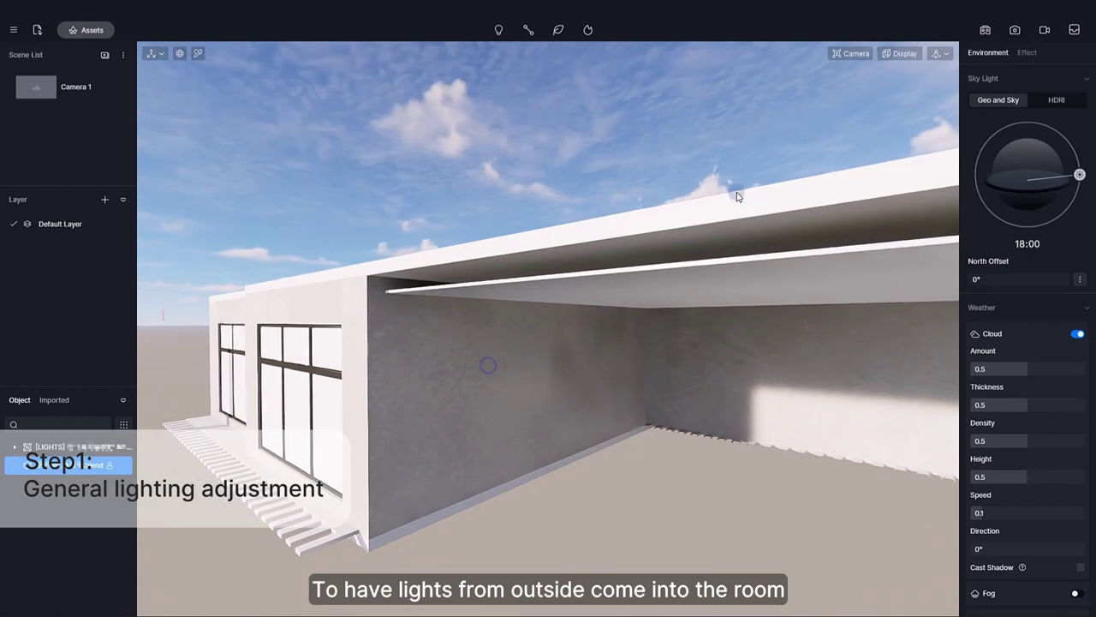
left_click(929, 88)
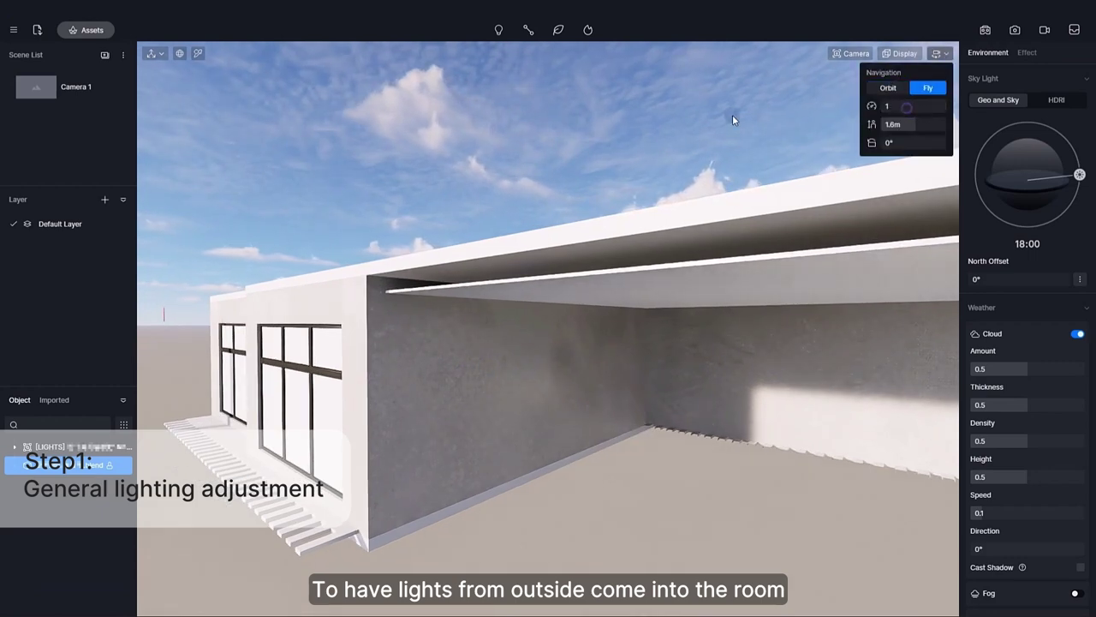
key("w")
key("w")
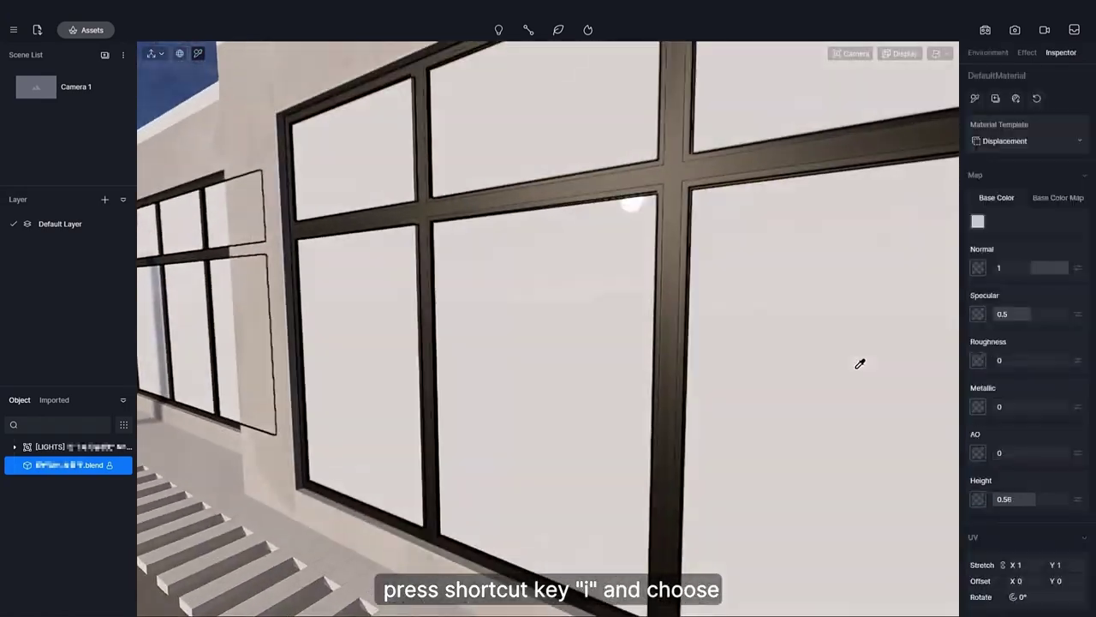
left_click(1023, 140)
left_click(1010, 211)
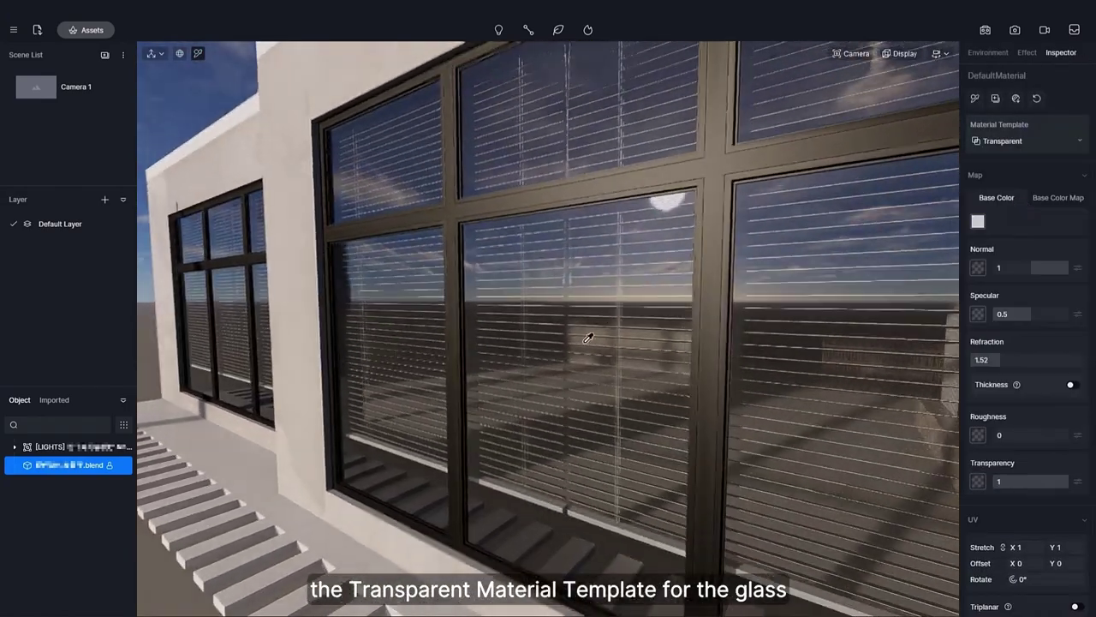
key("w")
key("s")
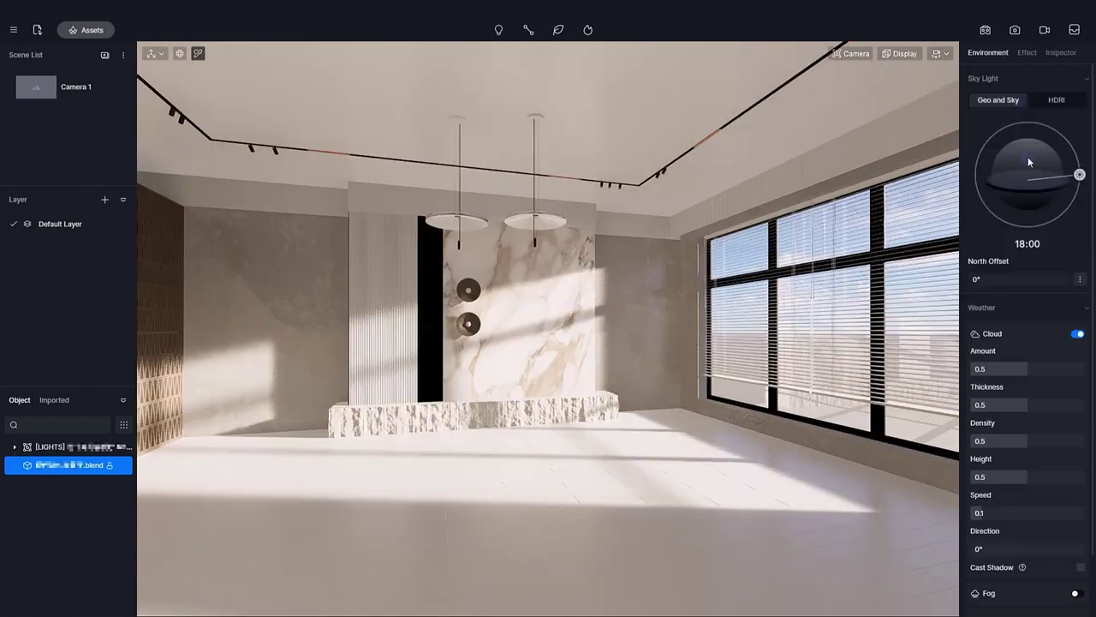
Use the custom cannon_8k HDRI as sky light, rotated 226.7°, with auto exposure off
left_click(1053, 100)
left_click(1023, 169)
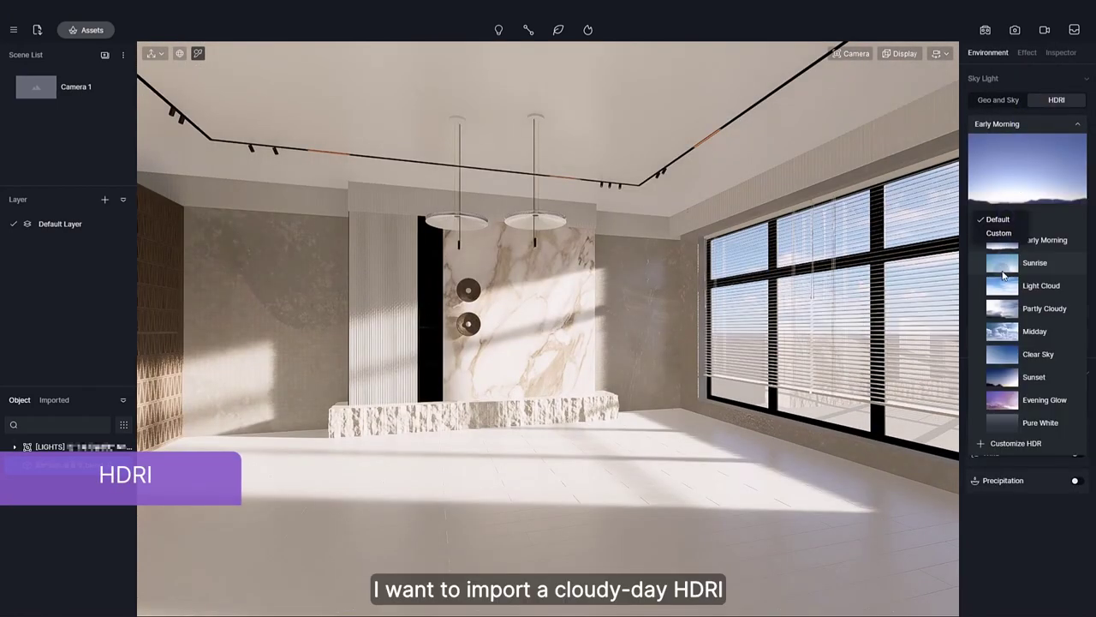
left_click(1002, 234)
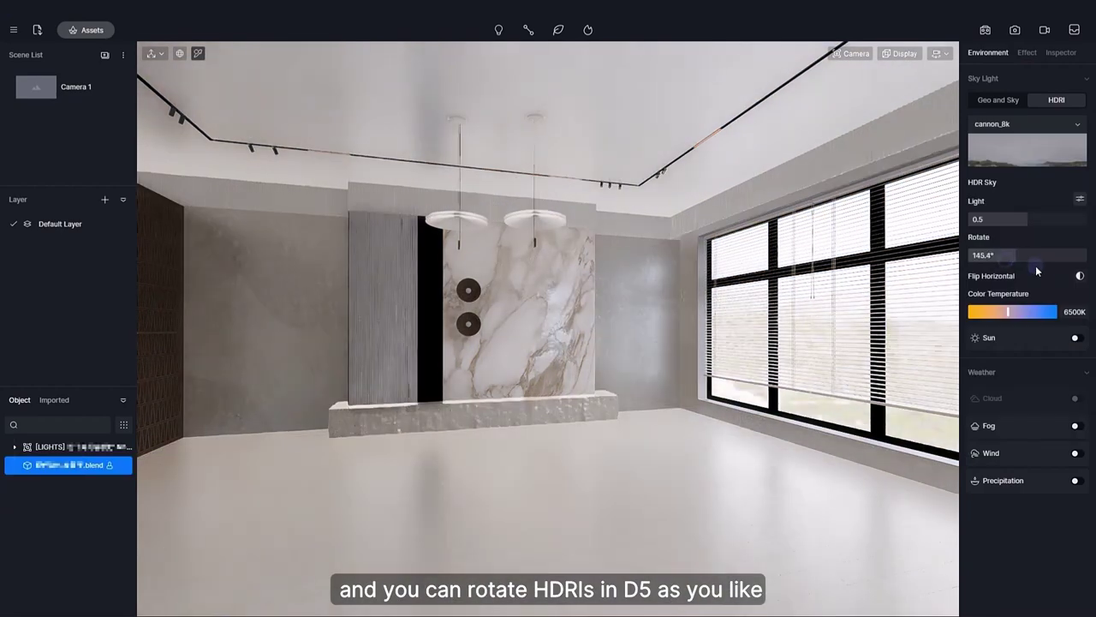
left_click_drag(1040, 274, 1053, 271)
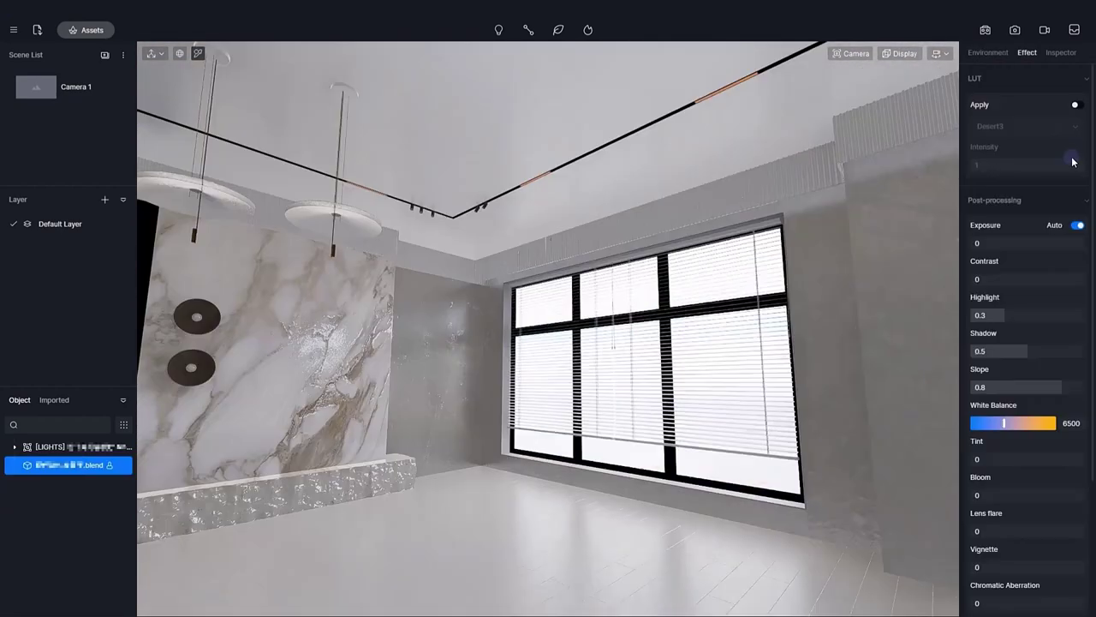
left_click(1077, 226)
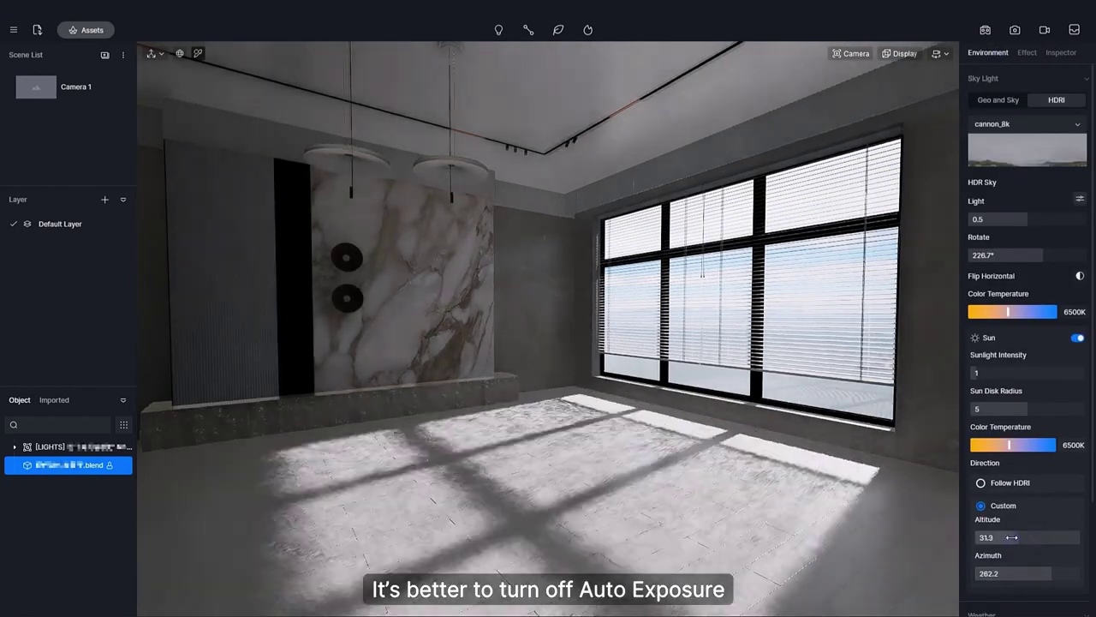
Set the 5400K sun to altitude 47.4, azimuth 283.7 and disk radius 2.2
left_click_drag(1011, 537, 1015, 536)
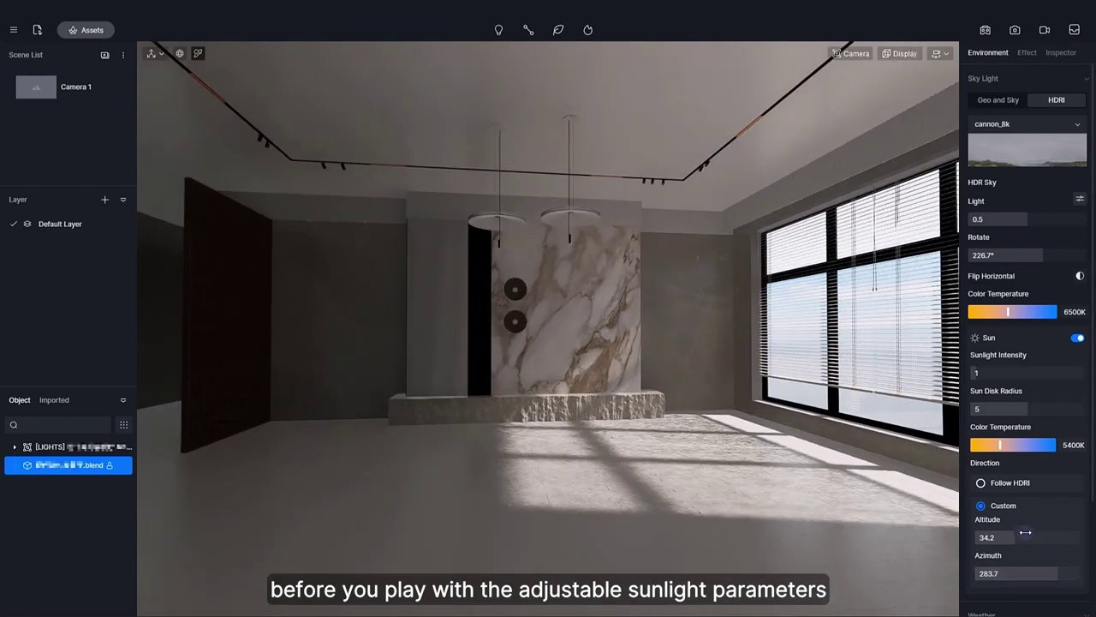
mouse_move(1025, 531)
left_mouse_down()
mouse_move(1004, 517)
mouse_move(1040, 519)
left_mouse_up()
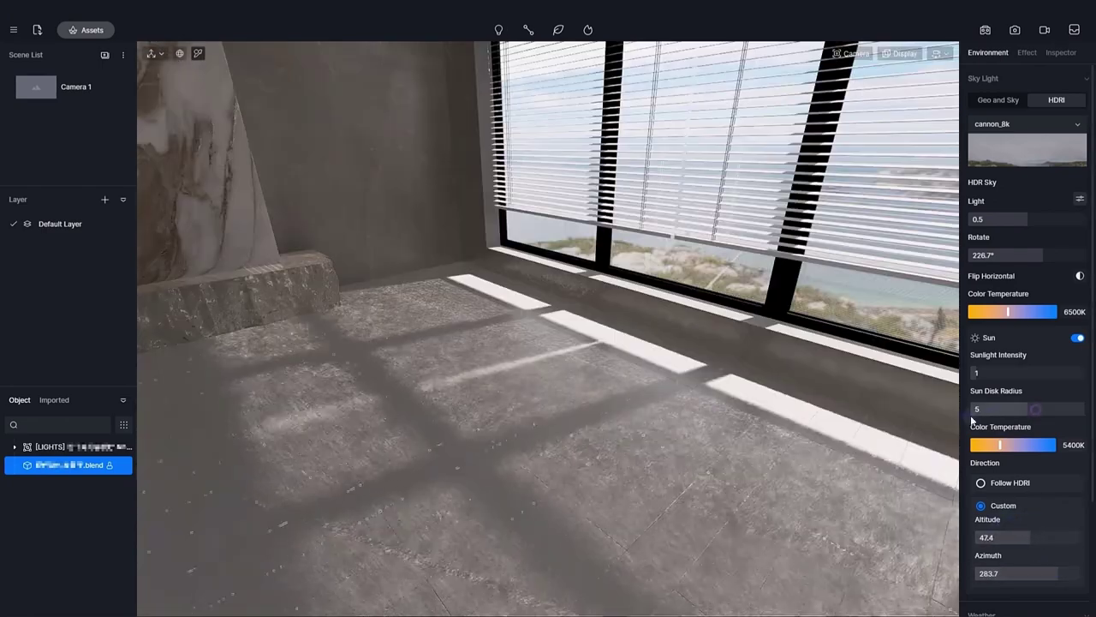
left_click_drag(1027, 408, 998, 410)
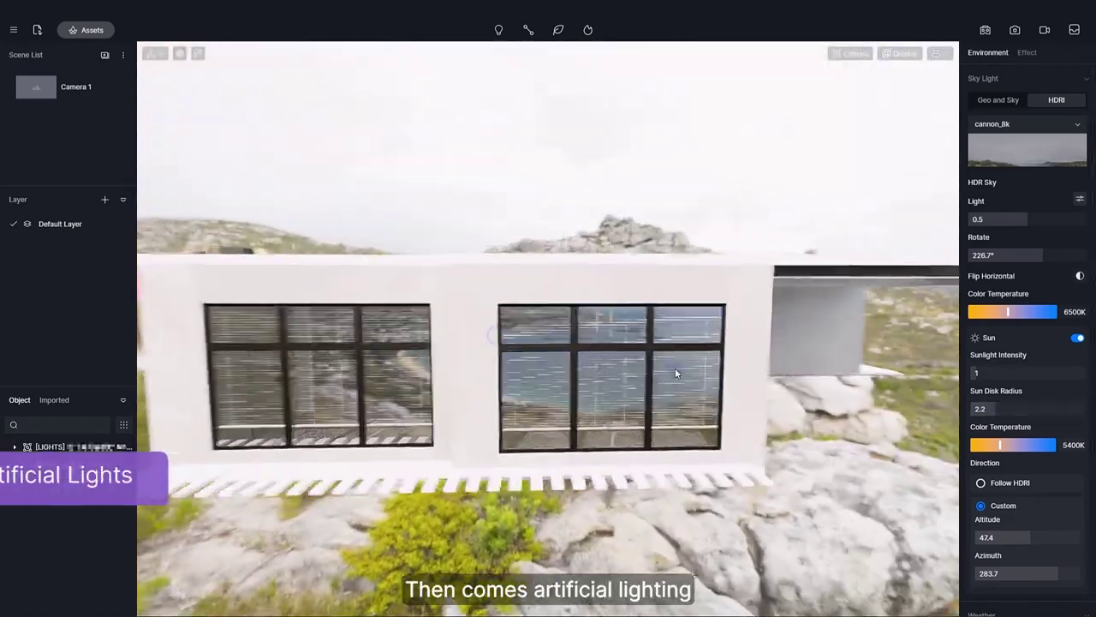
Place a 7001×3976 rectangle light outside the window, tilted 297°, attenuation 8000000, intensity 33
left_click(606, 392)
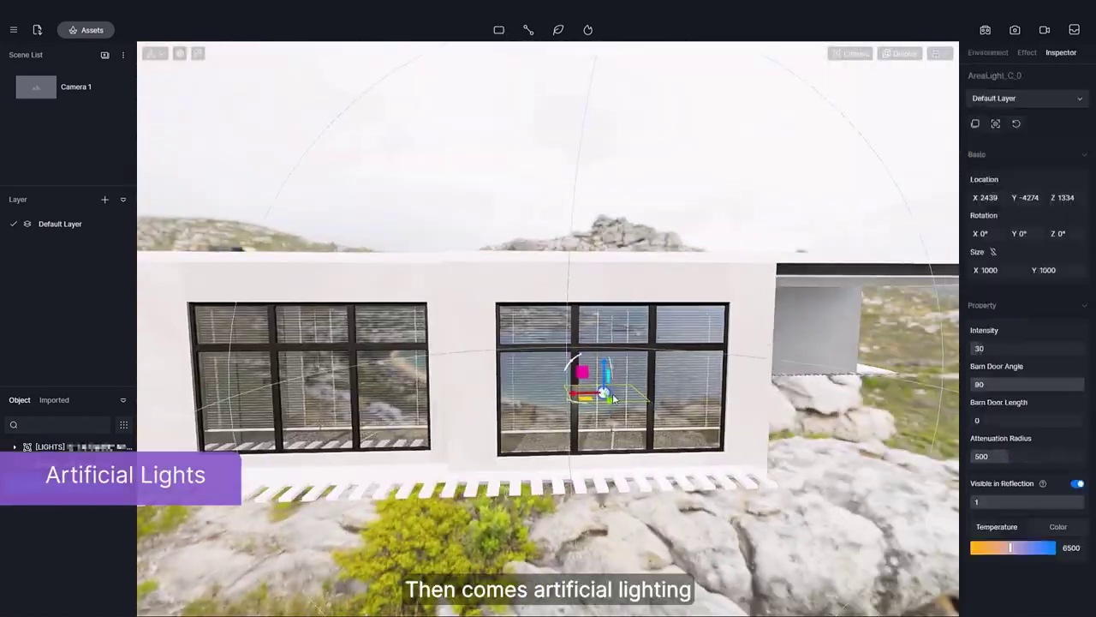
left_click_drag(614, 398, 656, 486)
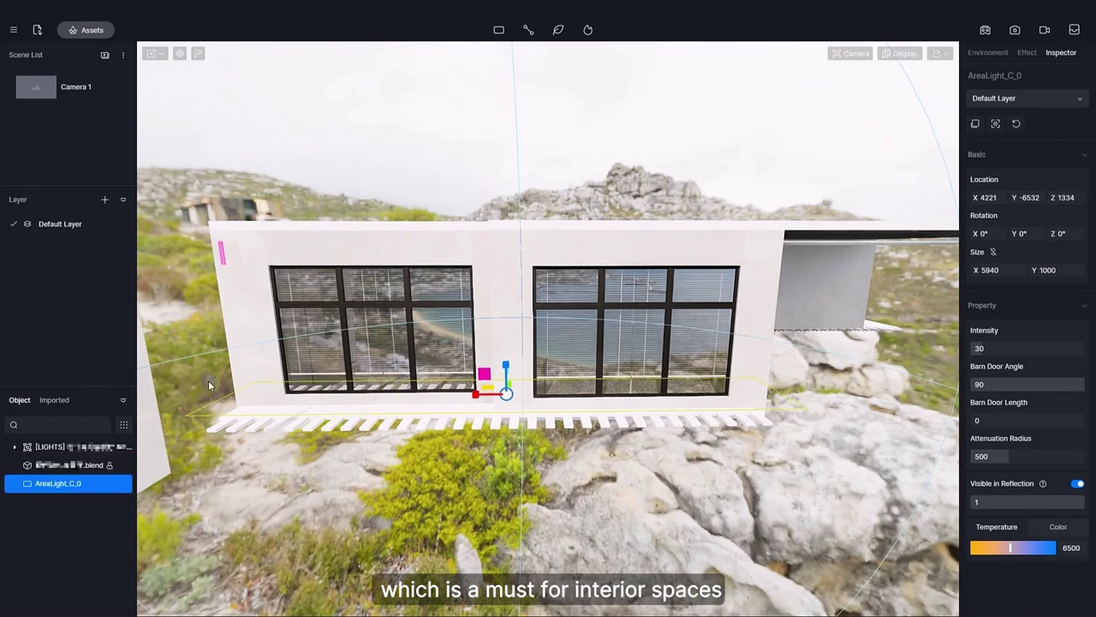
middle_click_drag(208, 385, 558, 392)
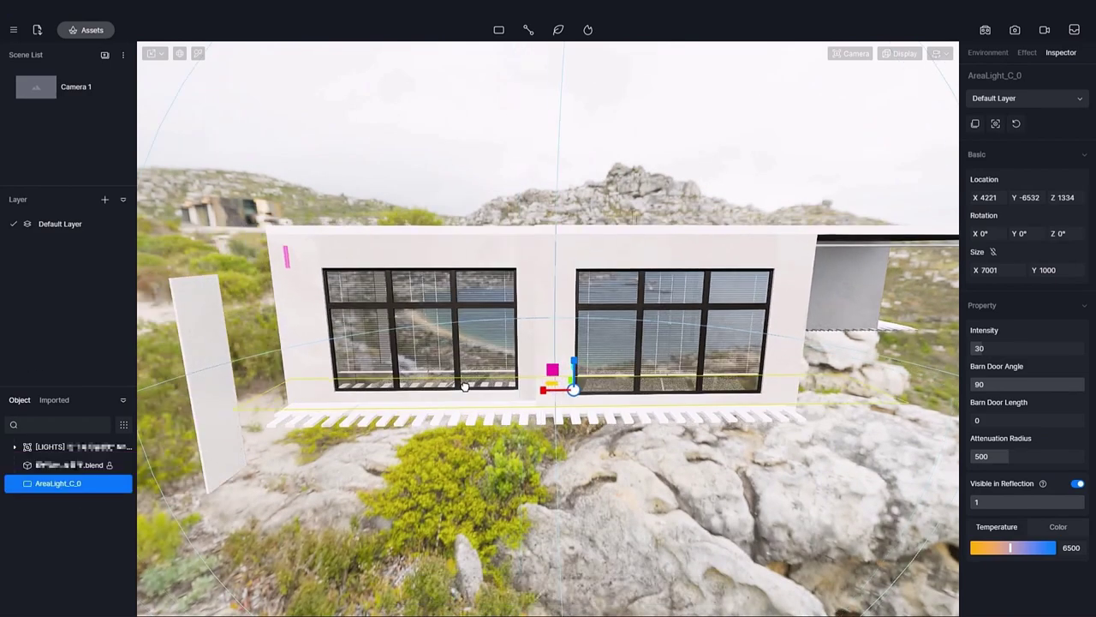
middle_click_drag(463, 387, 722, 417)
middle_click_drag(575, 362, 610, 406)
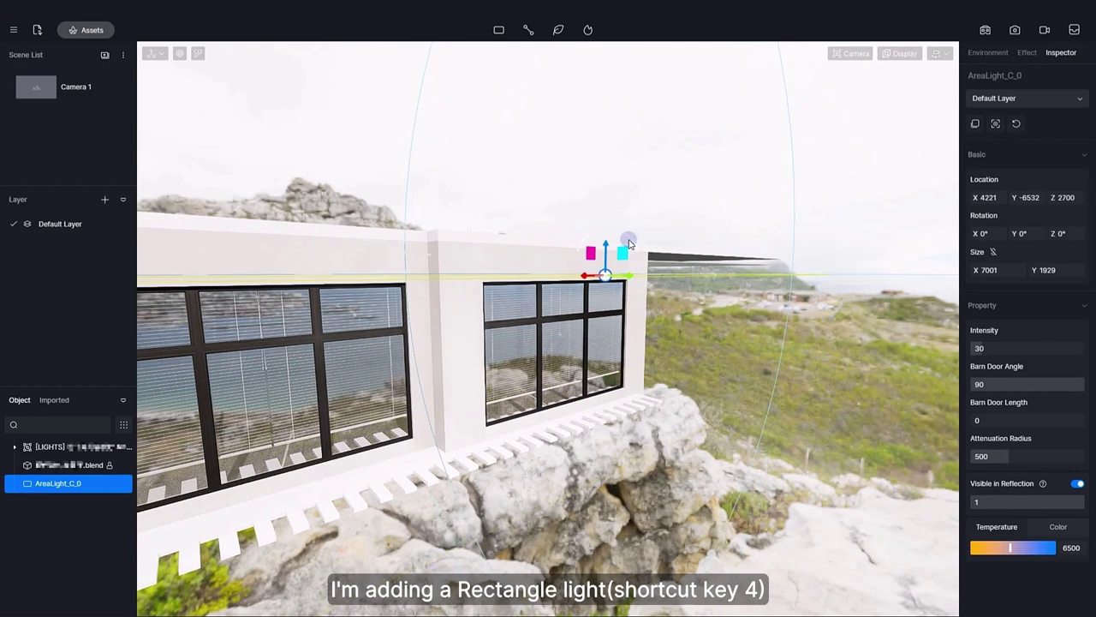
middle_click_drag(702, 335, 589, 330)
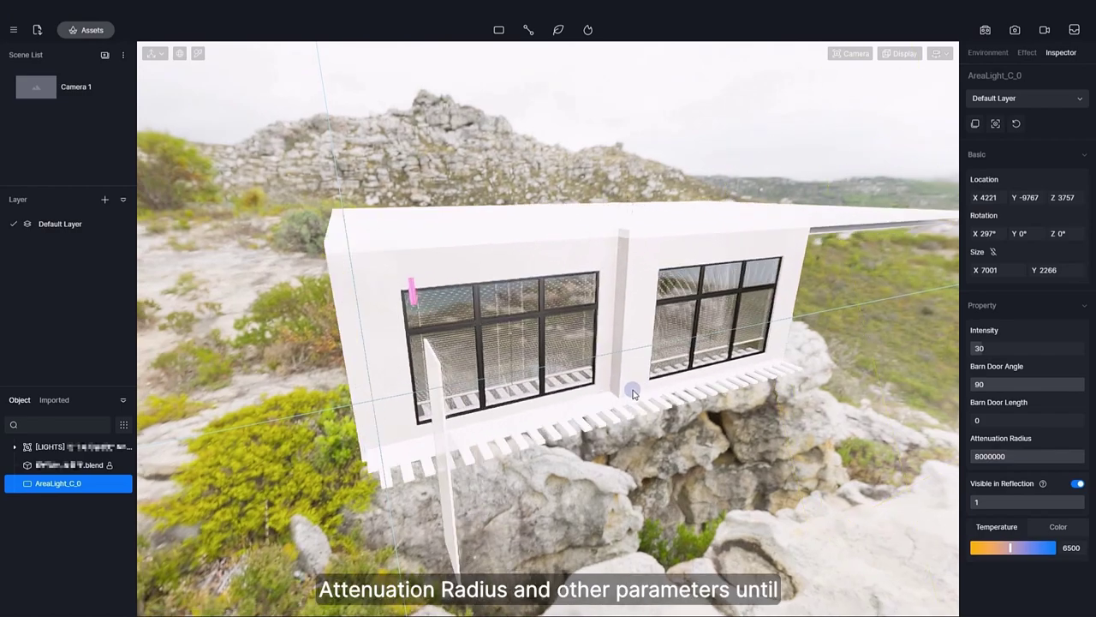
scroll(634, 393, "down", 10)
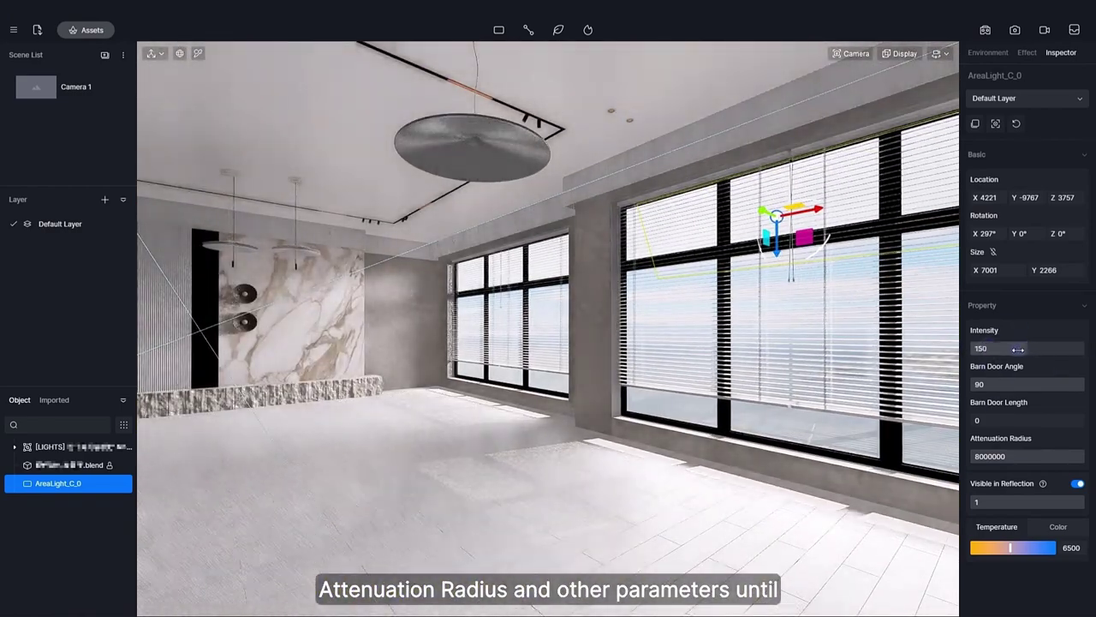
left_click_drag(987, 346, 983, 345)
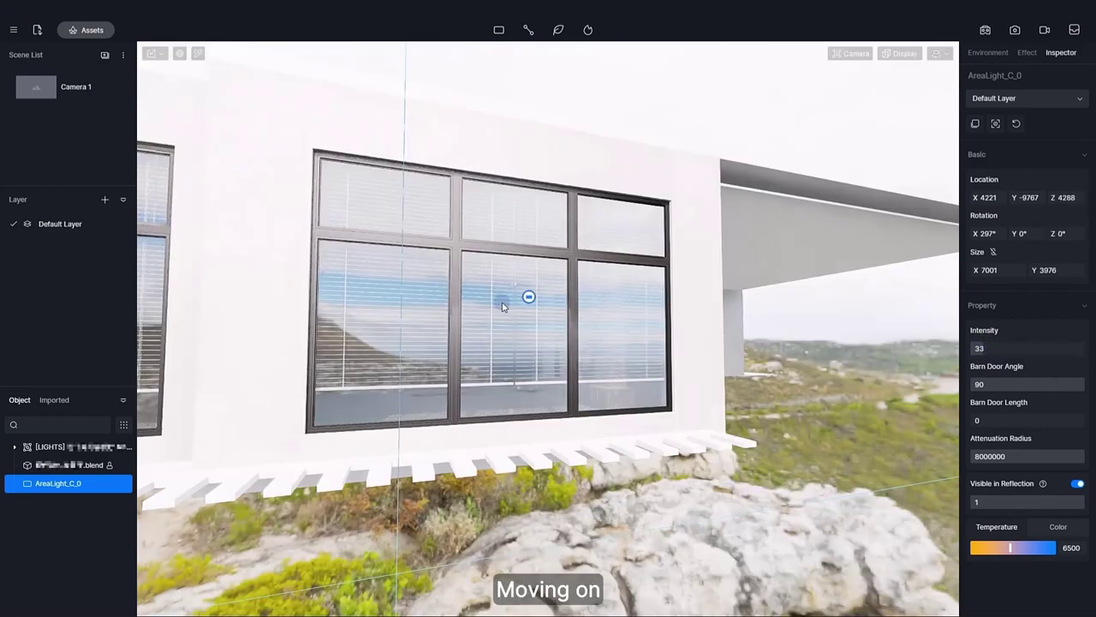
Add a second rectangle light, tilted to face the window and sized 2524 by 1570
left_click(497, 312)
left_click_drag(515, 361, 546, 394)
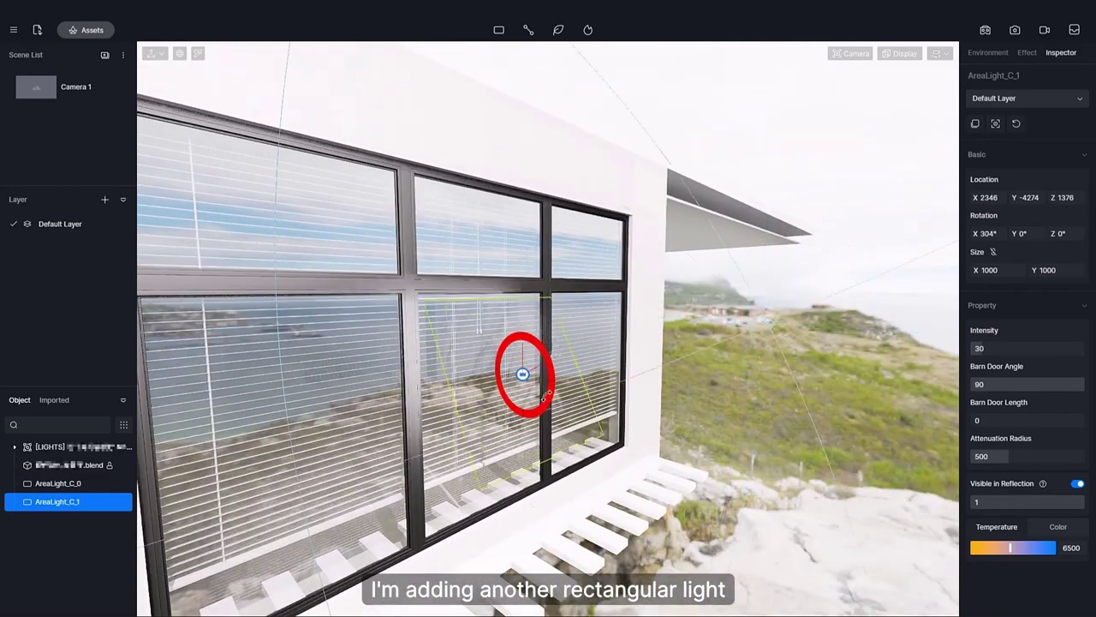
left_click_drag(538, 347, 486, 322)
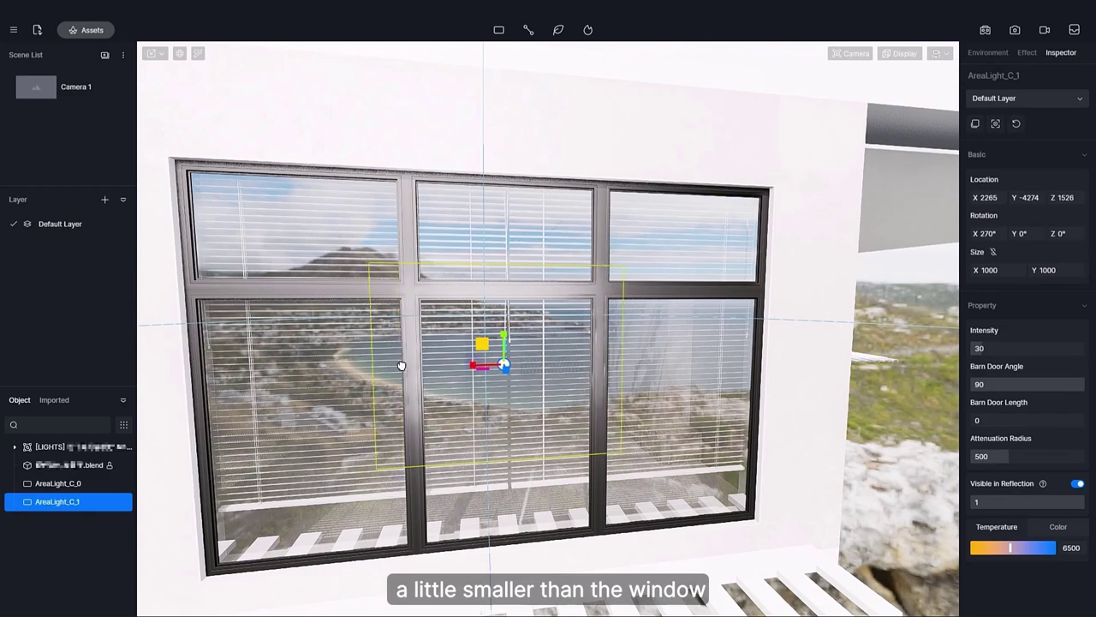
left_click_drag(510, 203, 440, 380)
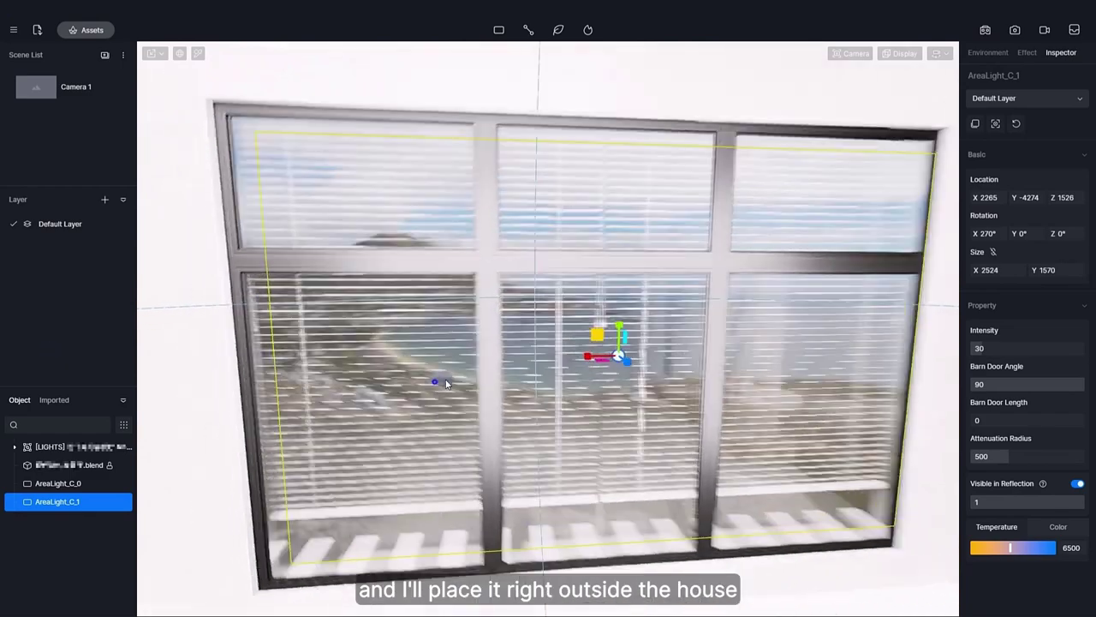
right_click_drag(441, 379, 452, 233)
left_click(452, 233)
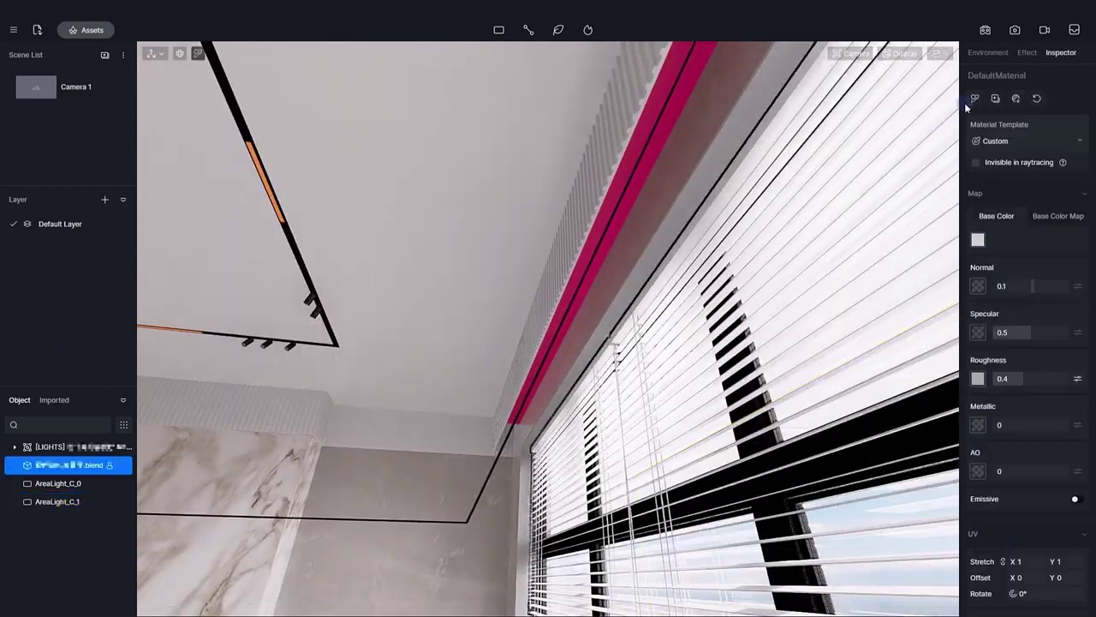
Fit the second area light to the right-hand window and raise its intensity from 21 to about 42
right_click_drag(651, 117, 653, 455)
left_click(805, 272)
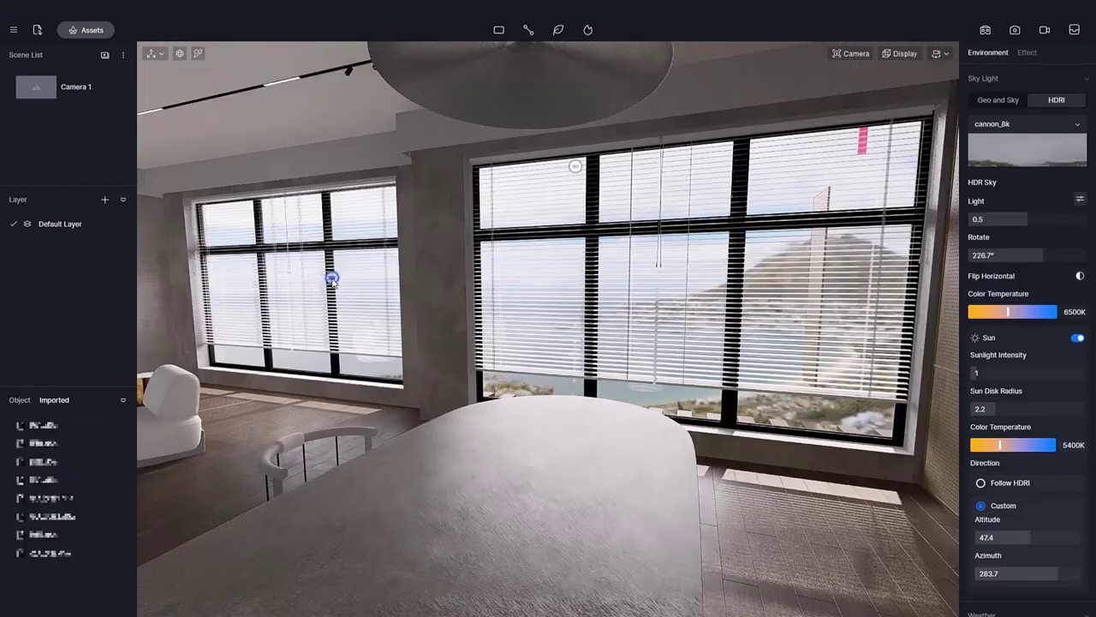
left_click(333, 280)
left_click_drag(333, 279, 744, 310)
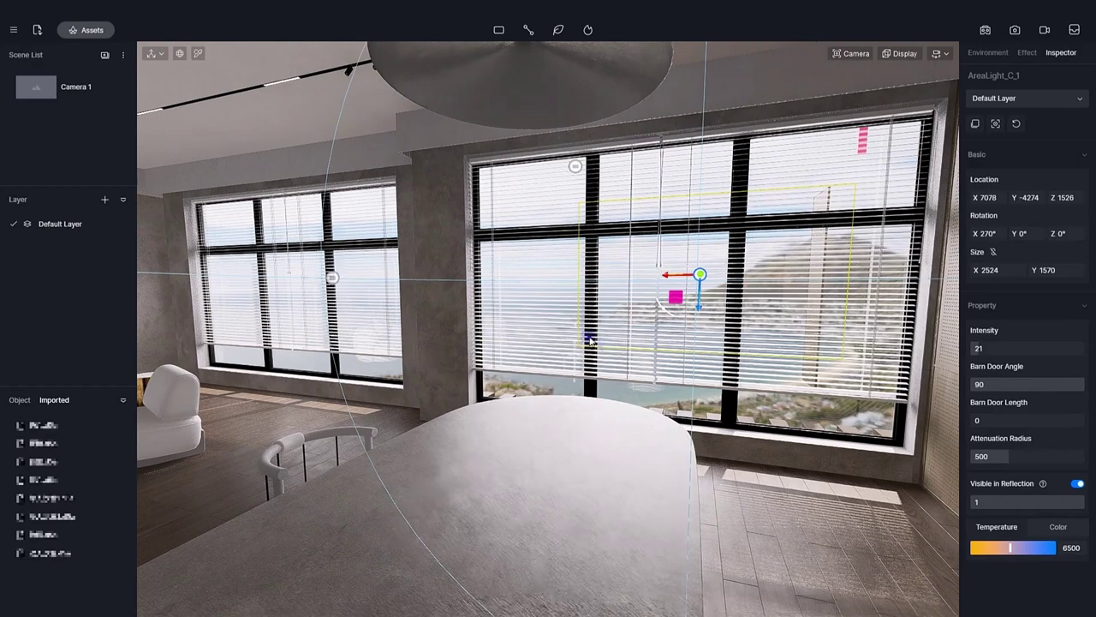
key("f")
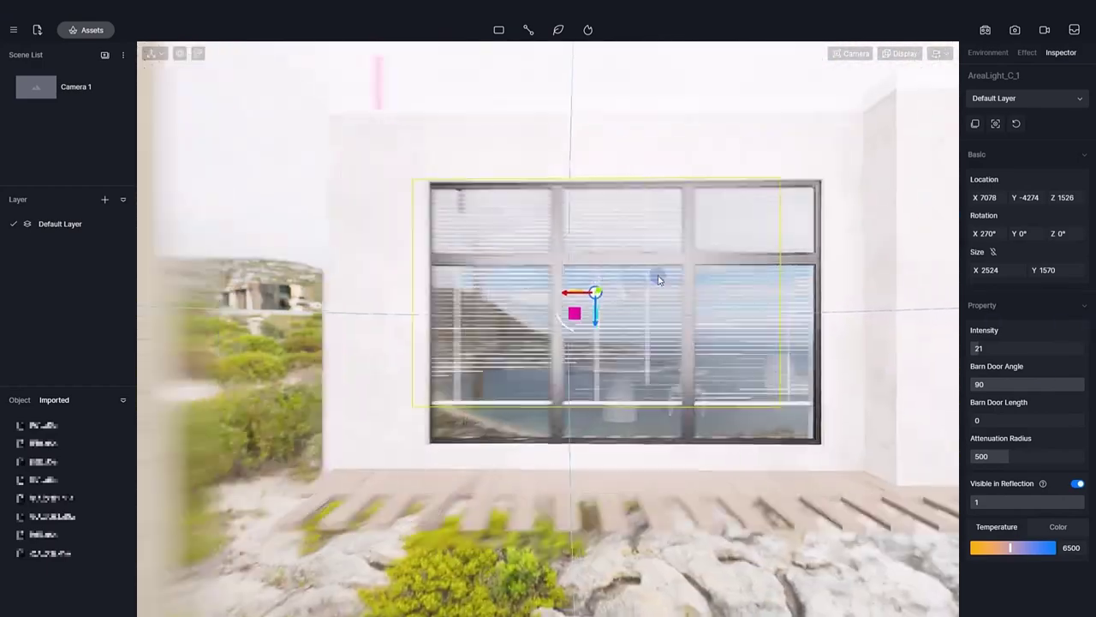
left_click_drag(659, 280, 598, 303)
right_click_drag(606, 301, 797, 292)
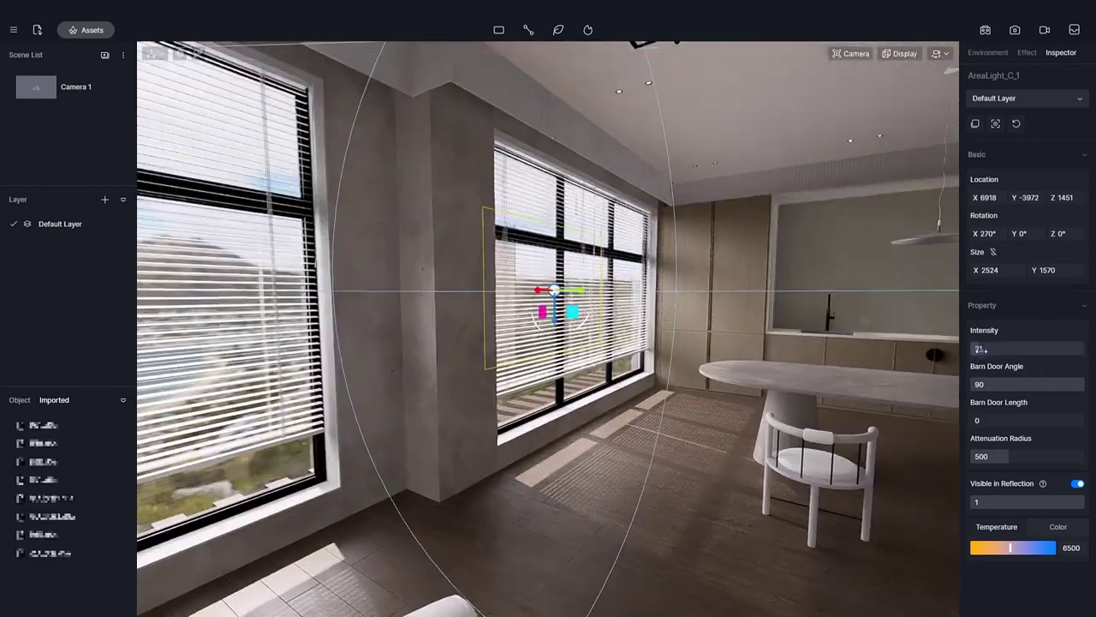
left_click_drag(980, 349, 991, 345)
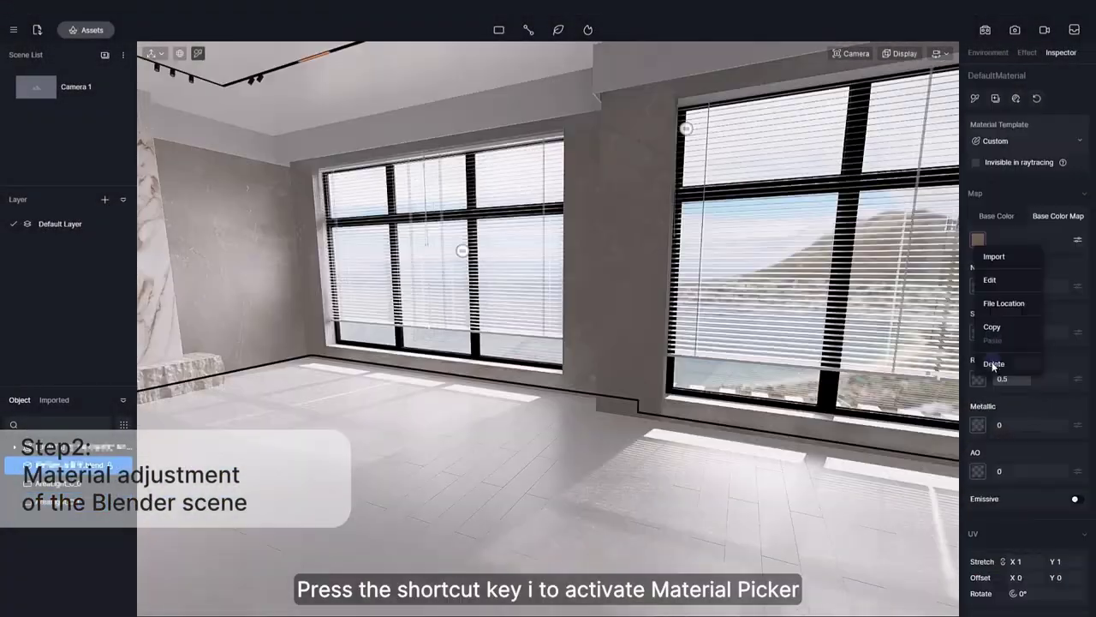
Replace the floor's base colour map with the dark wood texture 21321312312.jpg, tiled 10 by 10
left_click(992, 363)
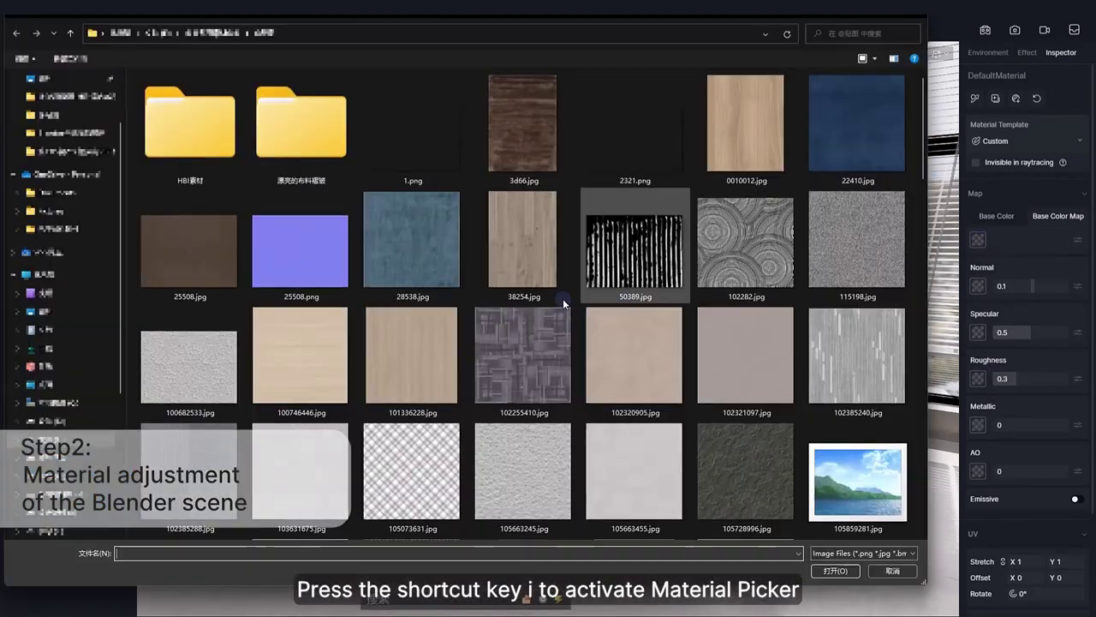
scroll(528, 461, "down", 5)
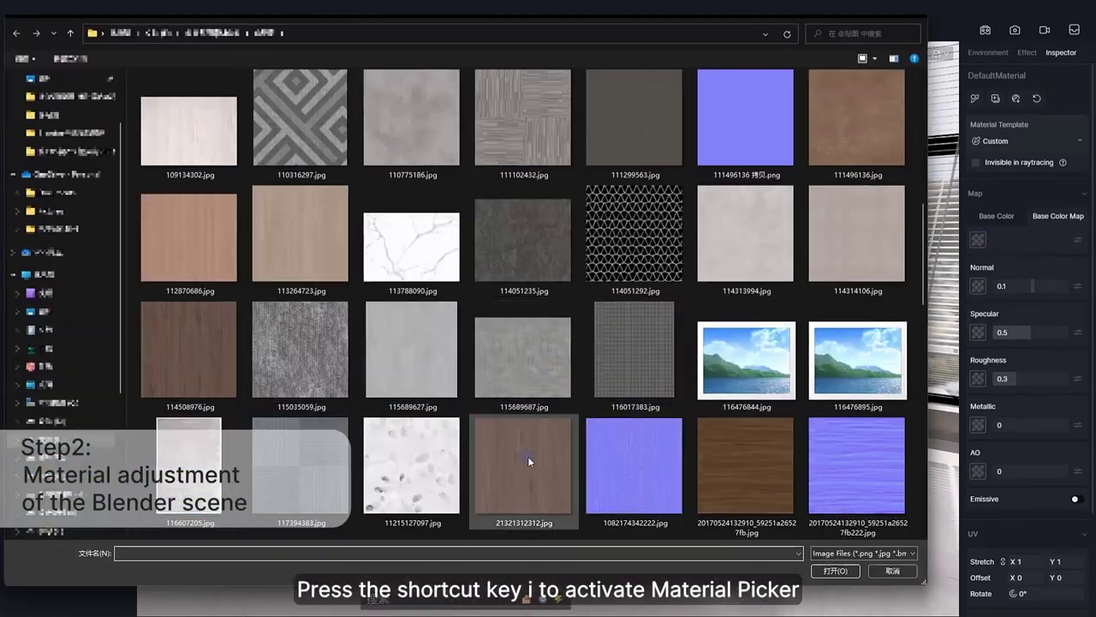
double_click(527, 461)
scroll(1064, 502, "down", 1)
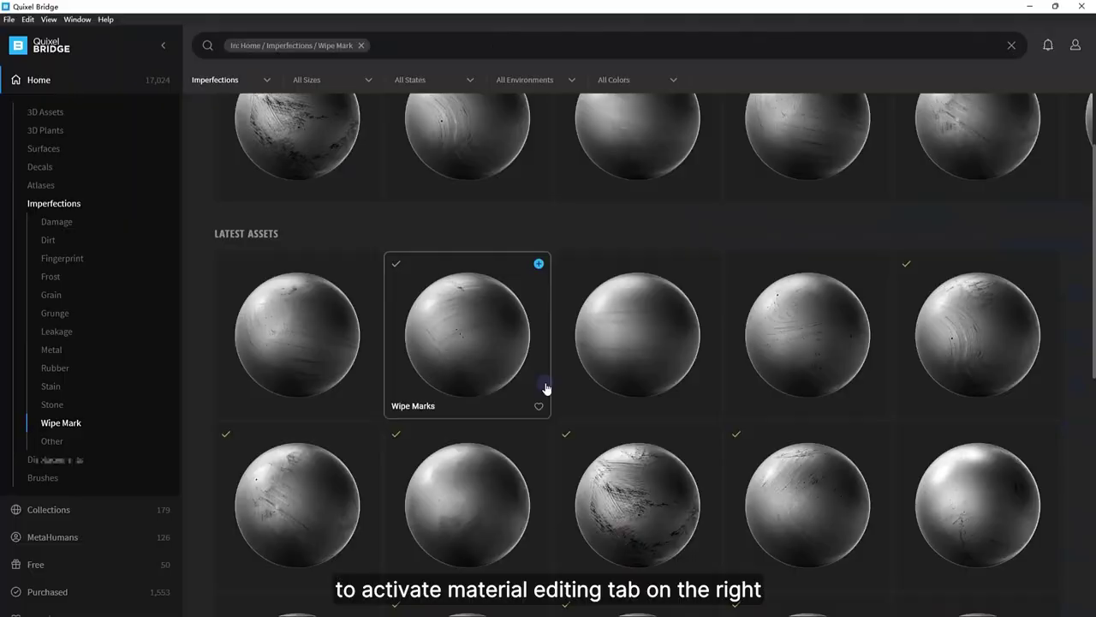
scroll(545, 388, "down", 3)
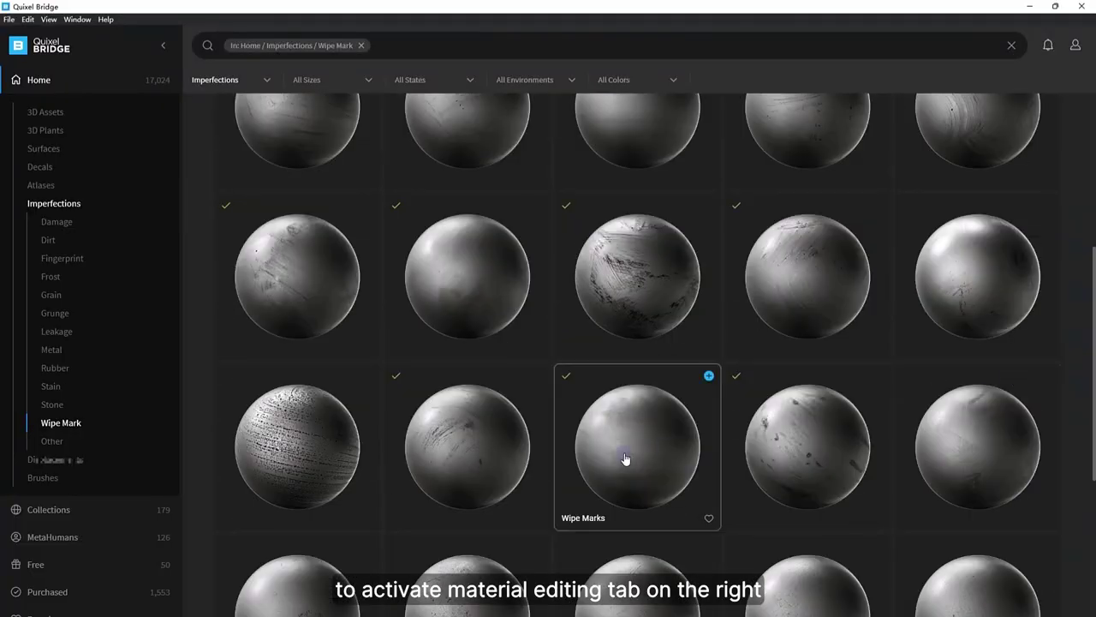
left_click(1028, 7)
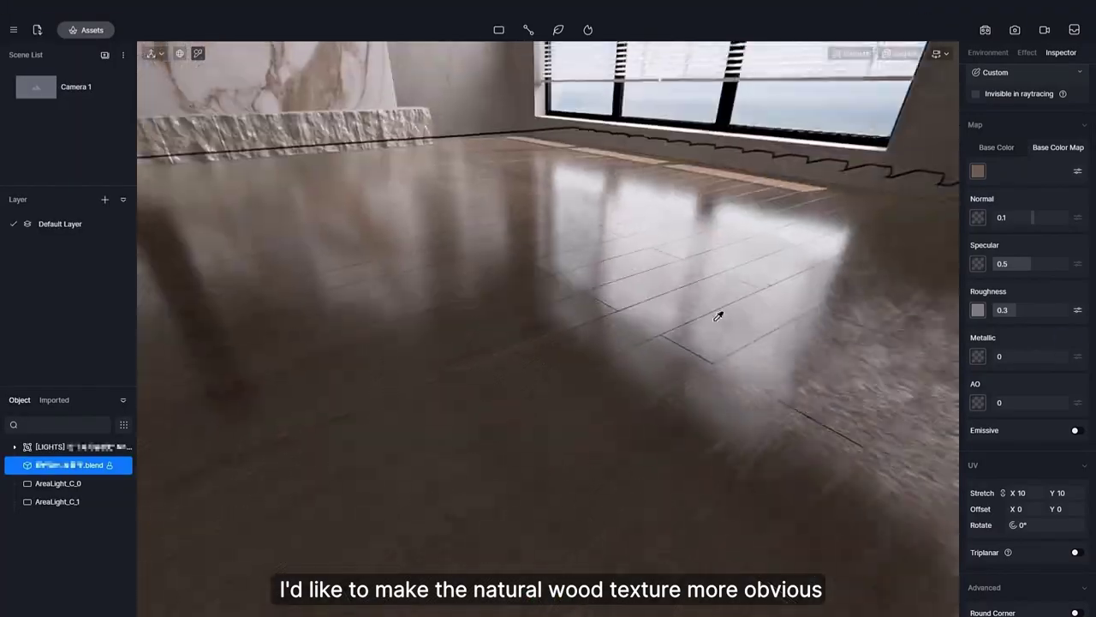
Raise the wood floor's Roughness from 0.3 to 0.8
left_click_drag(1010, 310, 1052, 306)
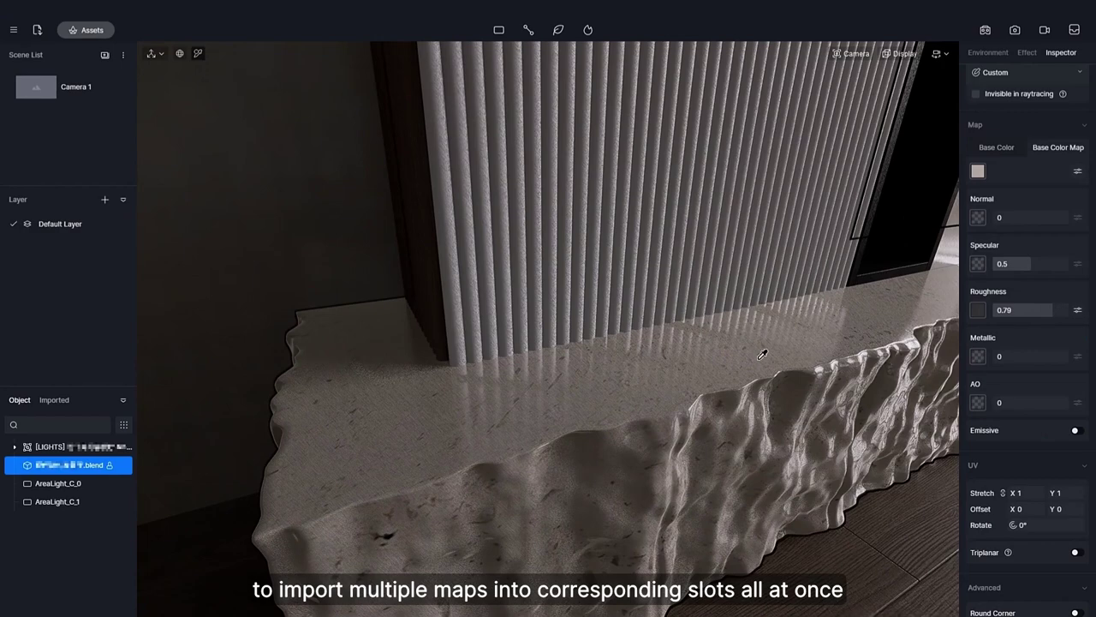
scroll(1076, 502, "down", 1)
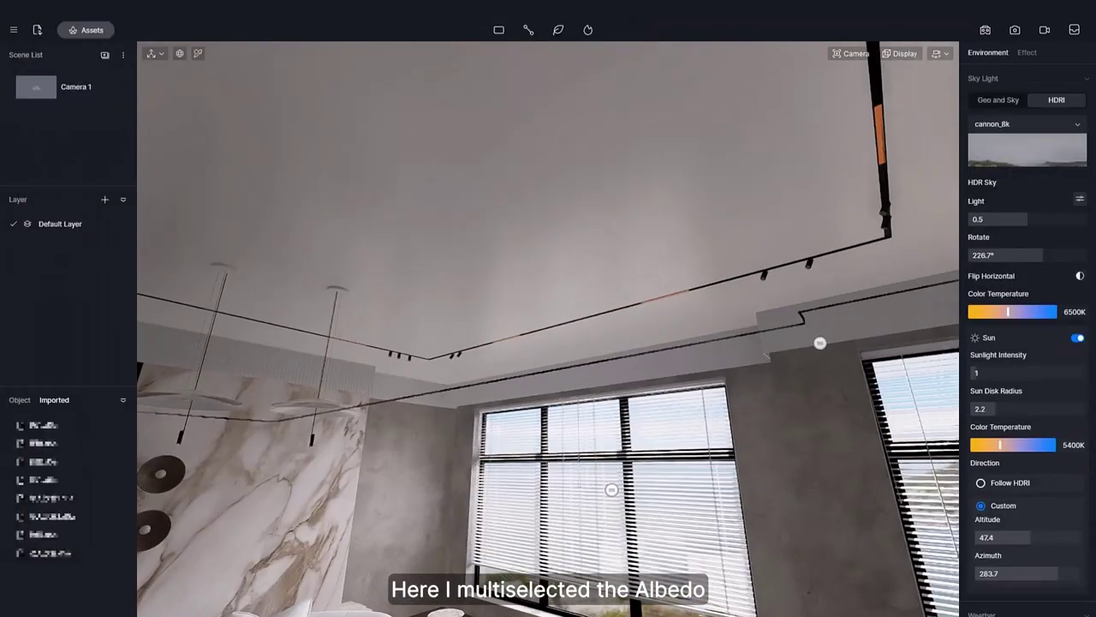
Batch-import the five concrete_painted maps onto the ceiling with UV Stretch 50 and Triplanar on
left_click(328, 124)
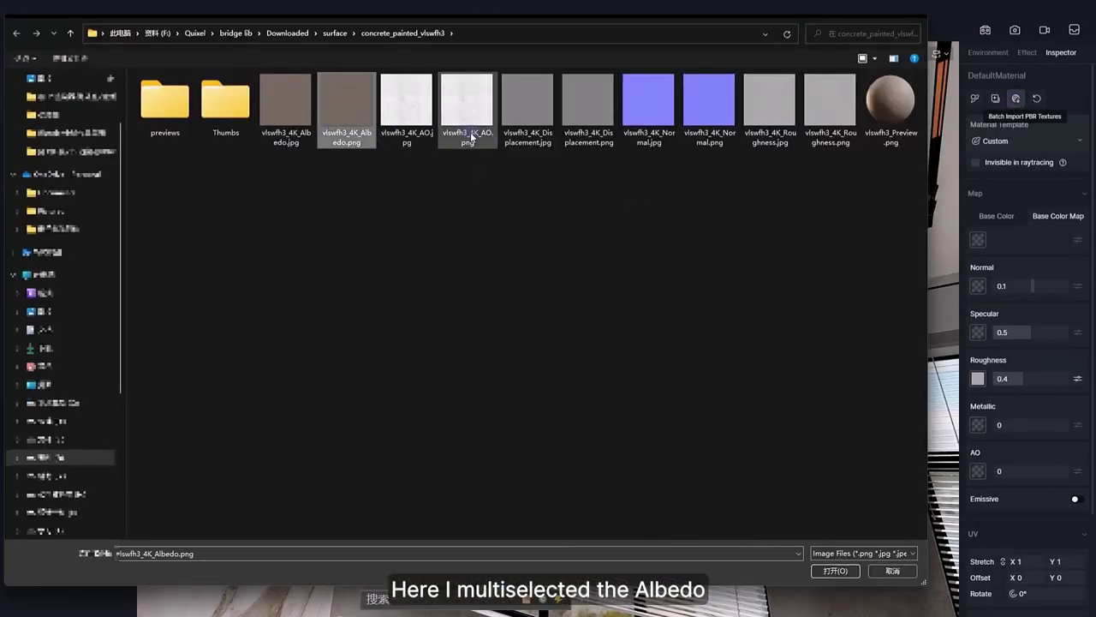
left_click(831, 569)
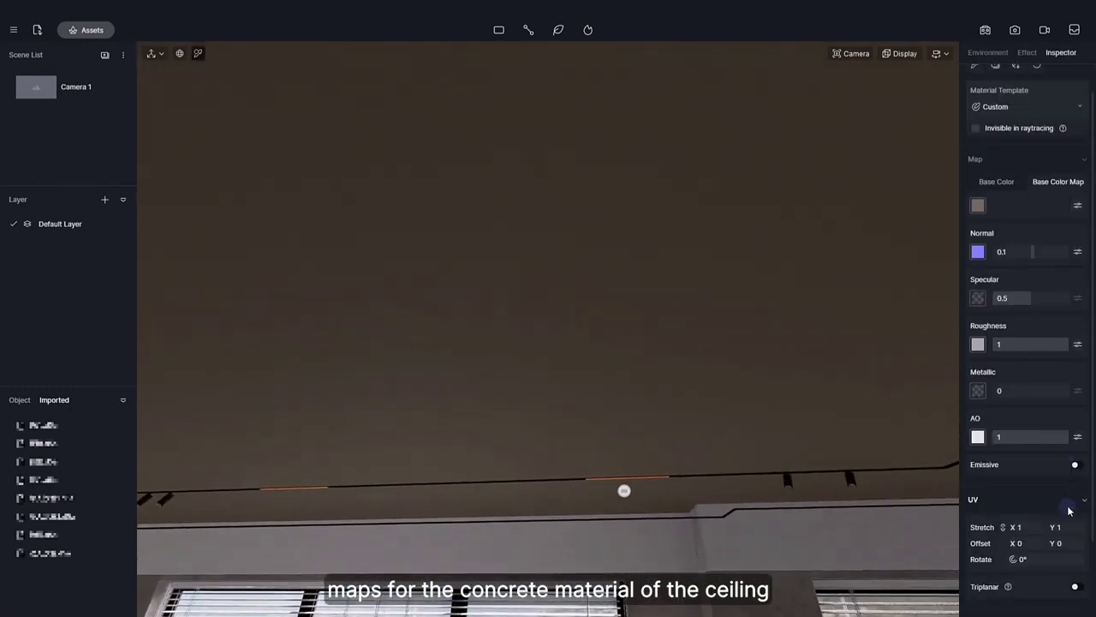
scroll(1069, 511, "down", 2)
left_click(1026, 459)
left_click(1075, 519)
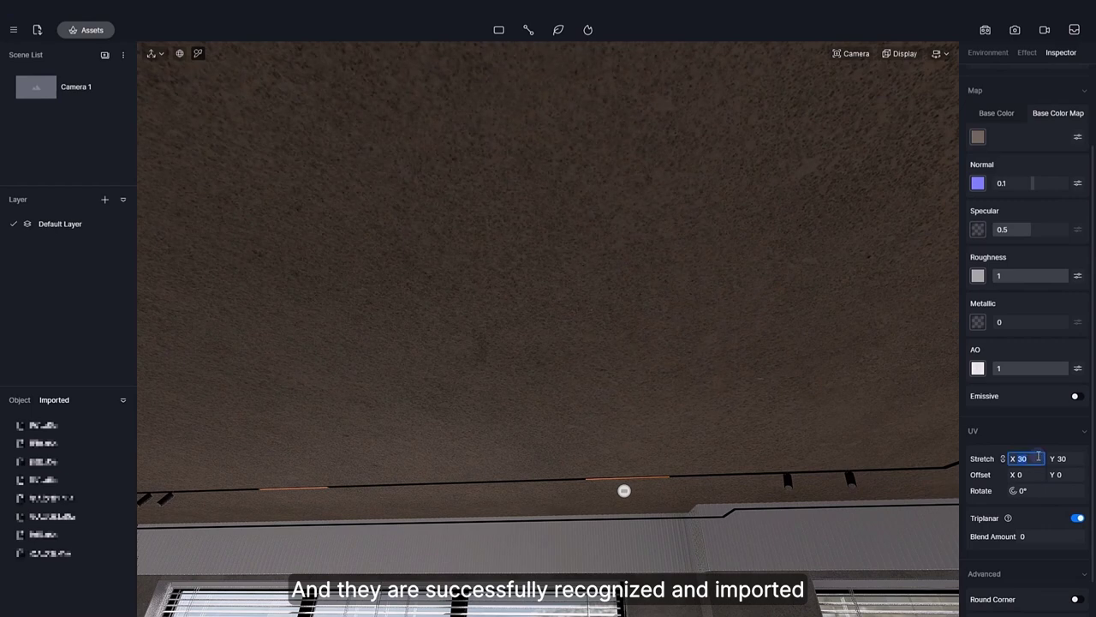
Set the ceiling's ambient occlusion to 0.44 and brighten its concrete colour map
left_click(1076, 137)
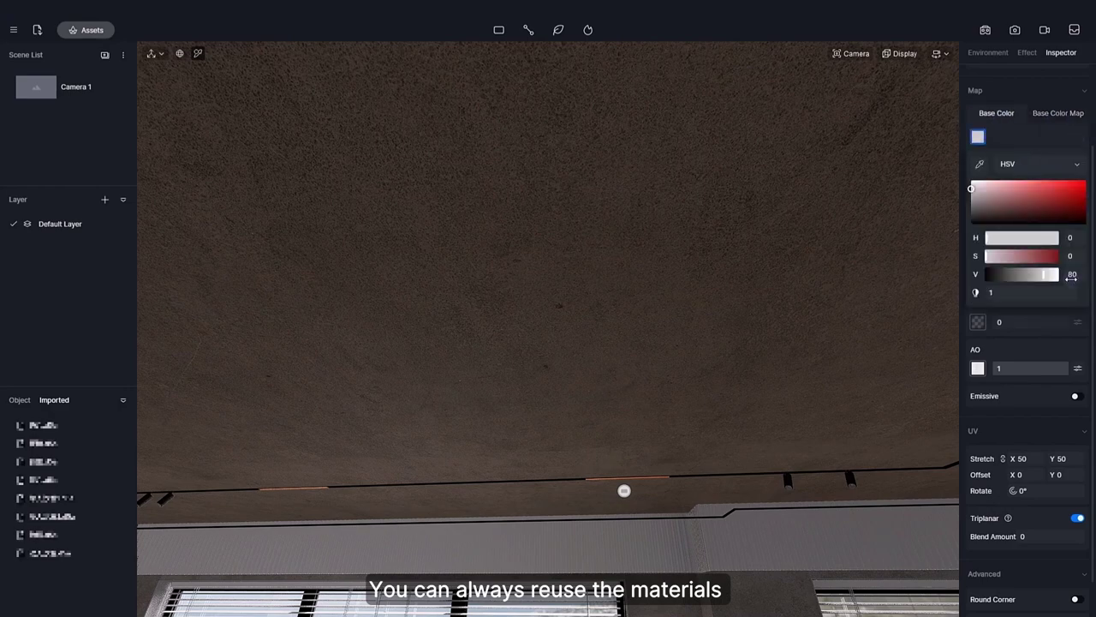
left_click(783, 260)
left_click_drag(1007, 368, 1010, 368)
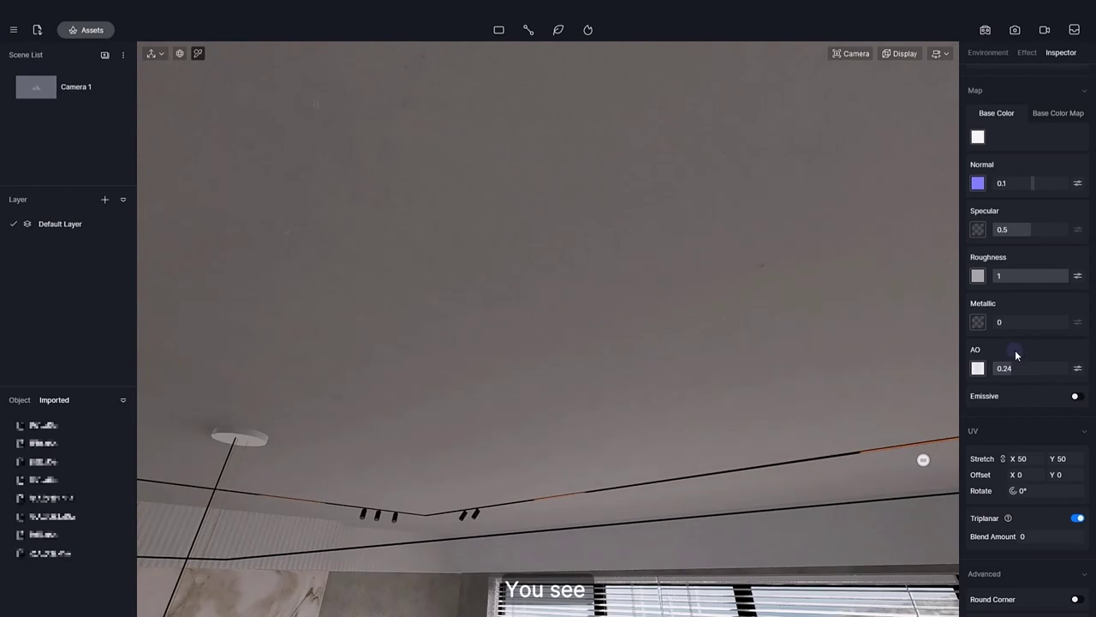
left_click_drag(1016, 367, 1019, 367)
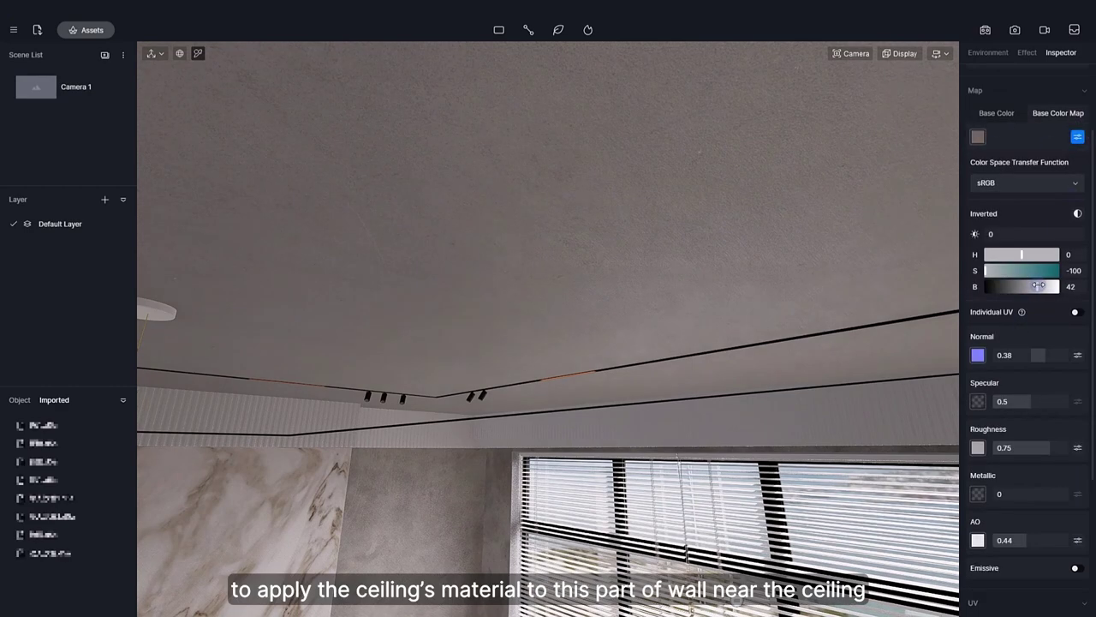
left_click_drag(1034, 286, 1044, 286)
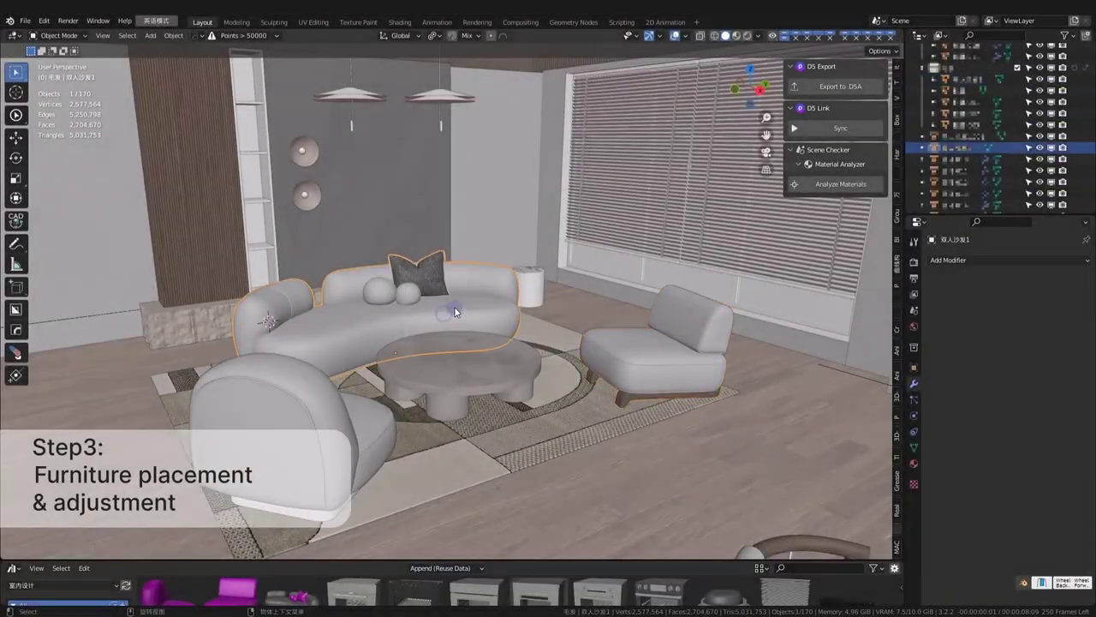
middle_click_drag(455, 312, 558, 271)
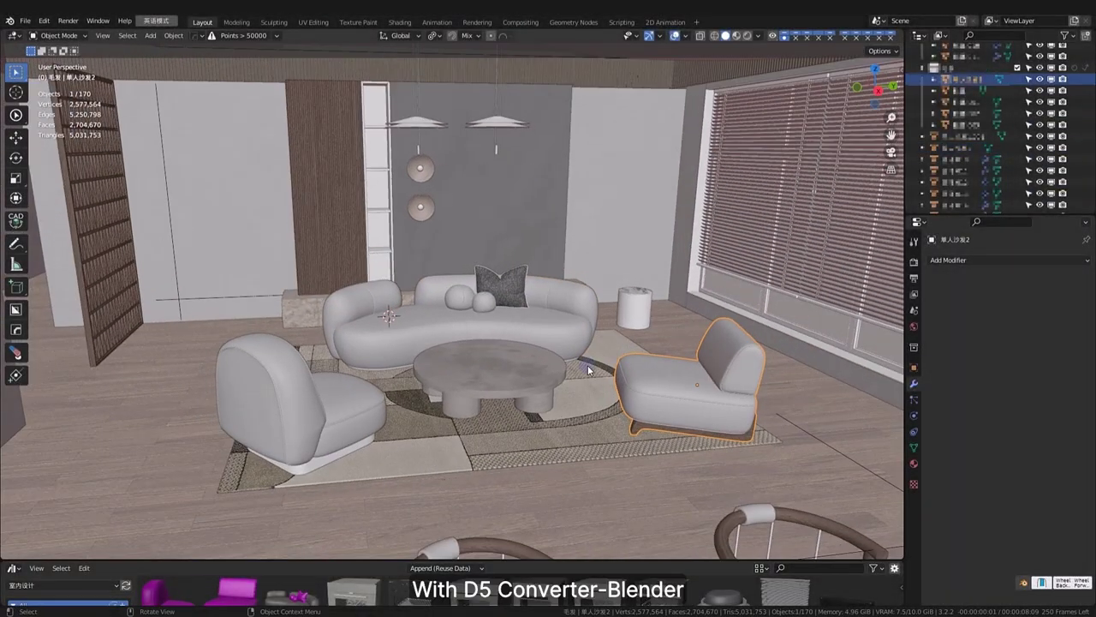
Export the selected curved sofa as a .d5a file with Use Selection checked
middle_click_drag(658, 401, 524, 336)
left_click(479, 307)
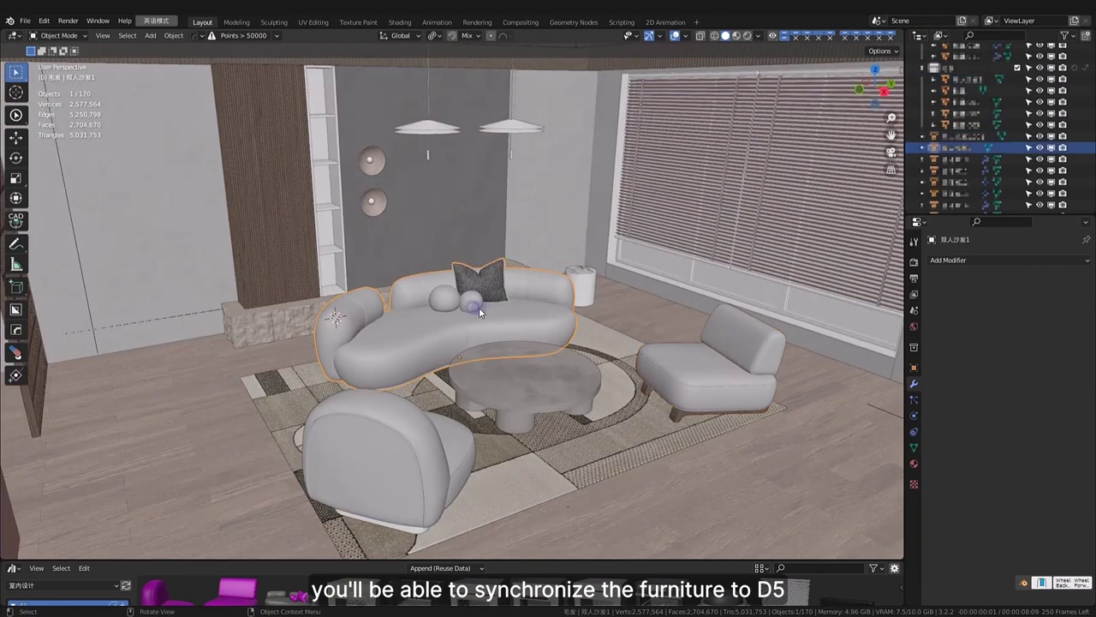
scroll(512, 291, "up", 2)
key("n")
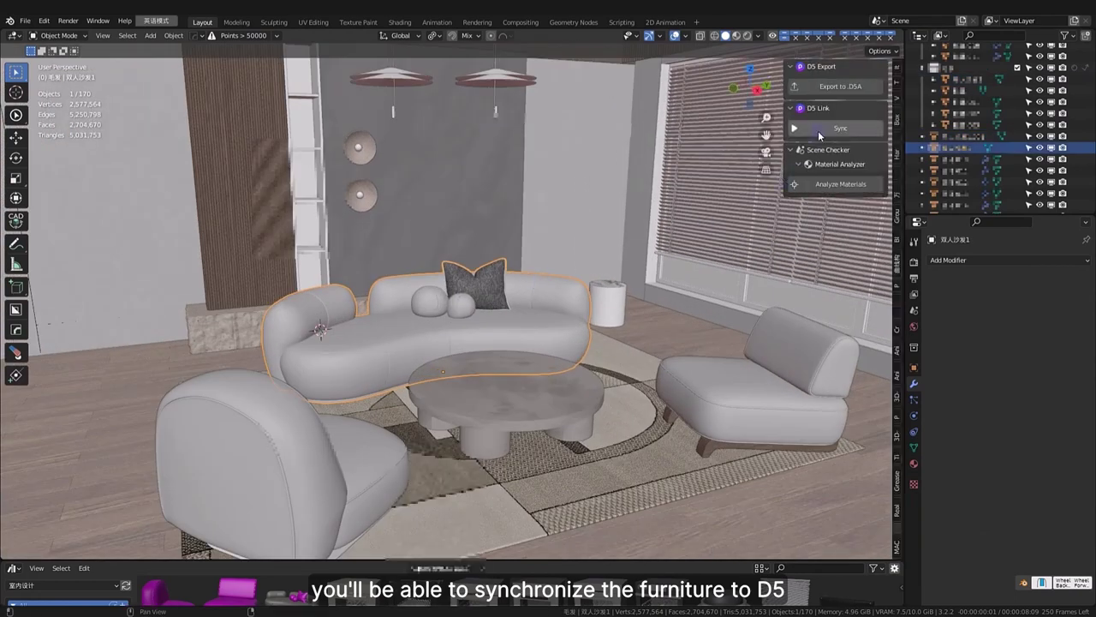
left_click(841, 84)
left_click(754, 203)
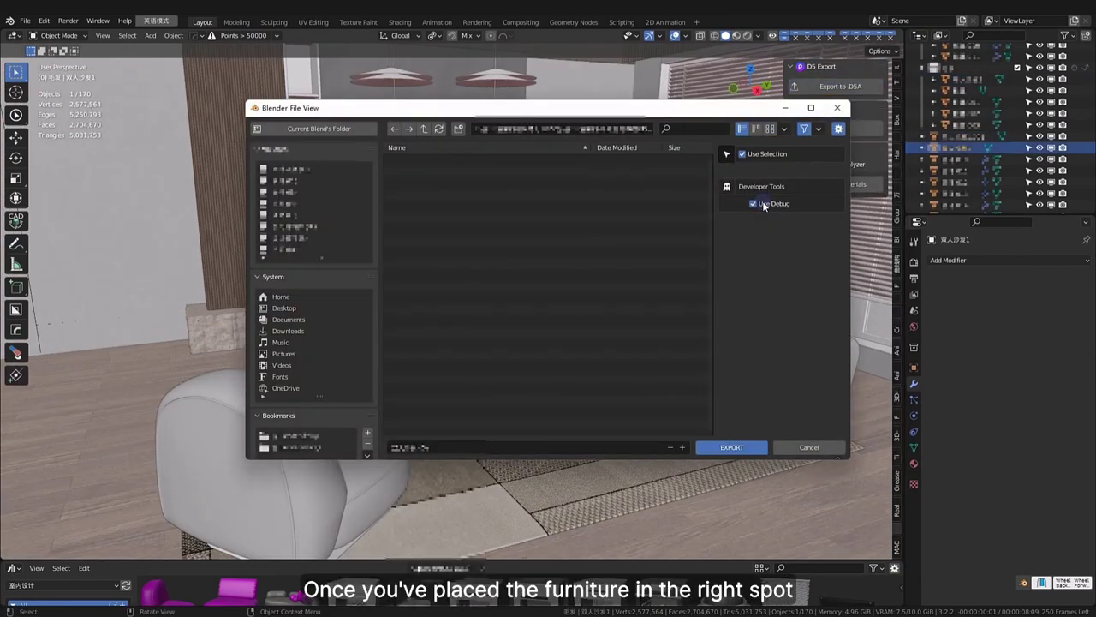
left_click(732, 447)
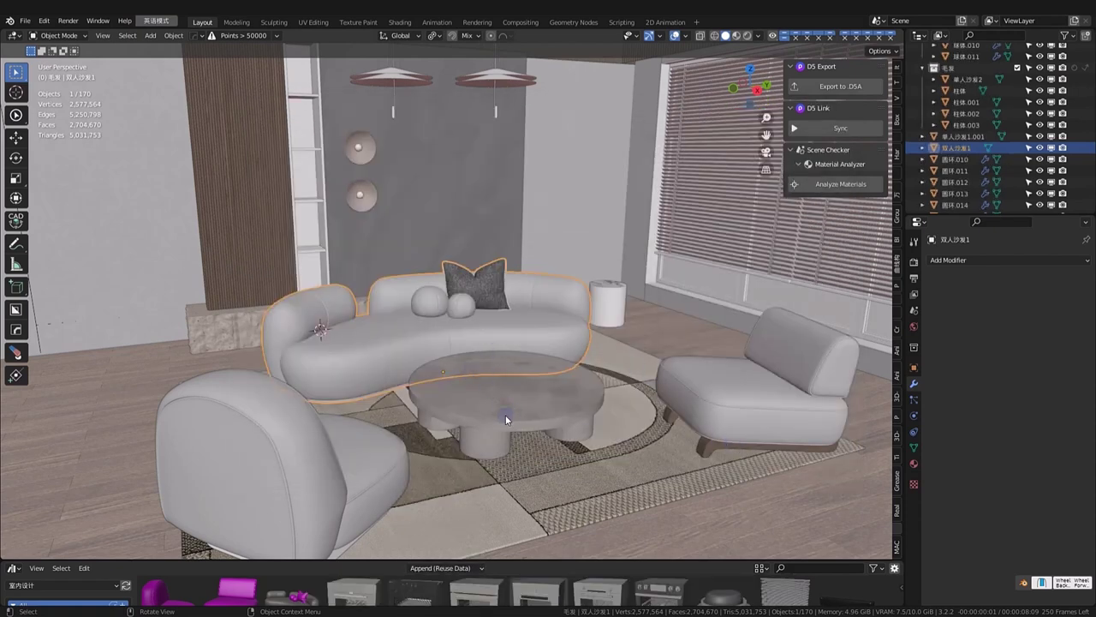
left_click(580, 357)
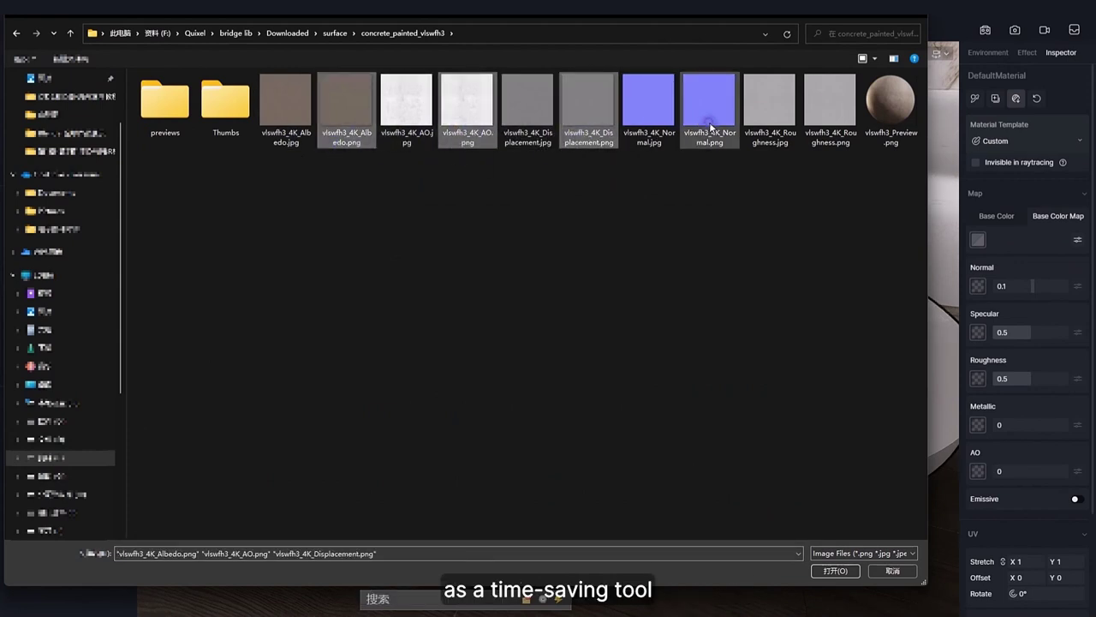
Apply concrete maps to the coffee table with a grey plaster colour map and roughness 0.56
left_click(835, 570)
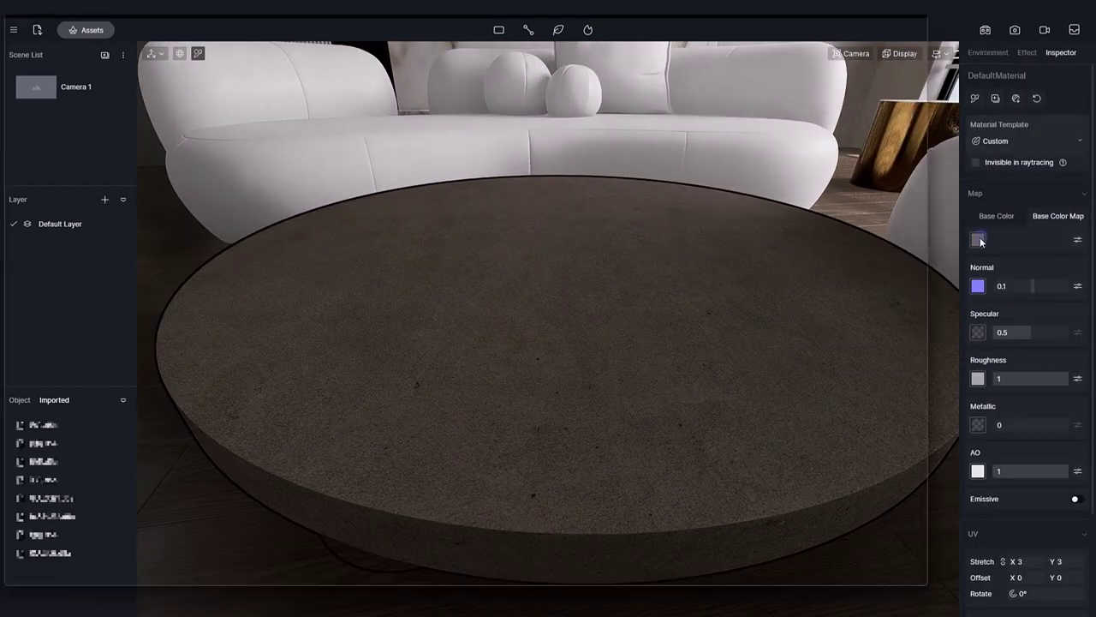
left_click(978, 240)
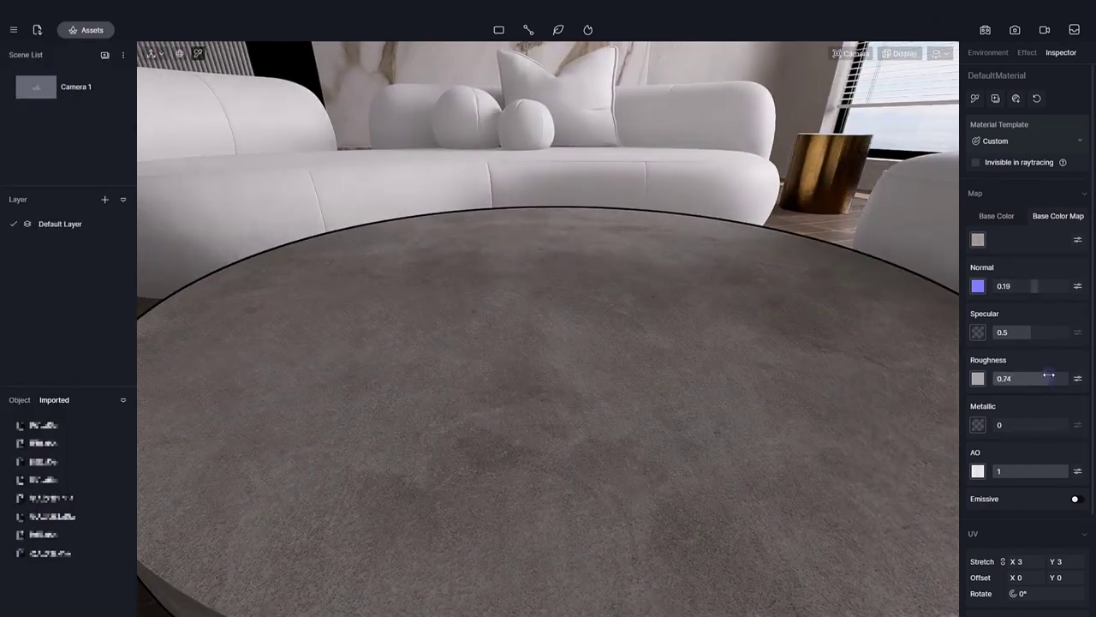
left_click_drag(1048, 374, 1037, 372)
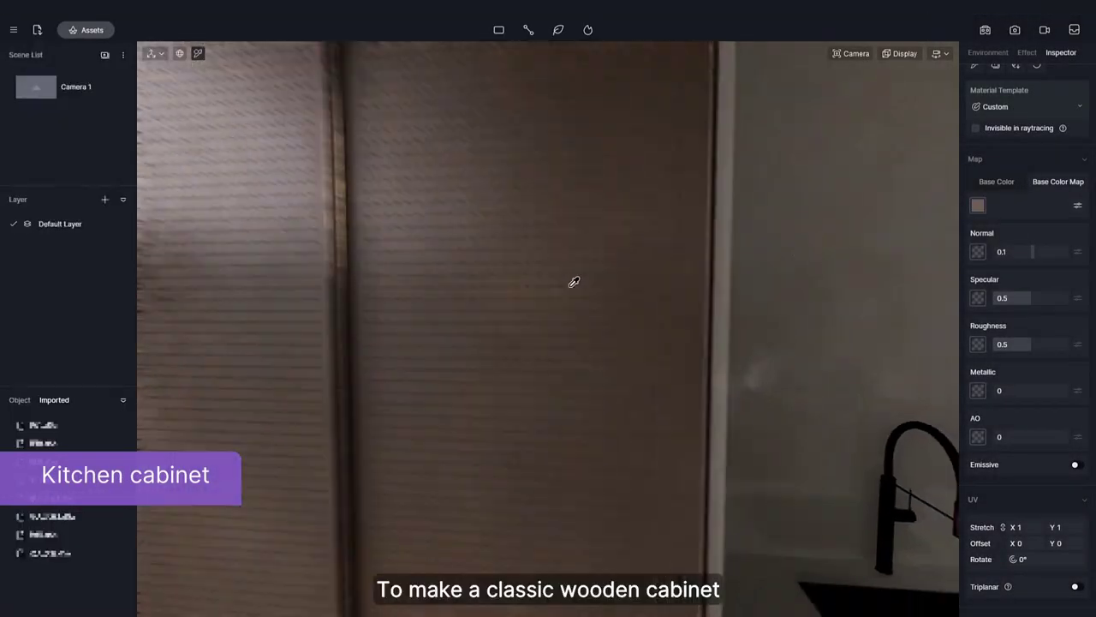
Lighten the tall cabinet's wood to a warm tint, lower its saturation, and set UV stretch to 3
scroll(1040, 486, "down", 2)
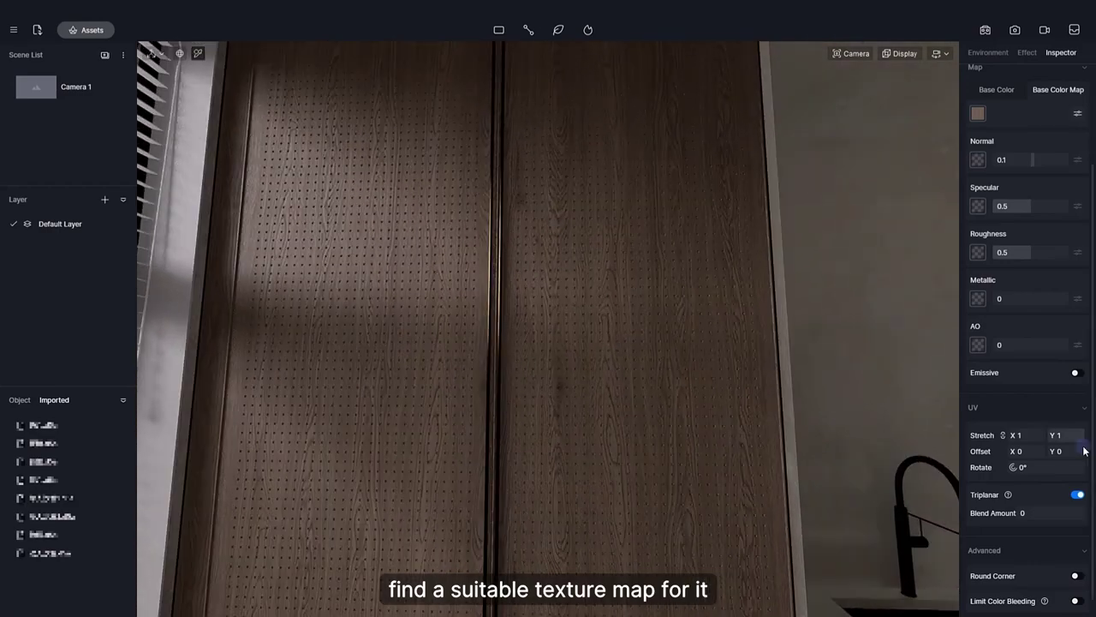
left_click(1077, 113)
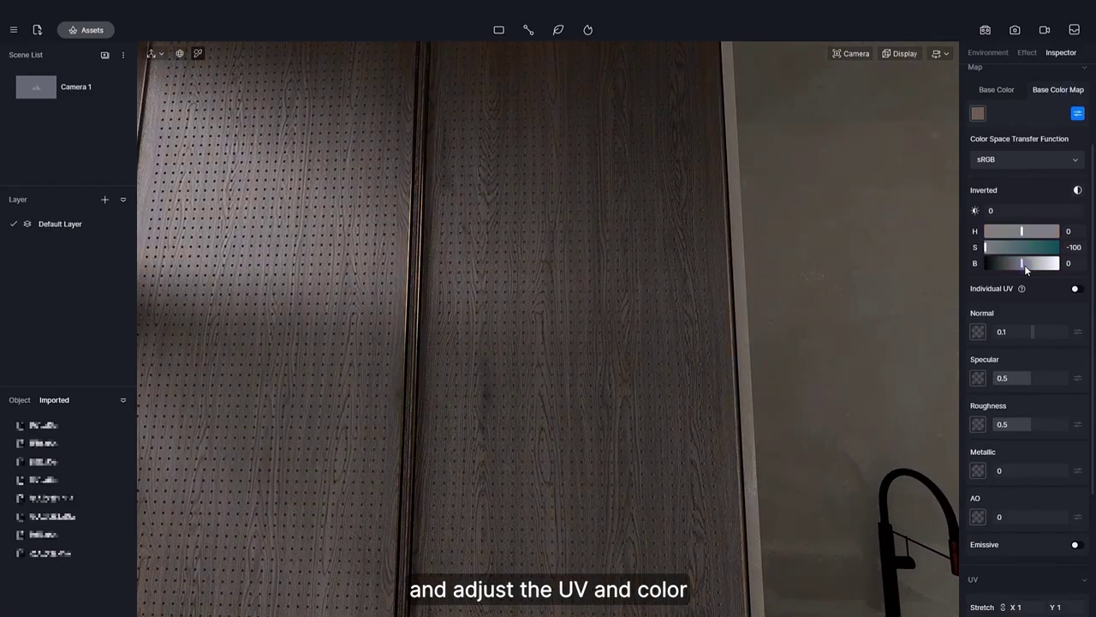
left_click_drag(1025, 268, 1031, 264)
left_click(986, 91)
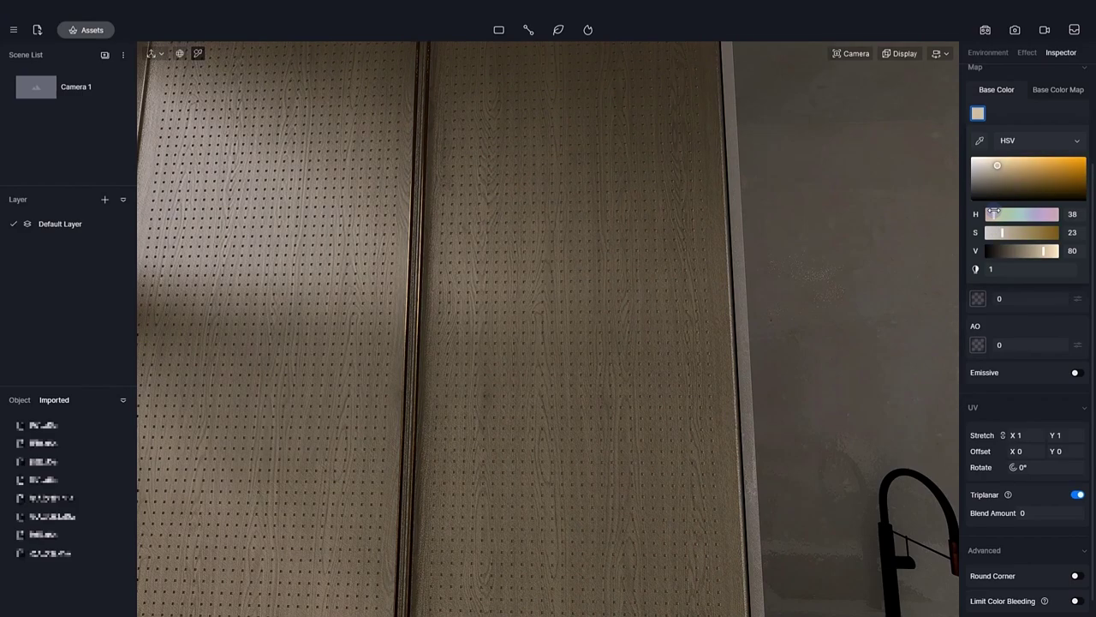
scroll(751, 303, "down", 5)
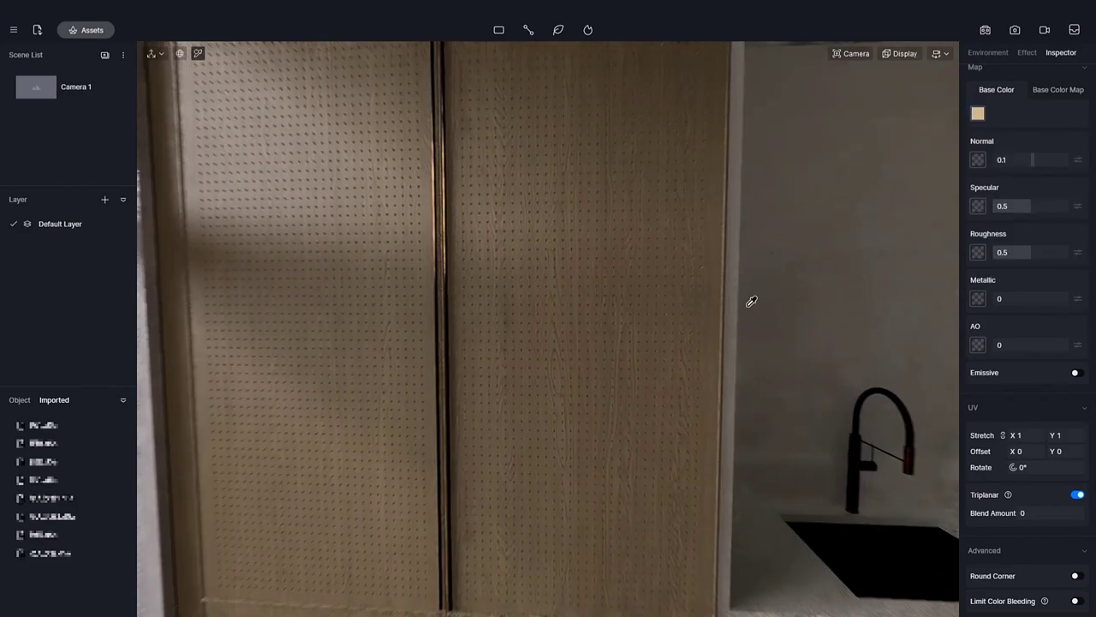
left_click(1005, 232)
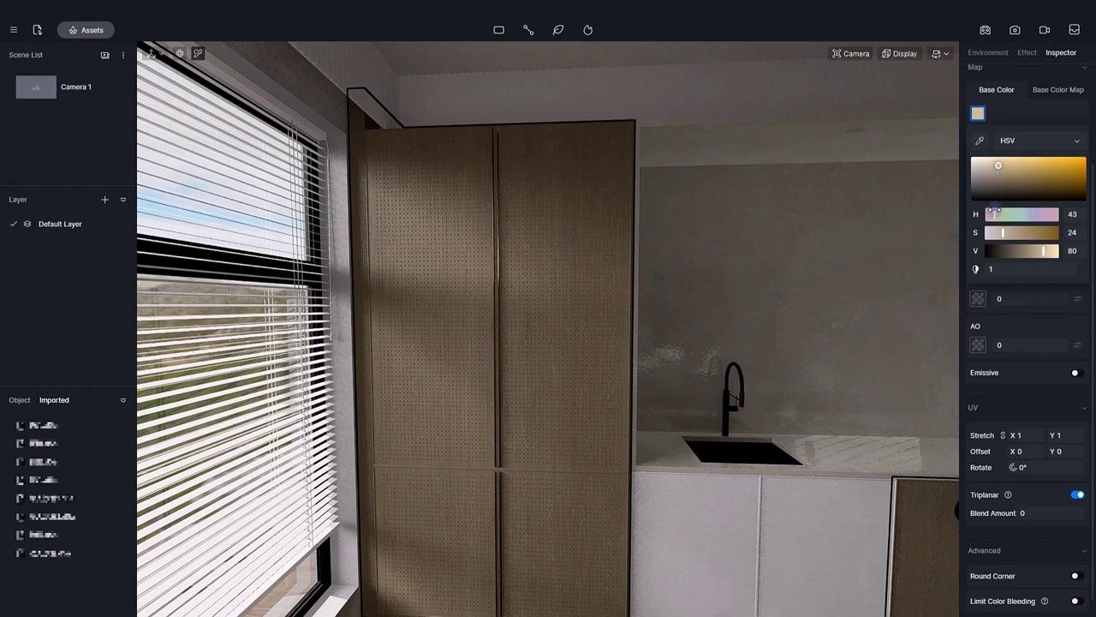
left_click(1035, 435)
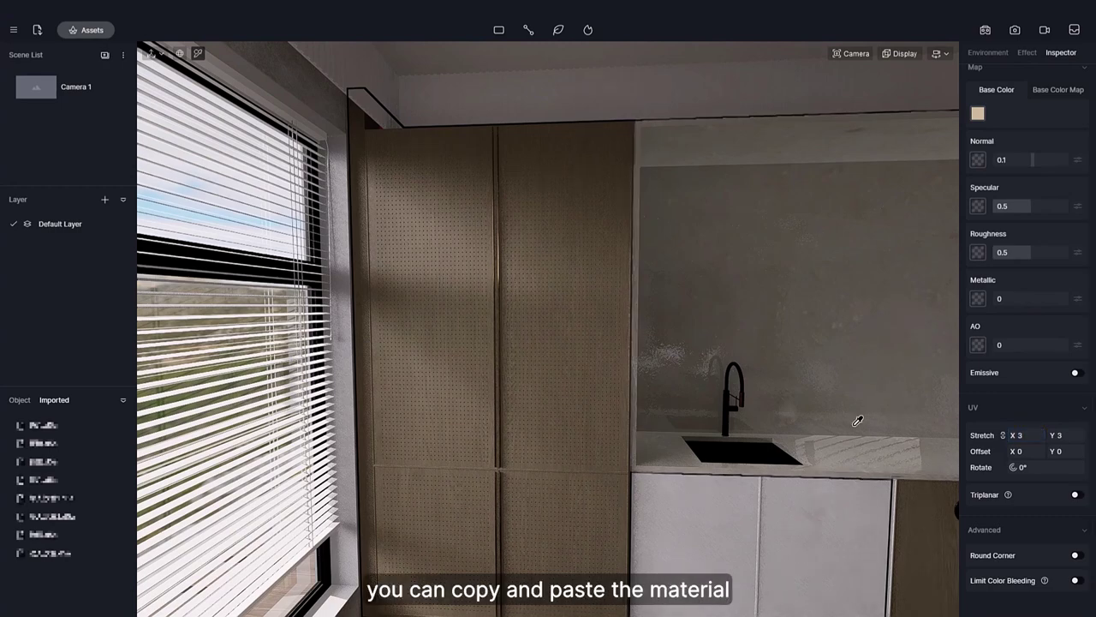
Pick up the cabinet wood material with the copy-material tool for the lower doors
scroll(605, 431, "up", 5)
left_click(541, 409)
scroll(988, 83, "up", 2)
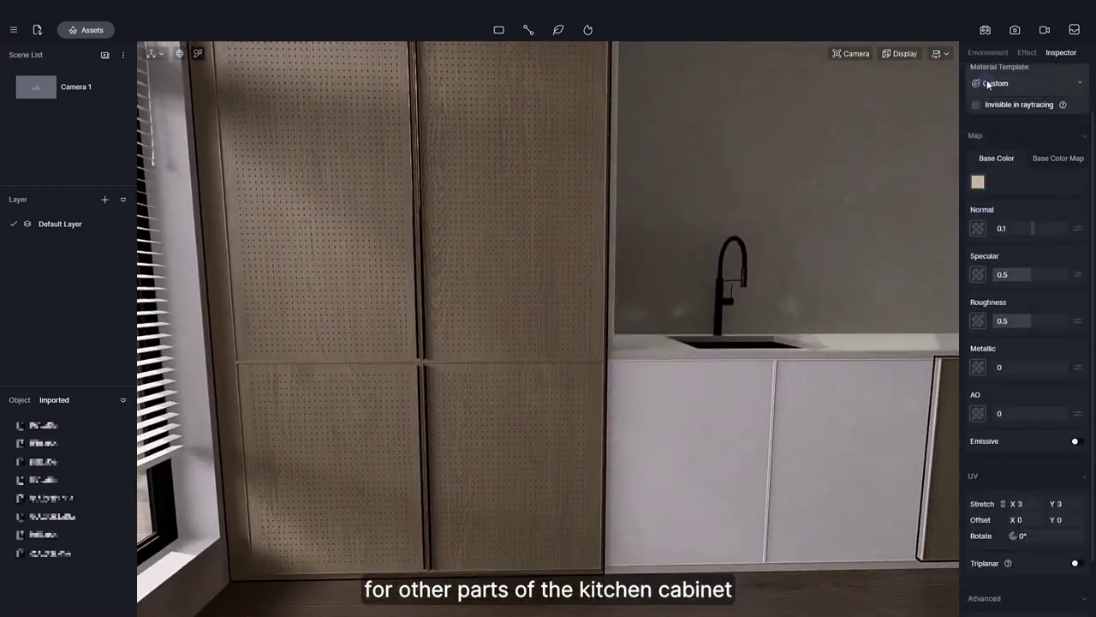
scroll(987, 83, "up", 2)
left_click(975, 97)
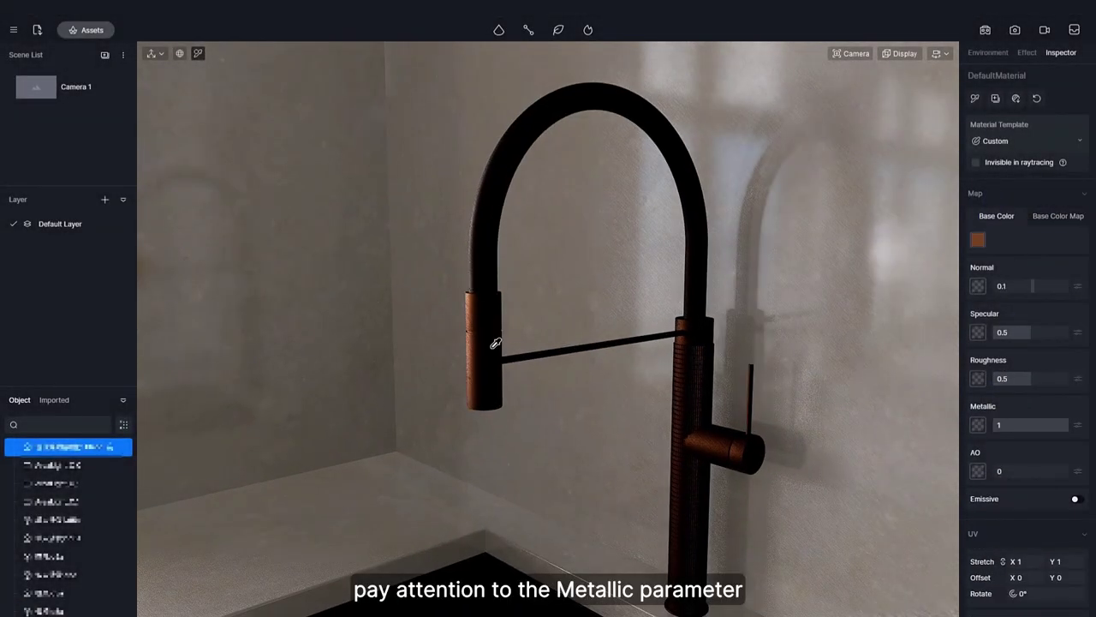
Give the handle a lighter, softer copper metal colour and adjust its glossiness
left_click(978, 239)
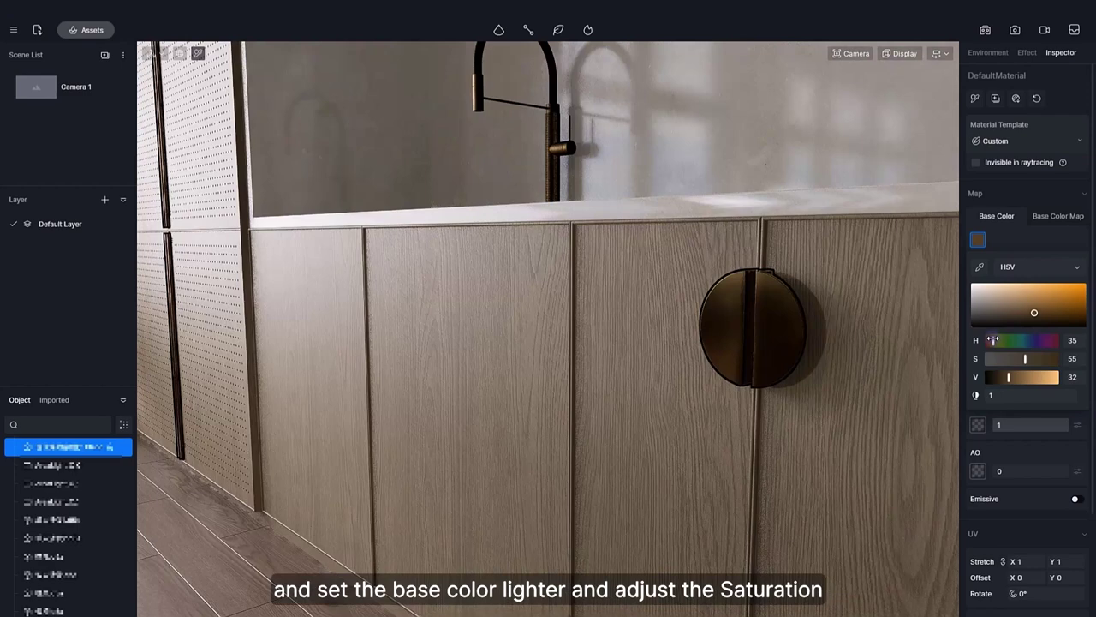
left_click_drag(1012, 378, 1041, 377)
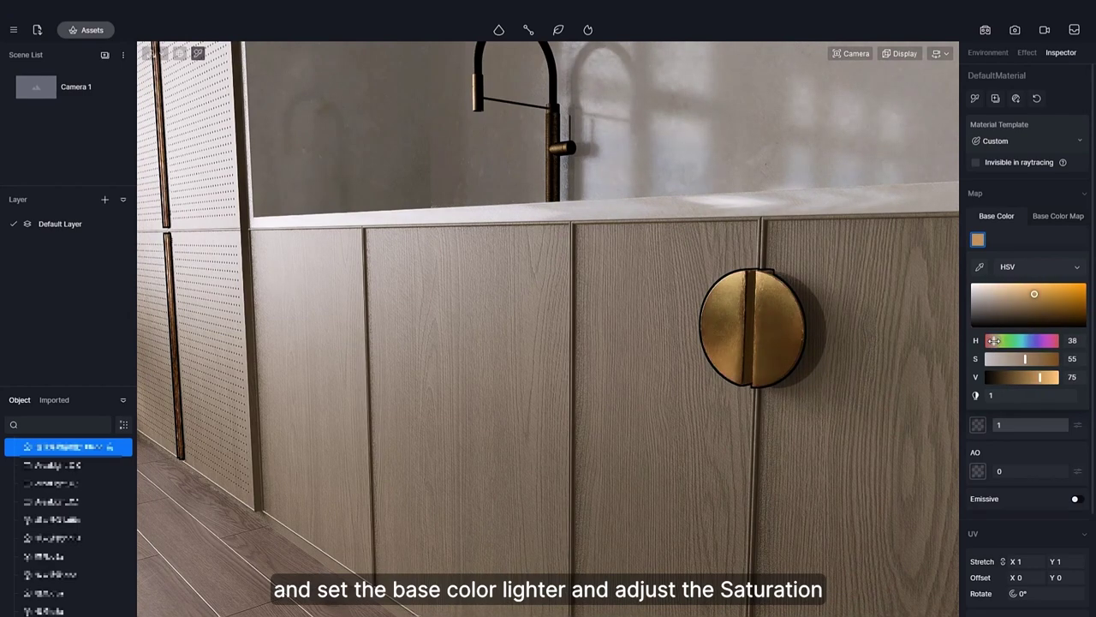
left_click_drag(992, 340, 990, 340)
left_click_drag(1034, 293, 1025, 295)
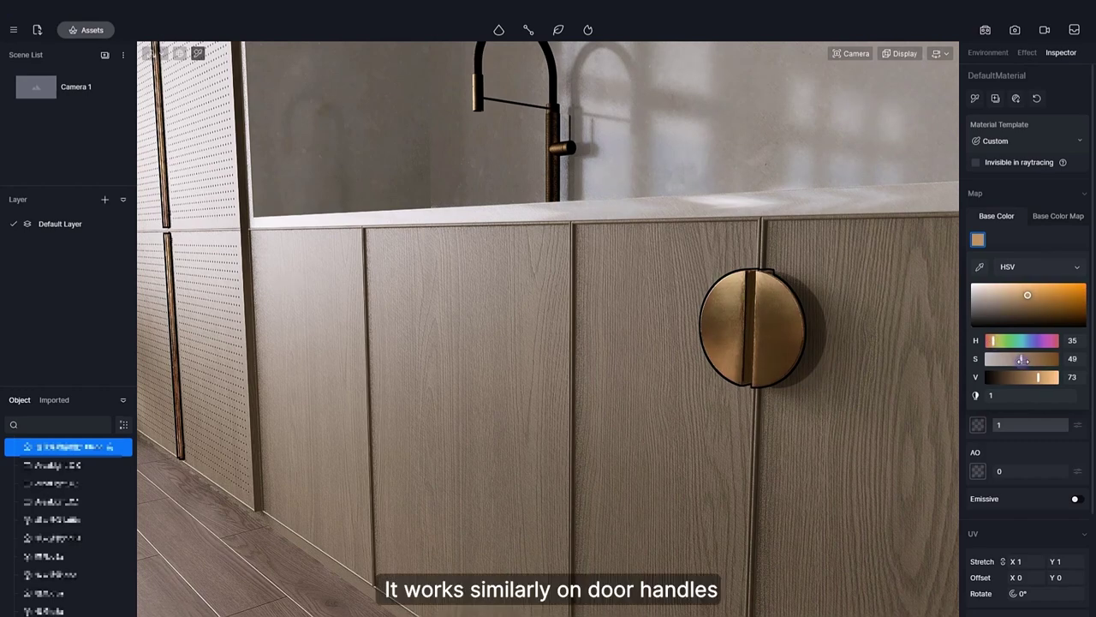
mouse_move(1019, 374)
left_mouse_down()
mouse_move(980, 378)
mouse_move(1012, 374)
left_mouse_up()
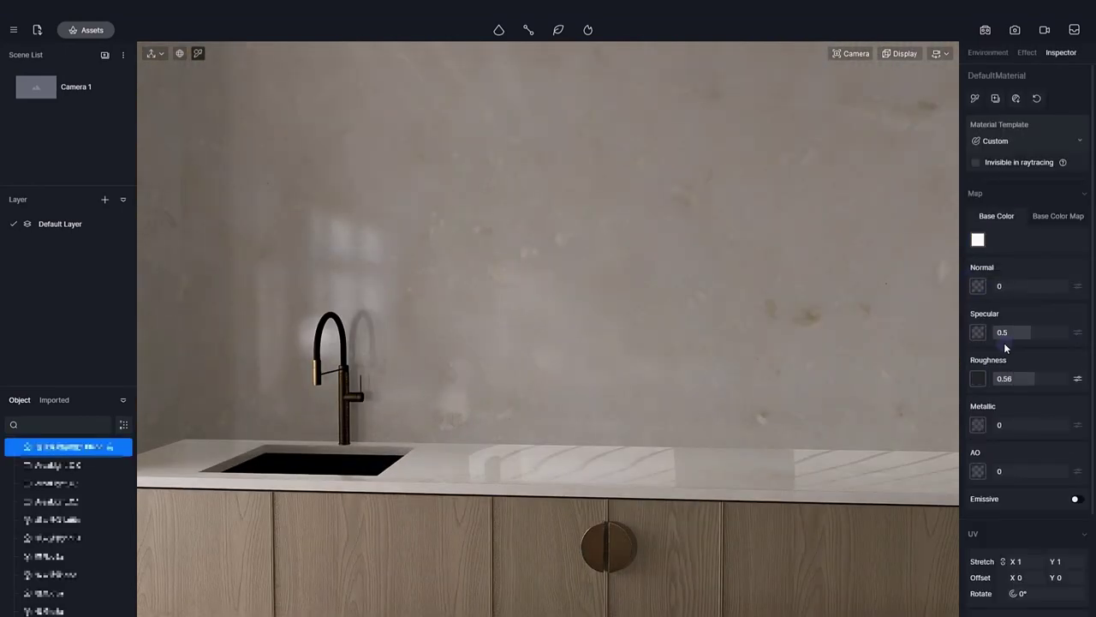
Make the countertop less shiny and brighten the black sink's base colour slightly
left_click_drag(1002, 336, 996, 332)
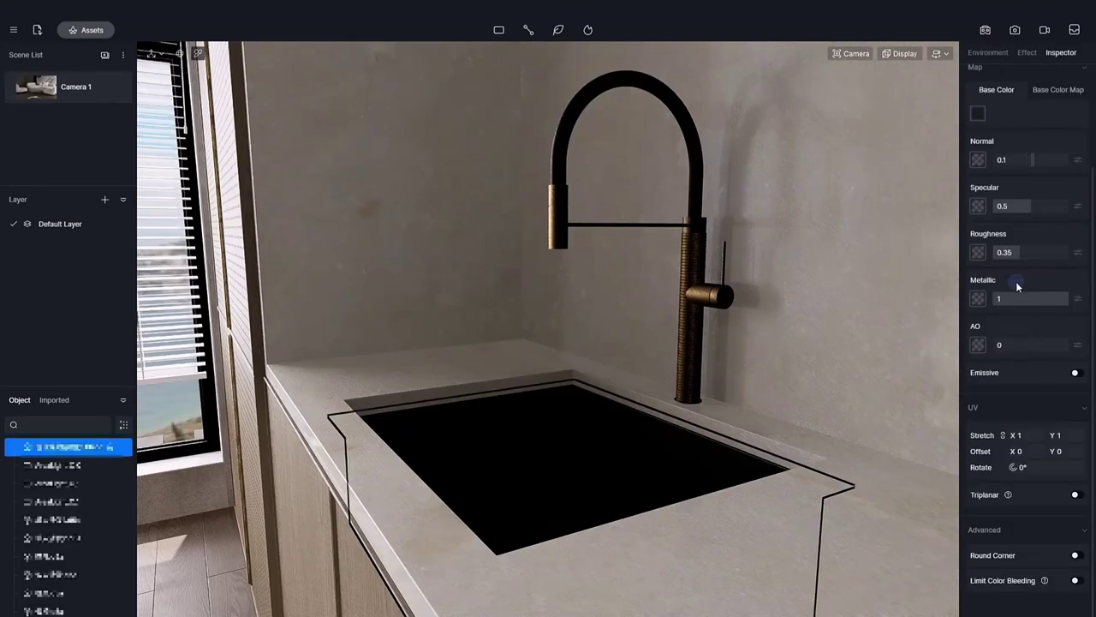
left_click(978, 113)
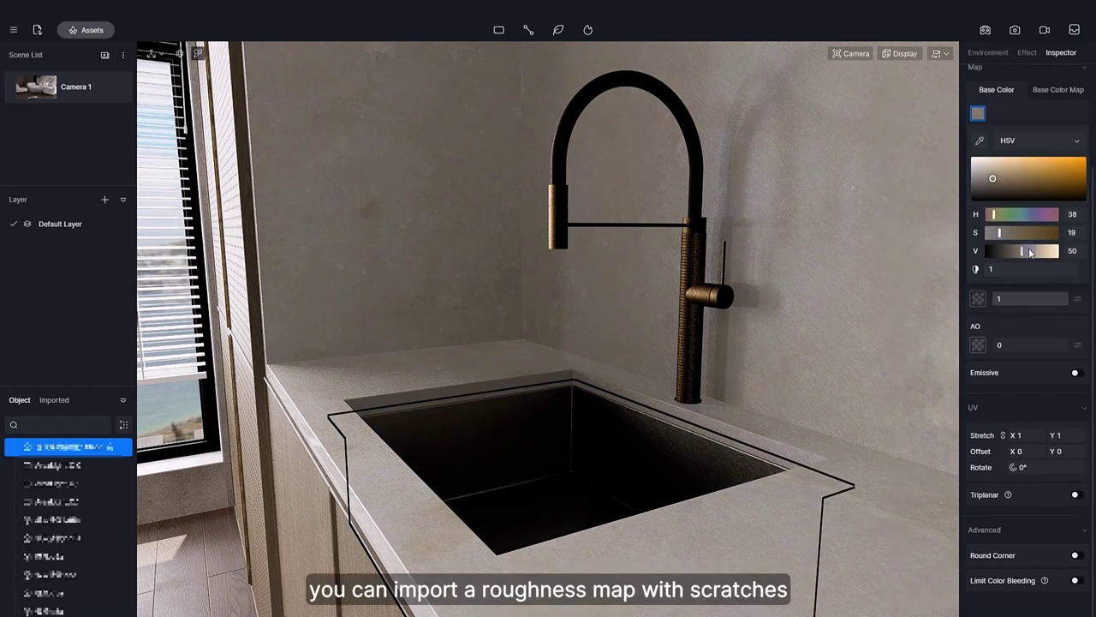
left_click_drag(1021, 250, 1028, 250)
left_click(1043, 112)
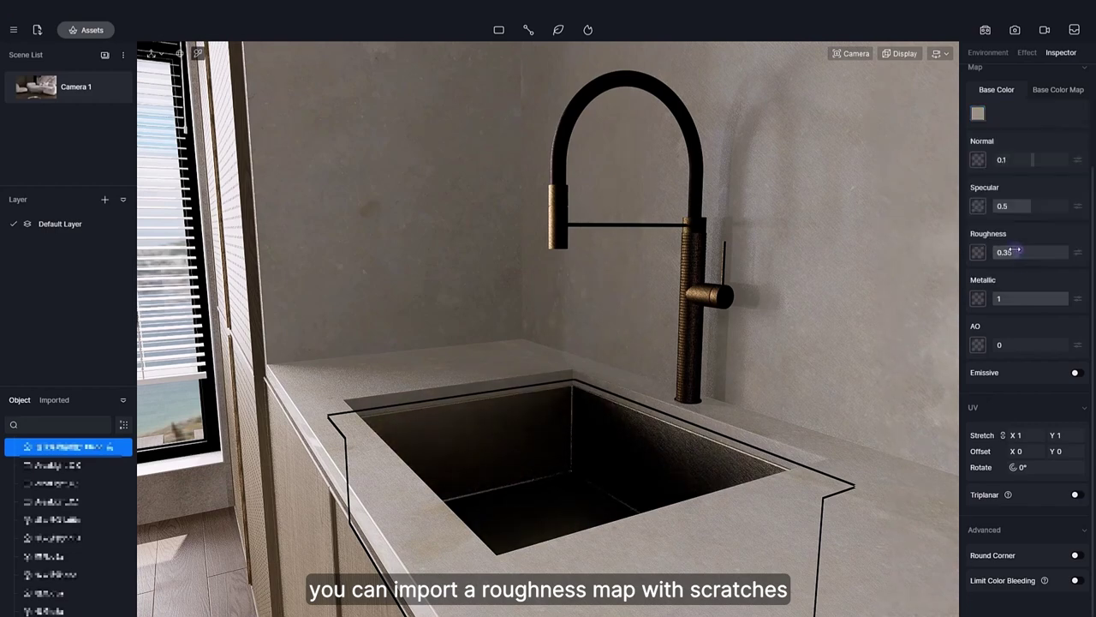
key("Escape")
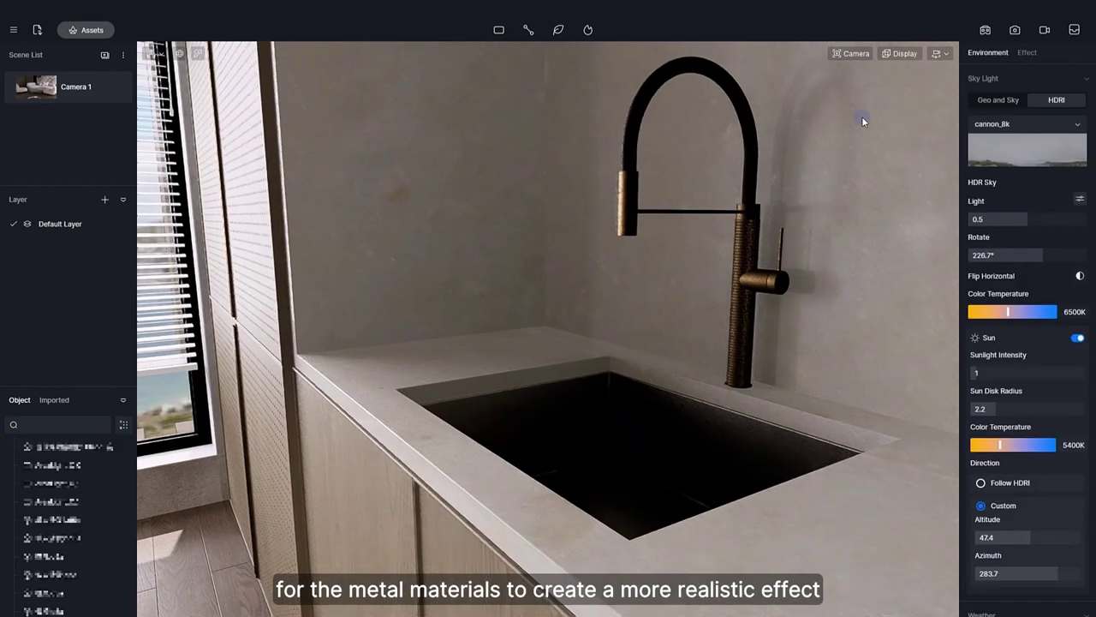
Bring up the camera exposure and field-of-view settings
left_click(850, 53)
scroll(839, 137, "down", 5)
scroll(712, 289, "up", 5)
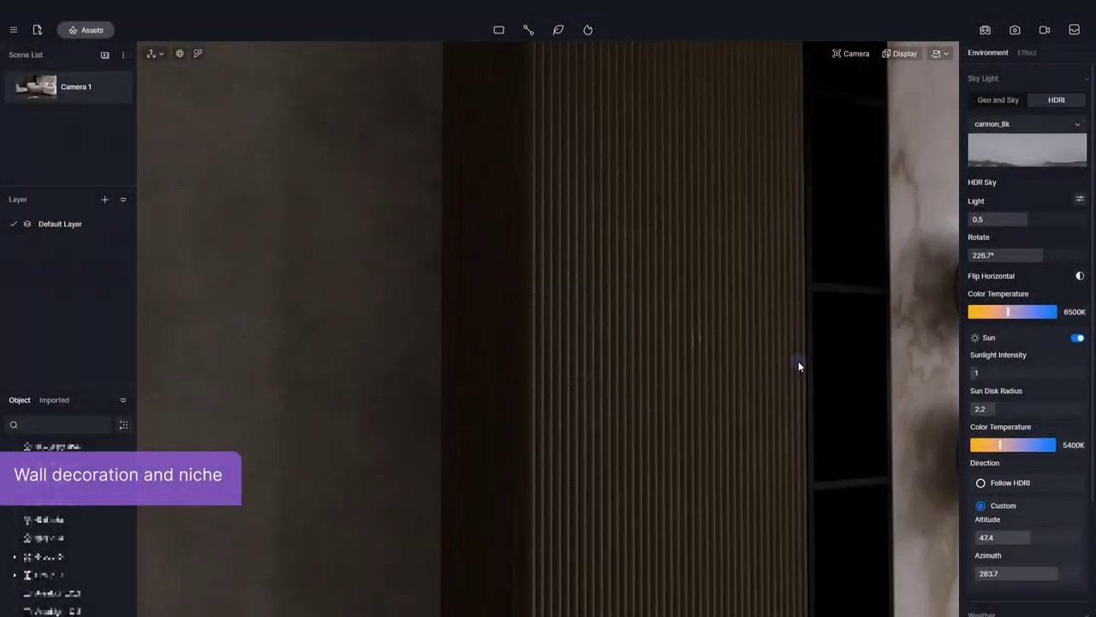
Enable triplanar mapping on the slatted wall material
scroll(728, 364, "down", 5)
left_click(660, 345)
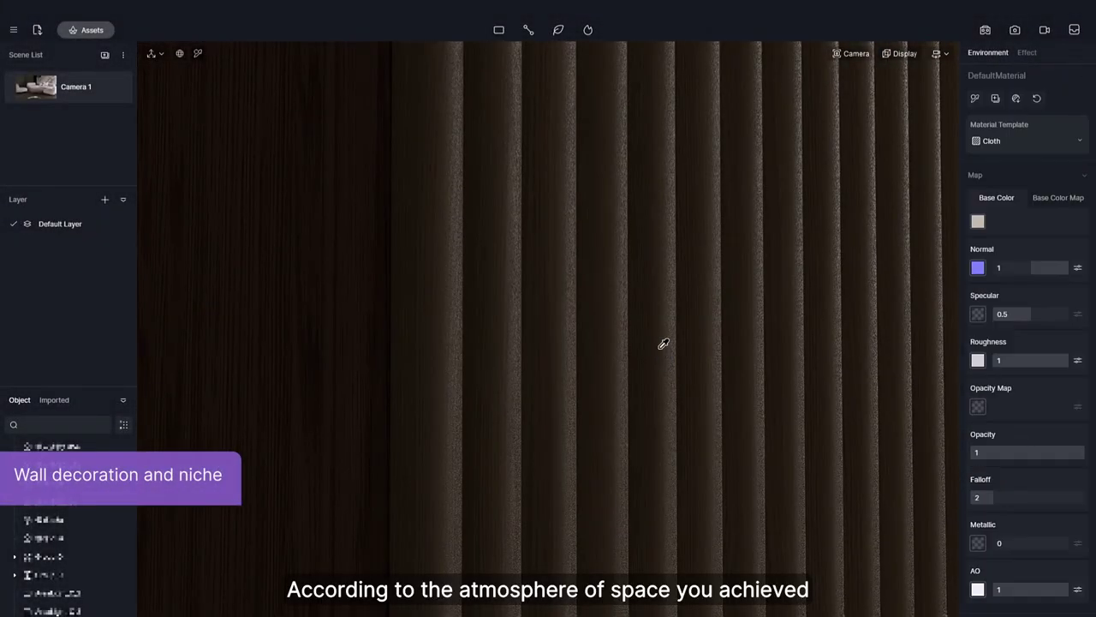
scroll(1066, 551, "down", 2)
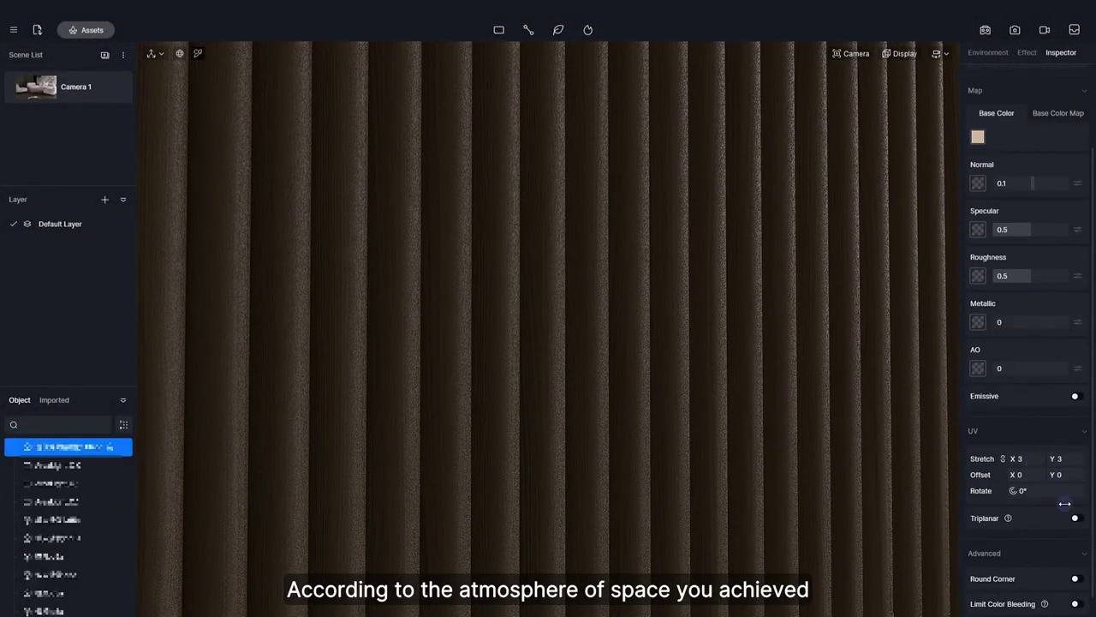
left_click(1075, 519)
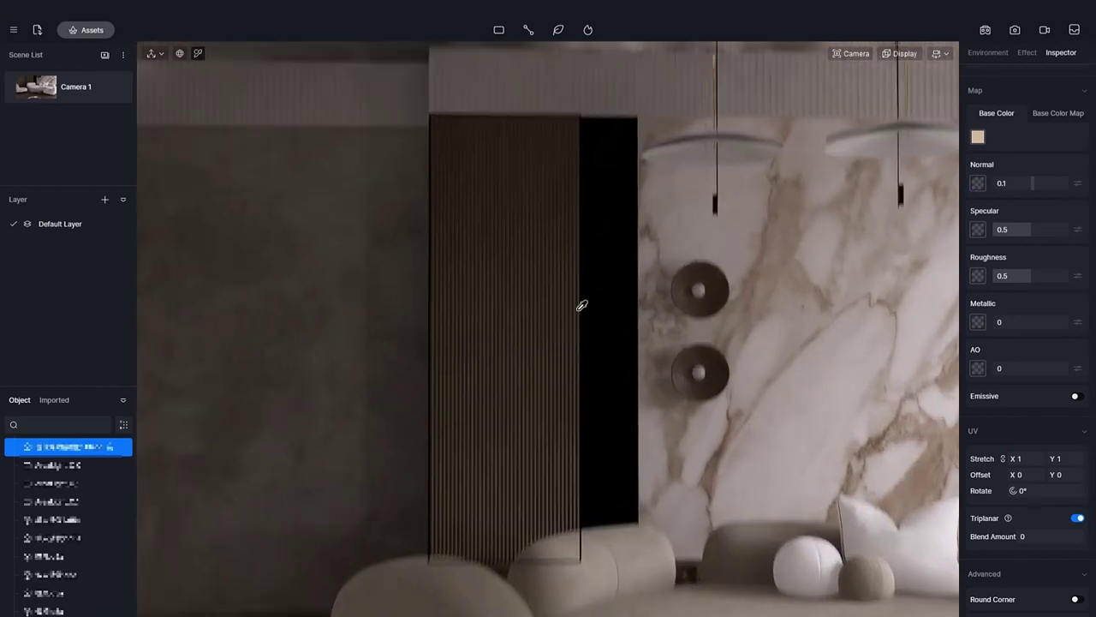
Raise the niche shelving's near-black base colour to dark grey and browse Grunge imperfection textures
left_click(582, 305)
left_click(976, 137)
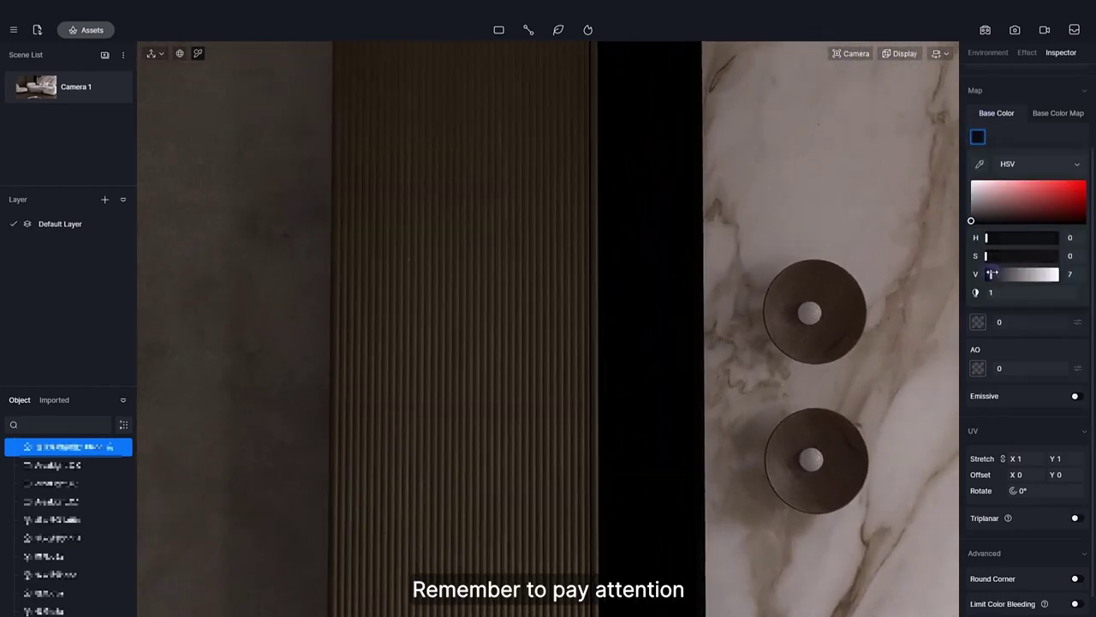
mouse_move(991, 274)
left_mouse_down()
mouse_move(1052, 274)
mouse_move(1007, 272)
left_mouse_up()
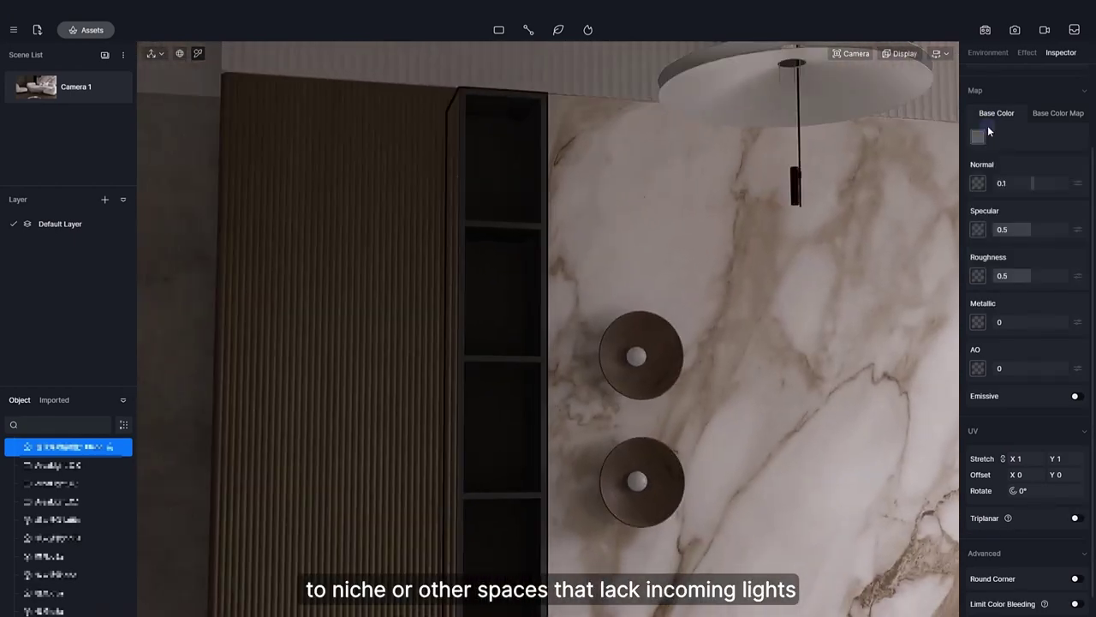
left_click(873, 282)
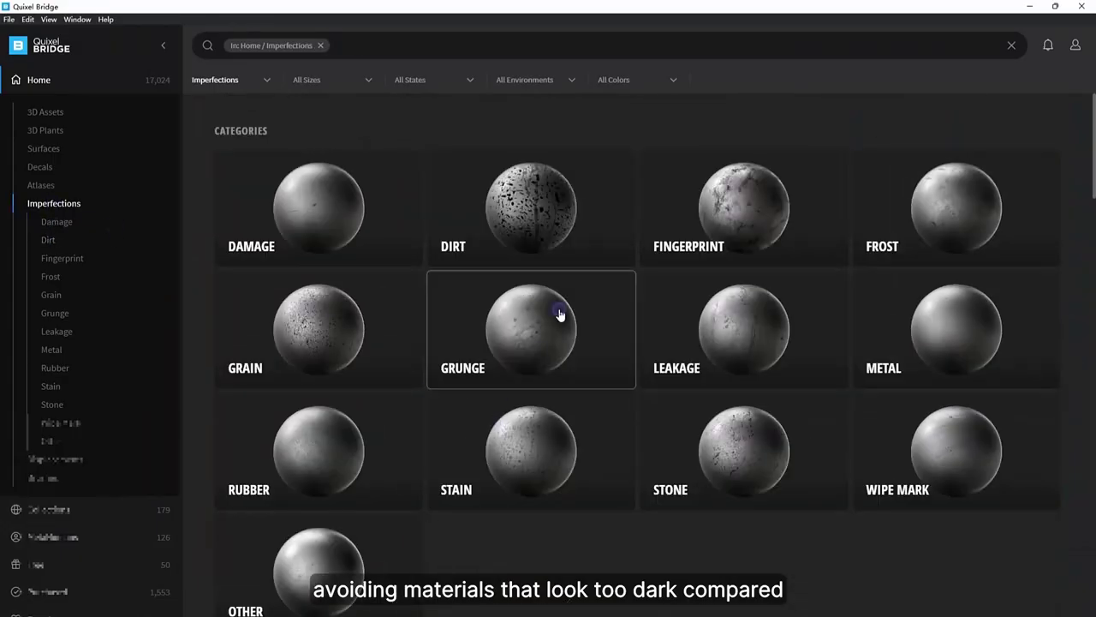
left_click(559, 315)
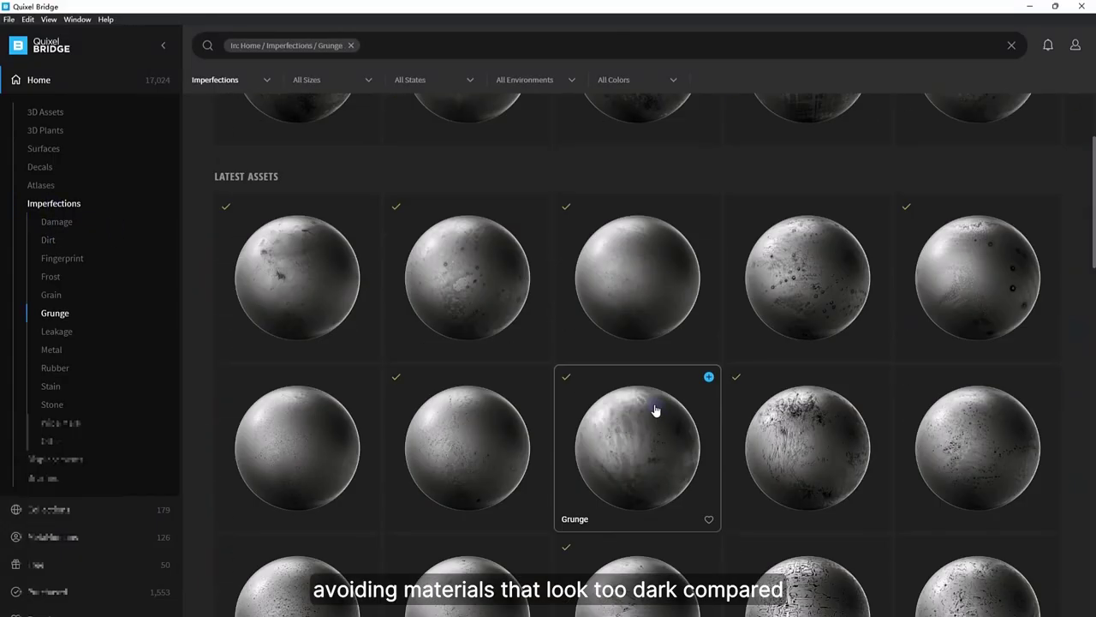
scroll(655, 409, "down", 2)
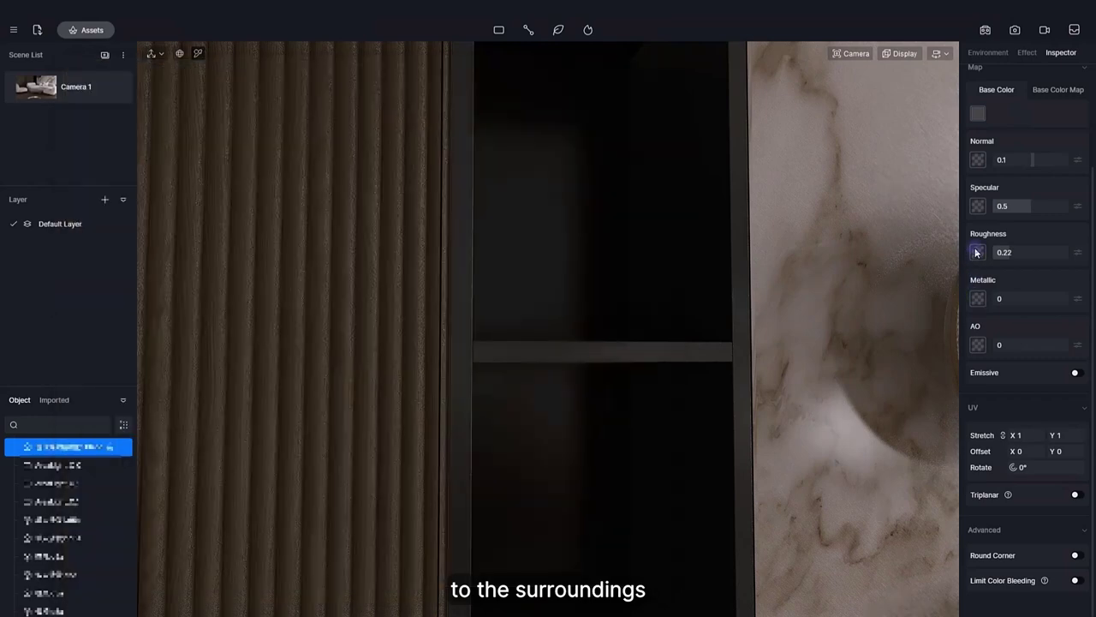
Load a grunge imperfection map into the niche's roughness channel and enter UV stretch 10
left_click(977, 252)
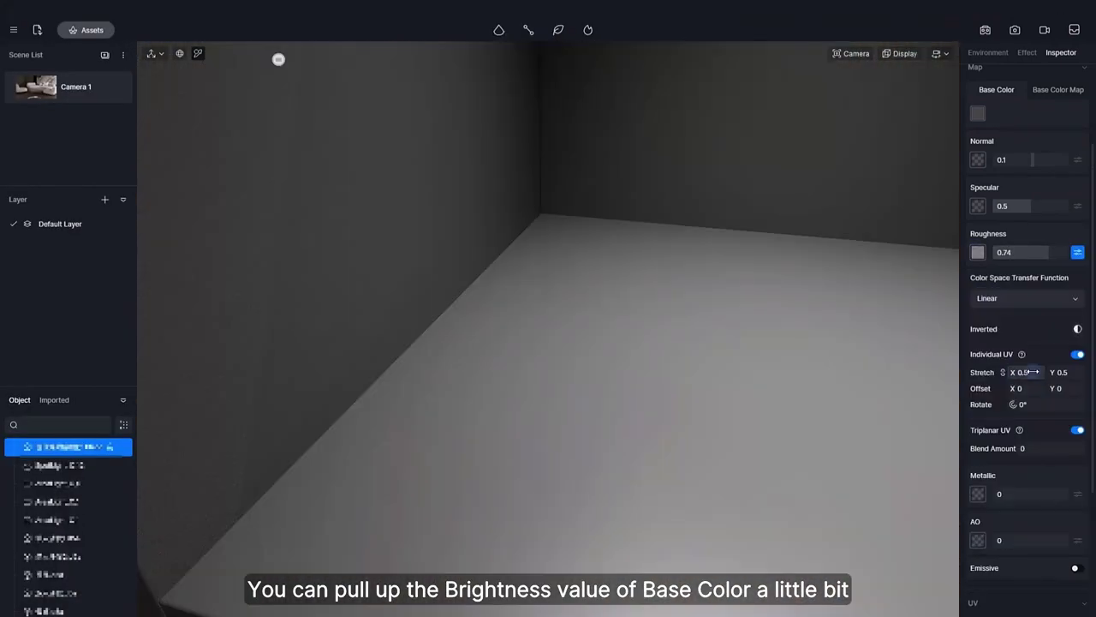
type("100")
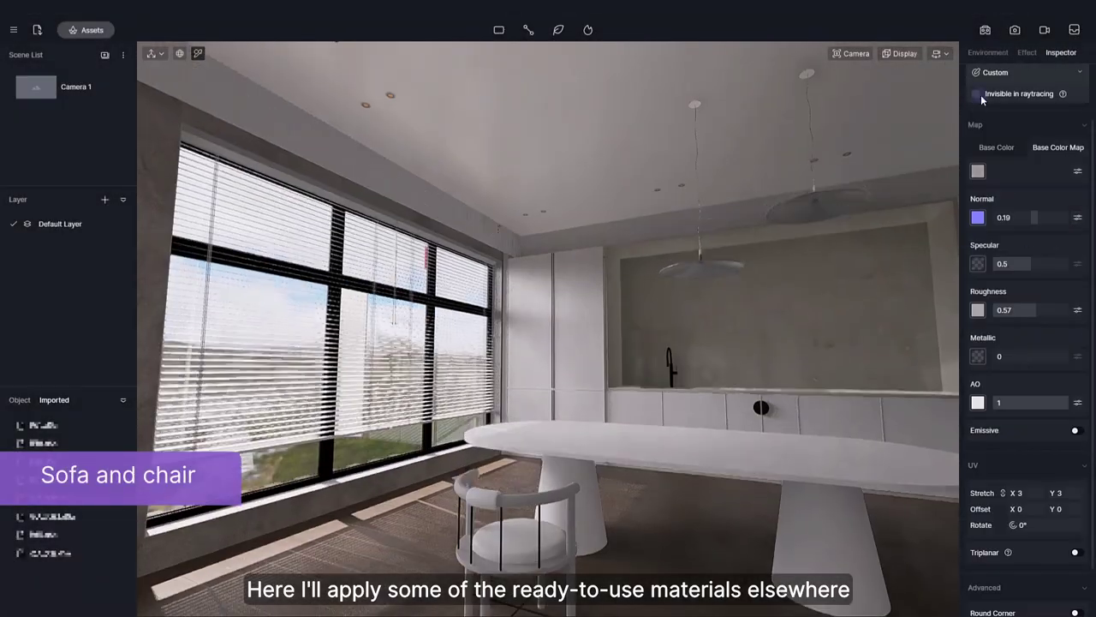
Drag the kitchen cabinet's wood material from its swatch onto the dining chair
left_click_drag(966, 252, 829, 377)
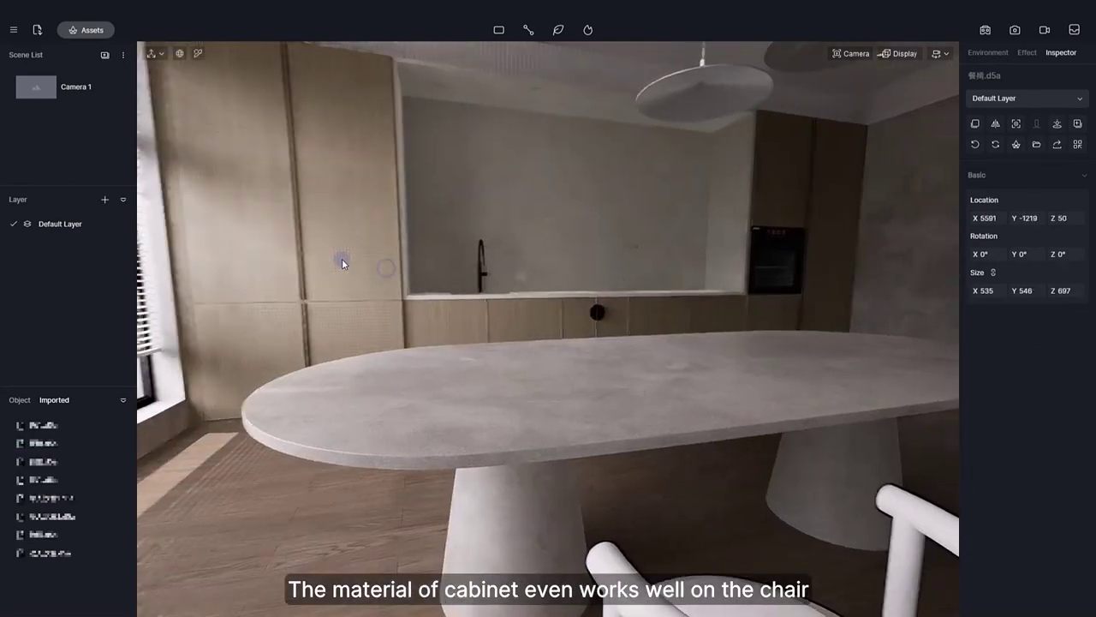
left_click(343, 257)
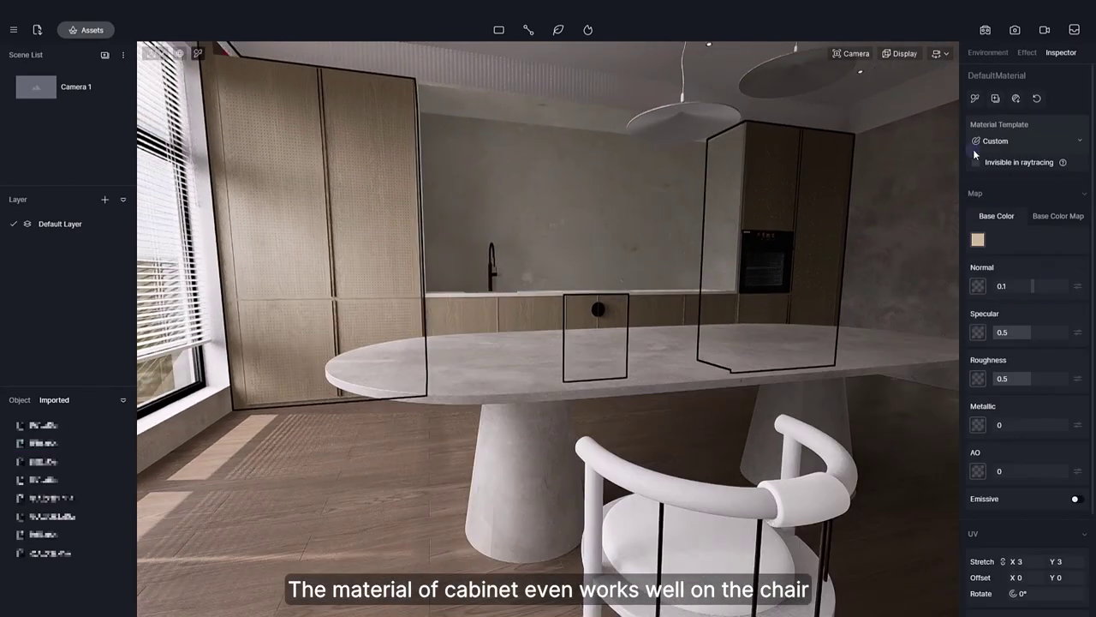
left_click_drag(978, 239, 700, 494)
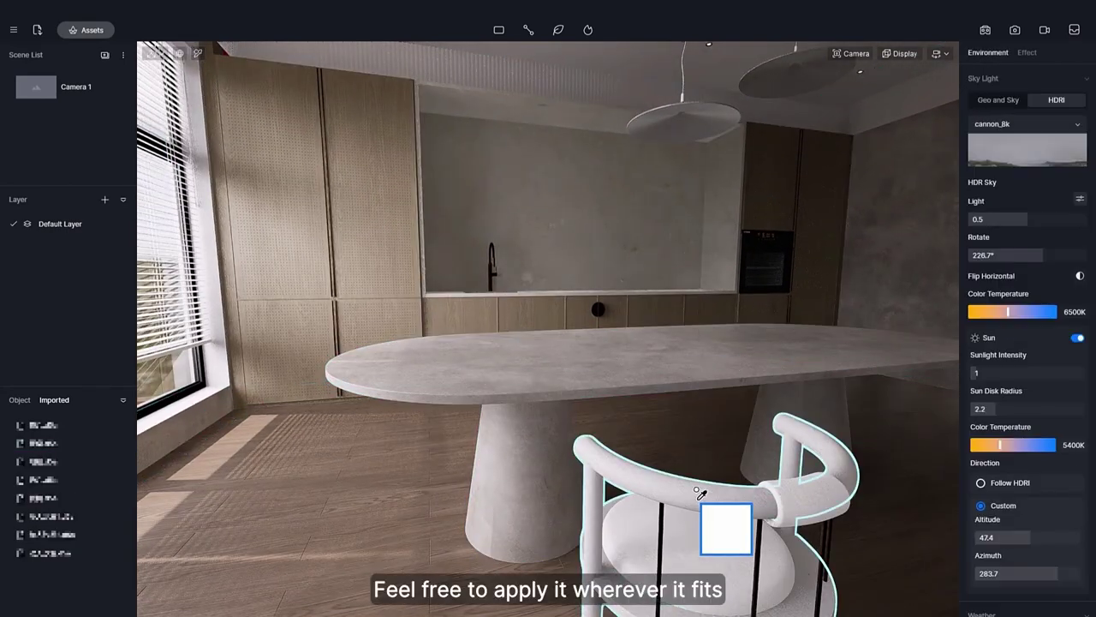
left_click_drag(701, 494, 700, 495)
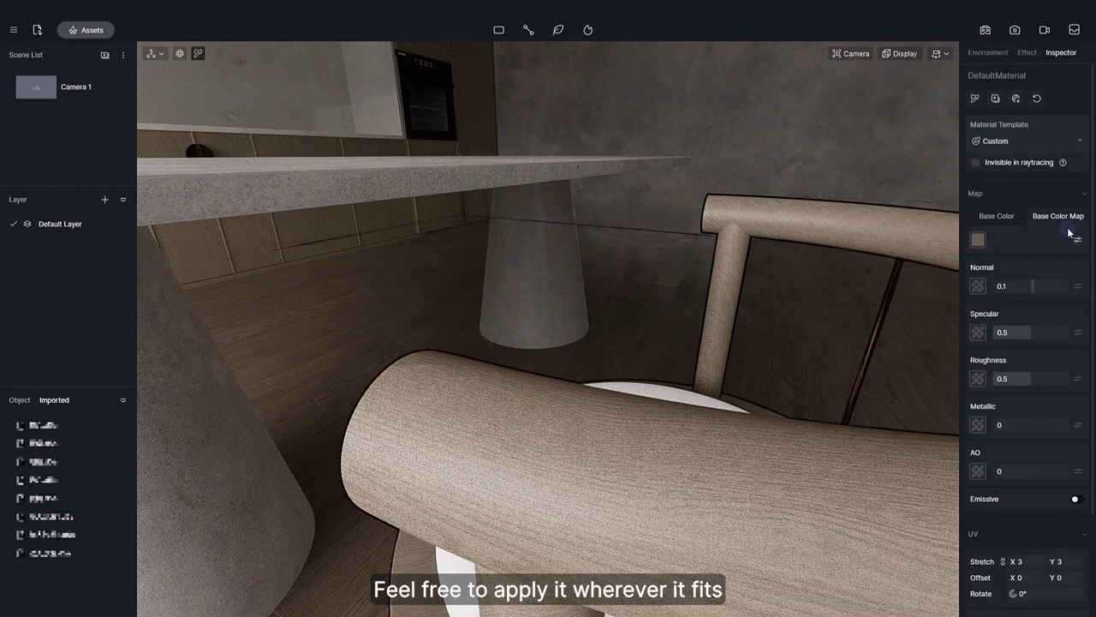
left_click(1073, 236)
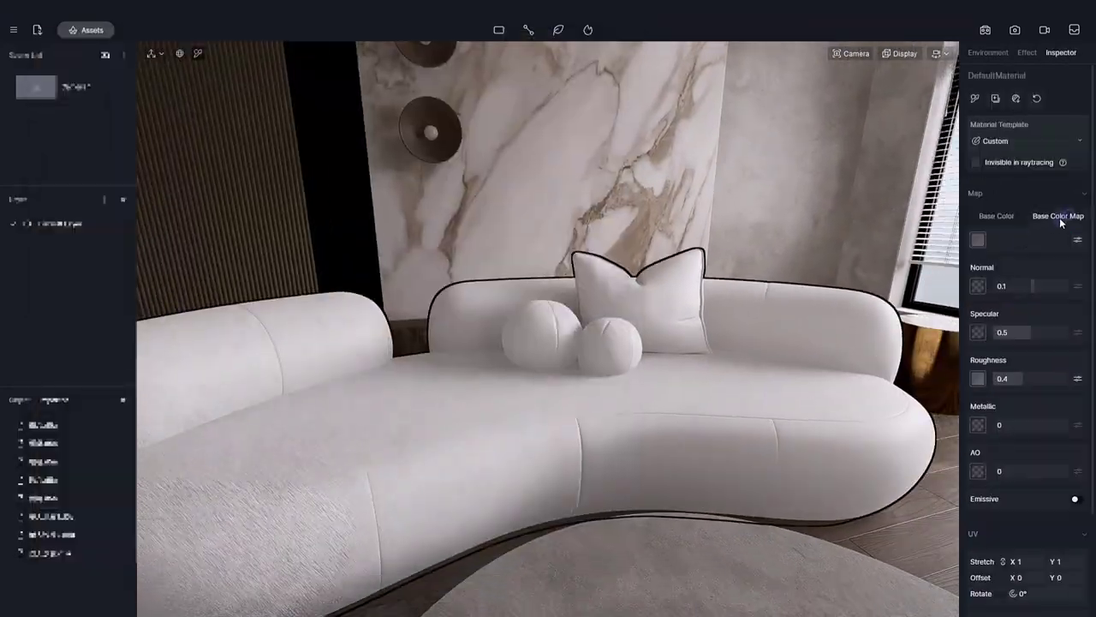
Load fabric textures onto the sofa with triplanar mapping and switch its template to Cloth
left_click(1061, 219)
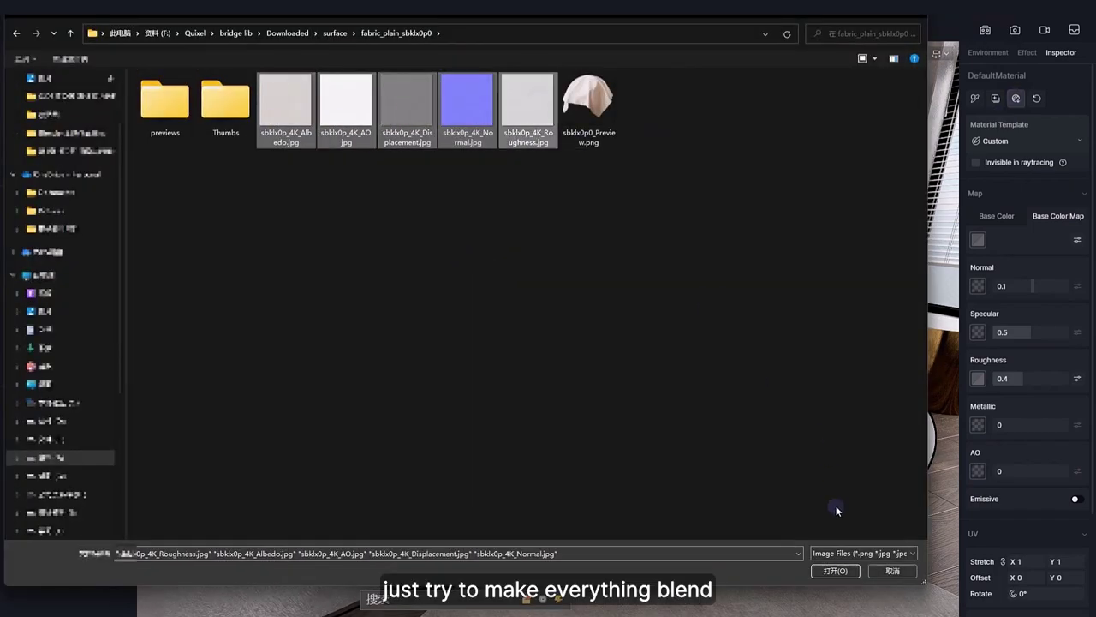
left_click(834, 570)
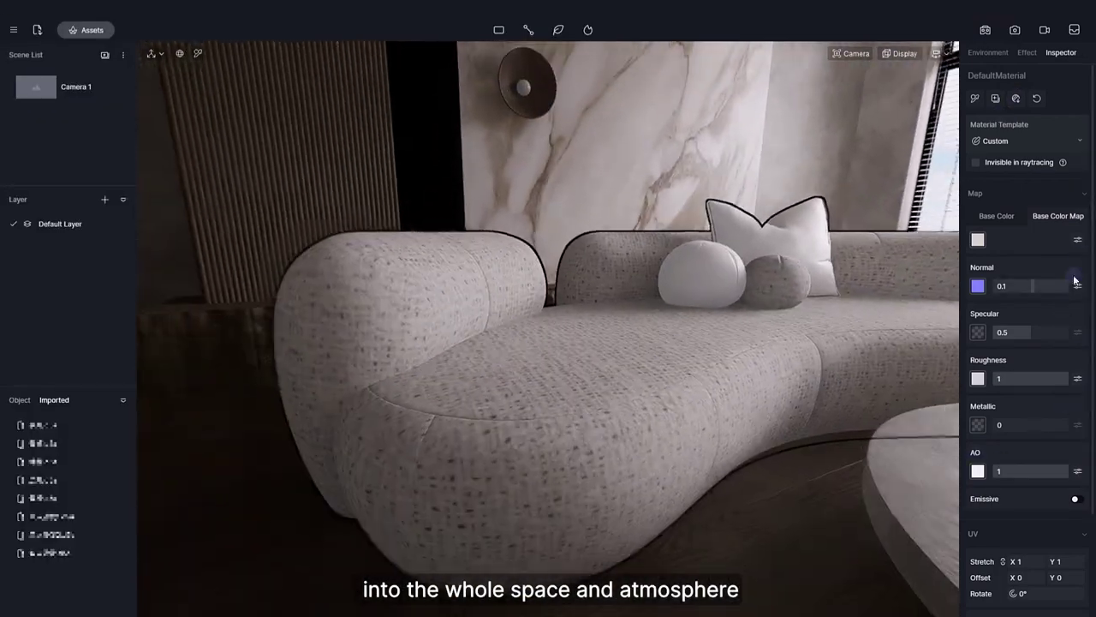
scroll(1060, 569, "down", 1)
left_click(1076, 553)
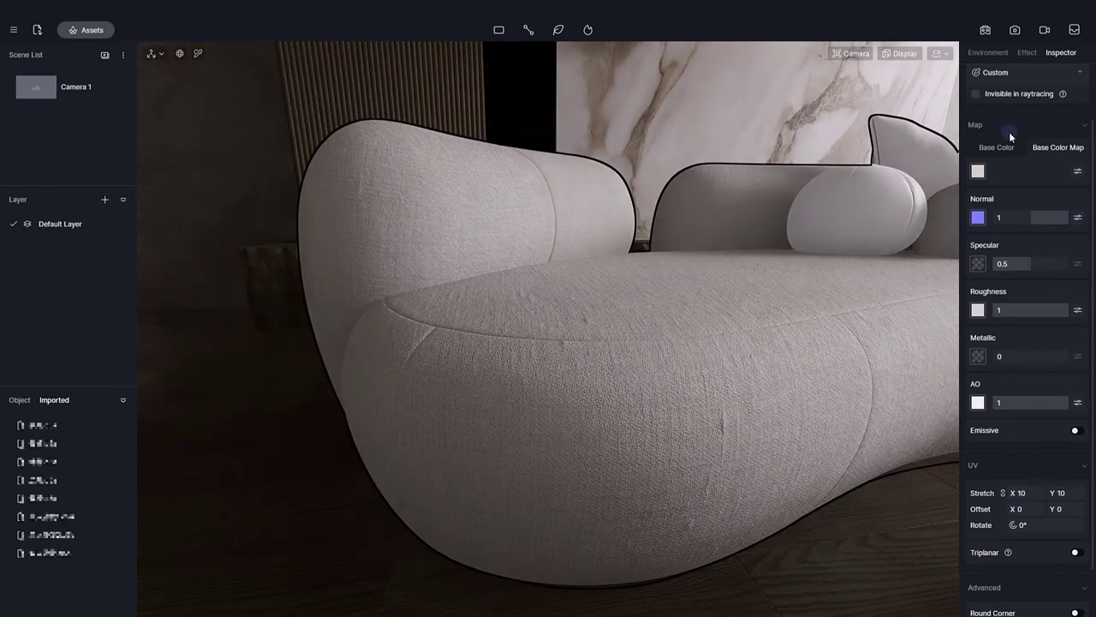
left_click(1010, 72)
scroll(1027, 317, "up", 1)
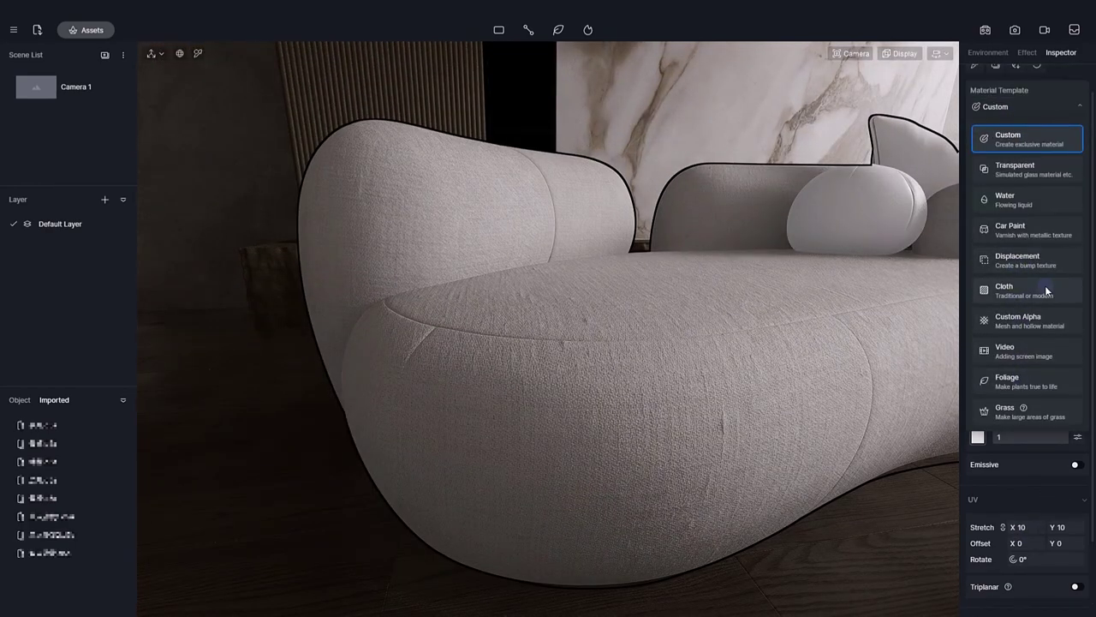
left_click(1032, 291)
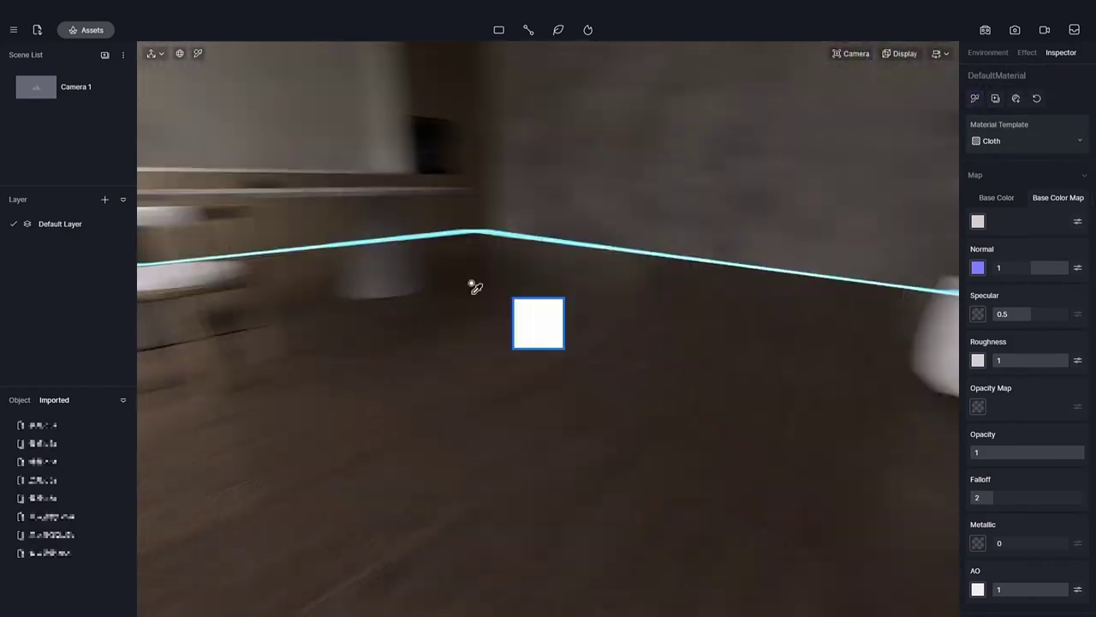
Tint the sofa fabric beige-grey and apply the same fabric to the armchair
left_click_drag(475, 288, 788, 433)
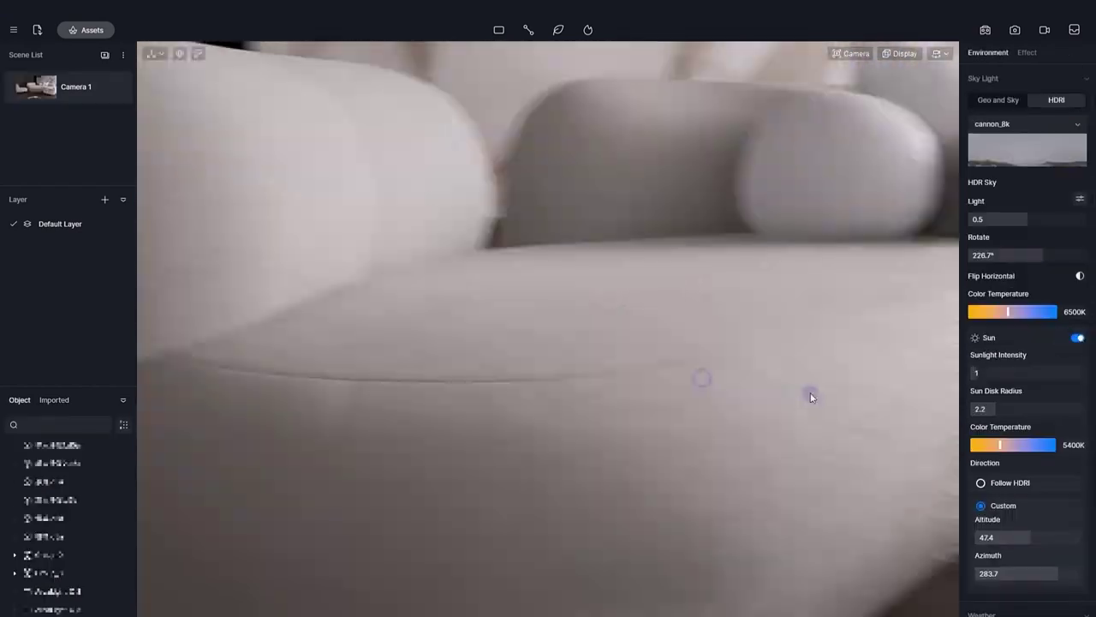
left_click(810, 390)
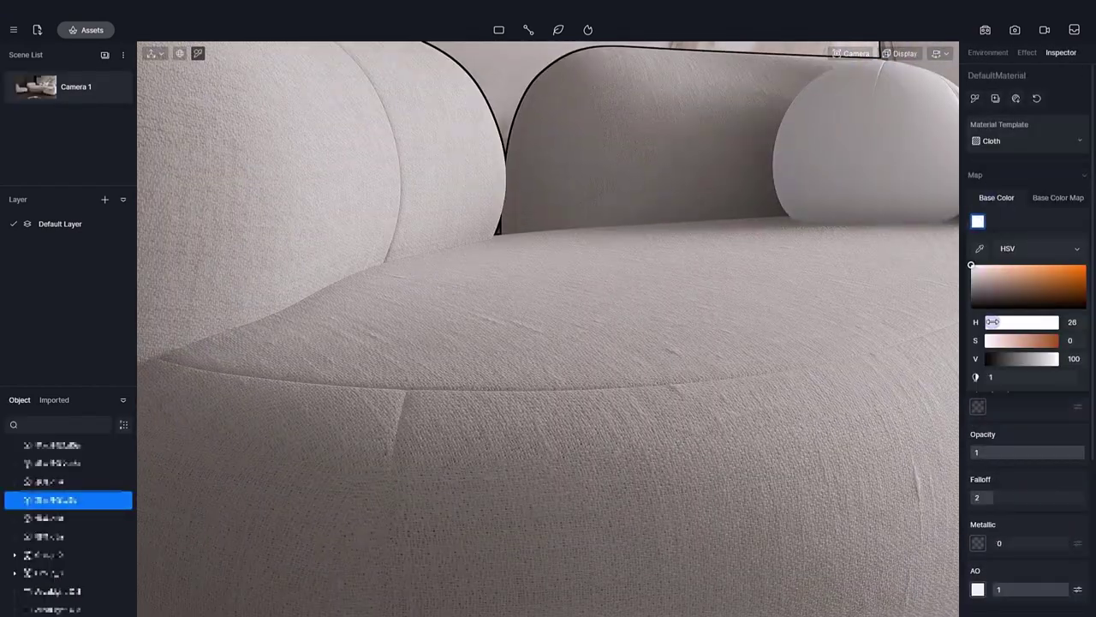
left_click_drag(1055, 358, 1038, 358)
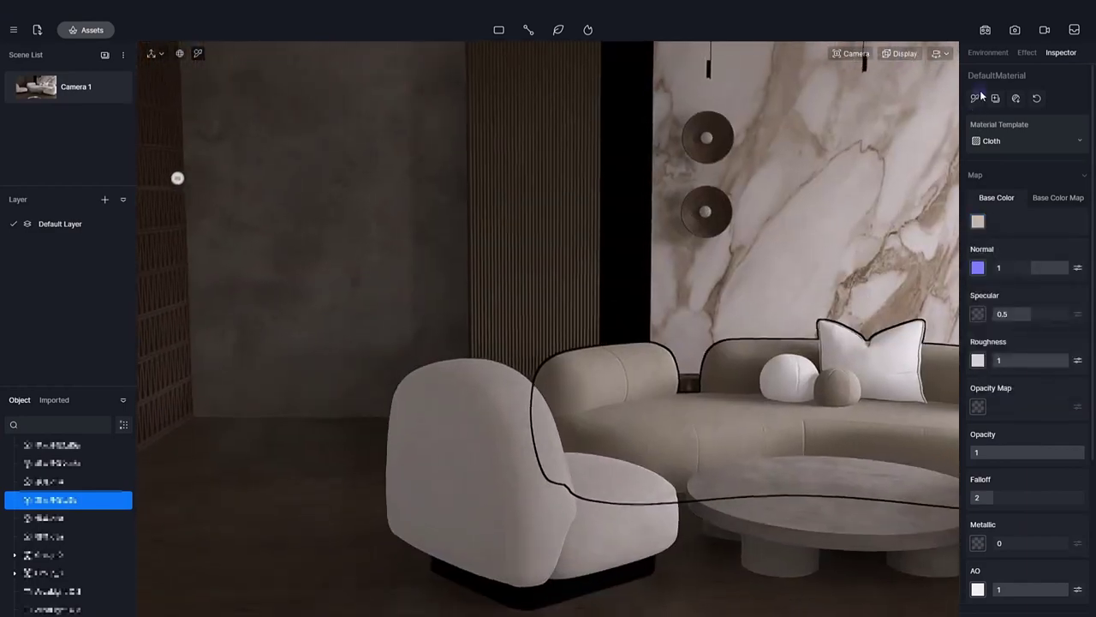
left_click_drag(531, 479, 607, 538)
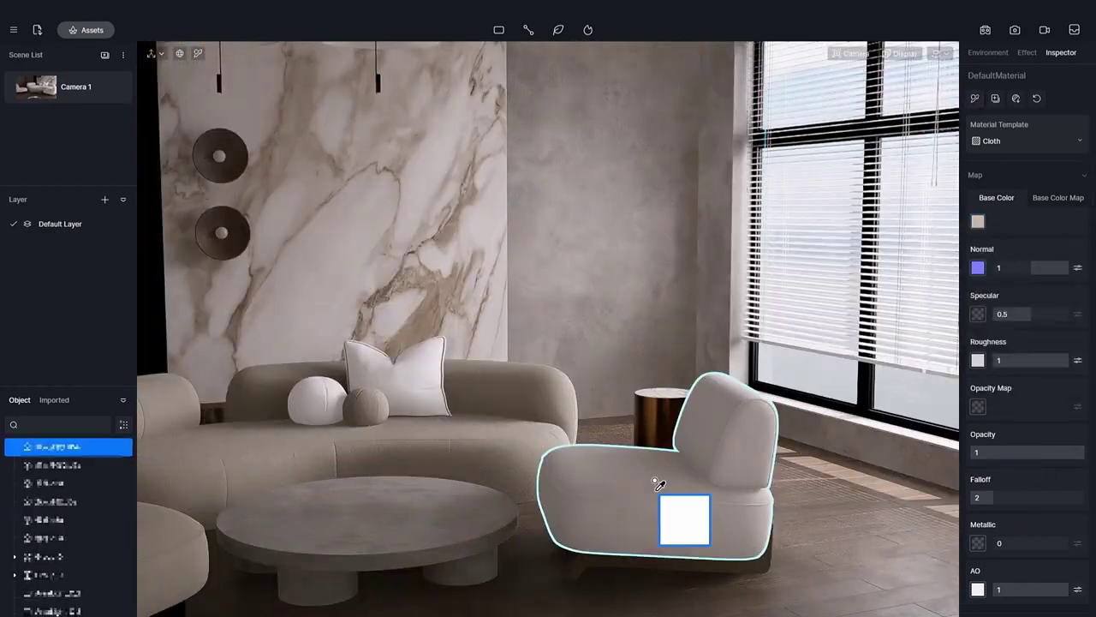
left_click_drag(680, 514, 686, 509)
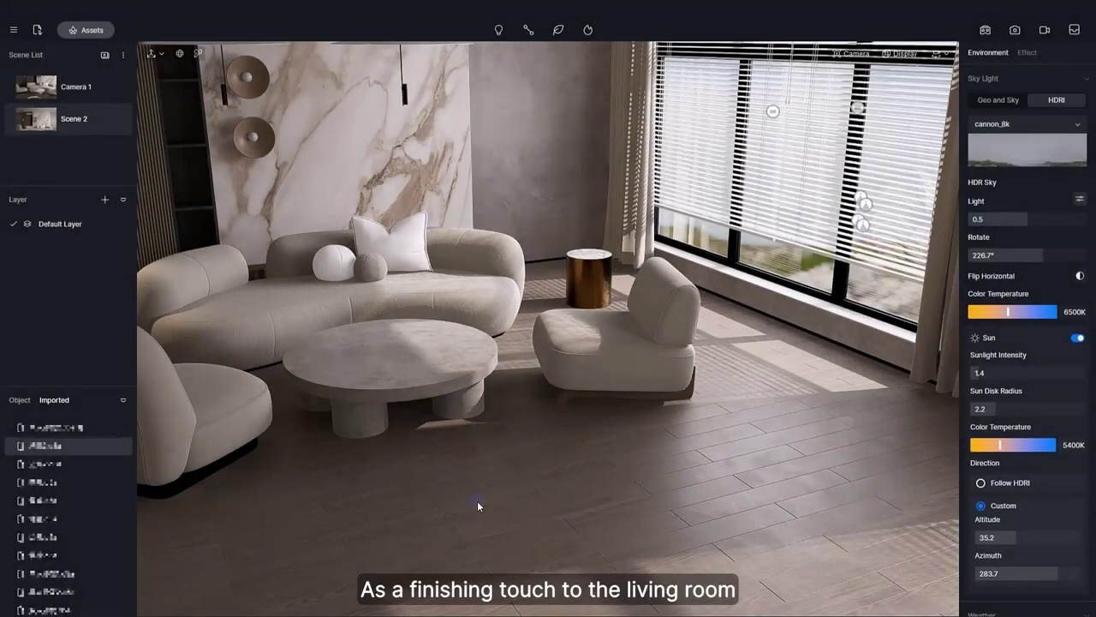
Raise the Scene 2 carpet to height 44 and begin loading a base colour map image
left_click(481, 500)
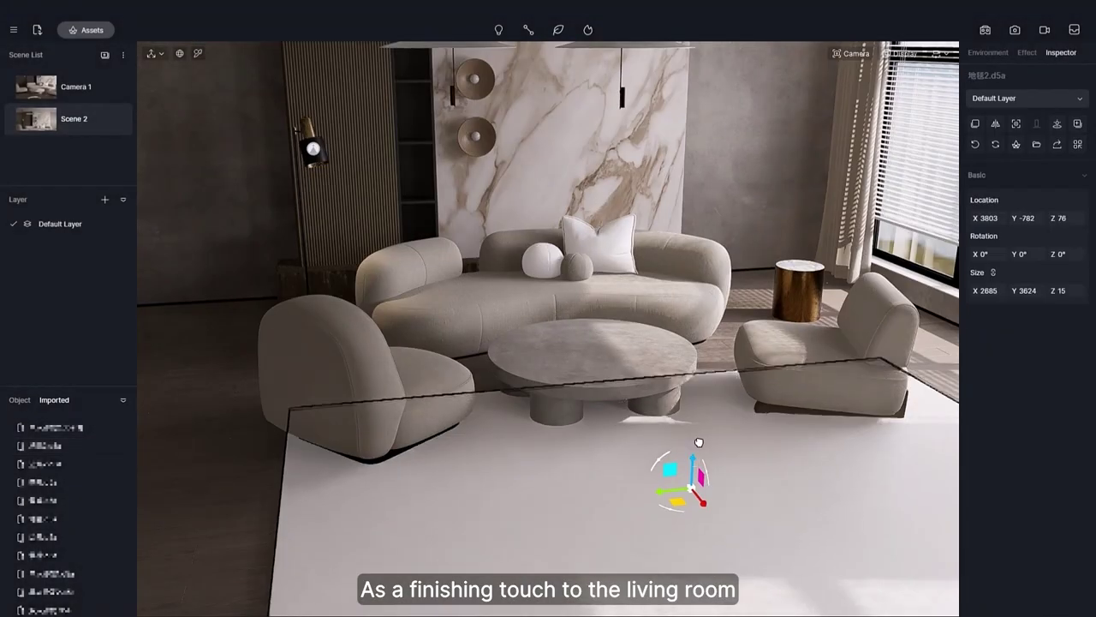
left_click_drag(692, 471, 690, 467)
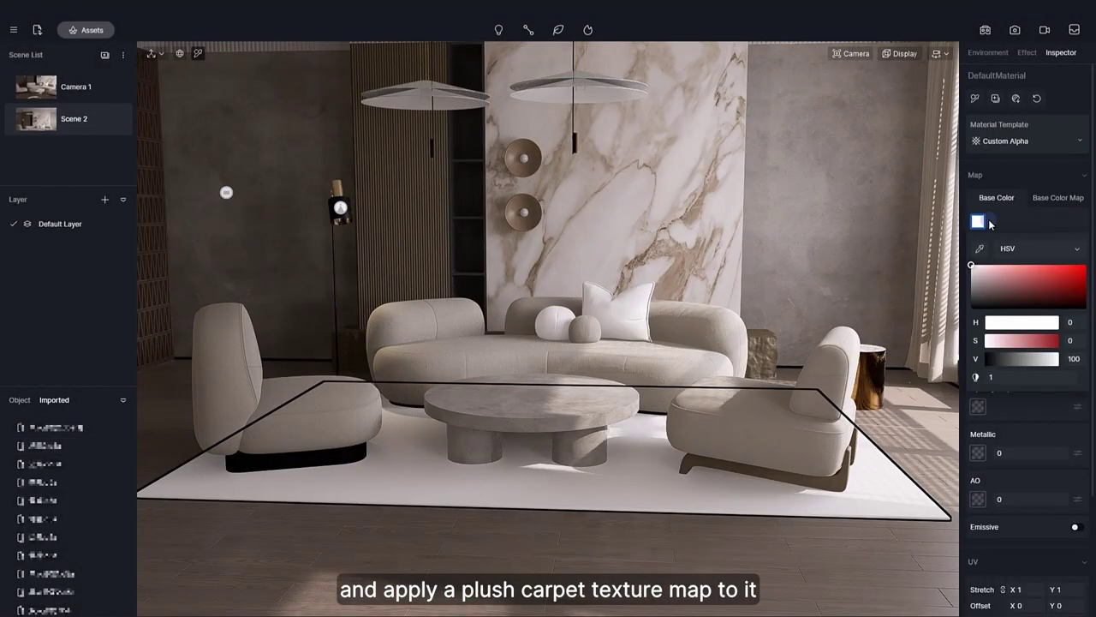
left_click(1057, 197)
left_click(977, 221)
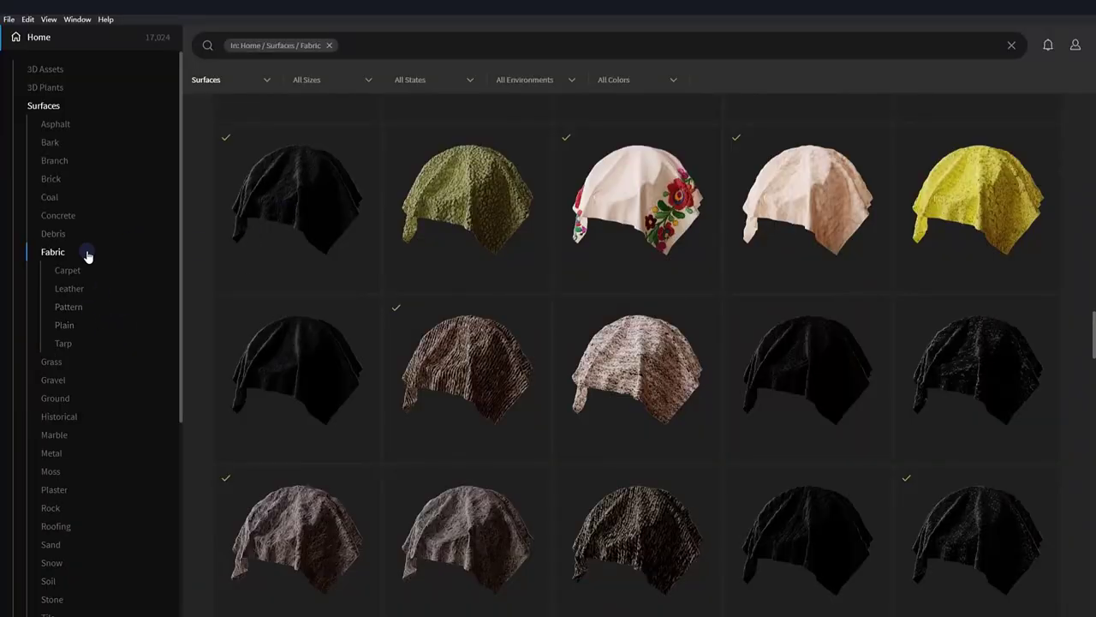
Choose the fabric Normal.jpg map from the Fabric surfaces for the carpet
scroll(591, 392, "down", 10)
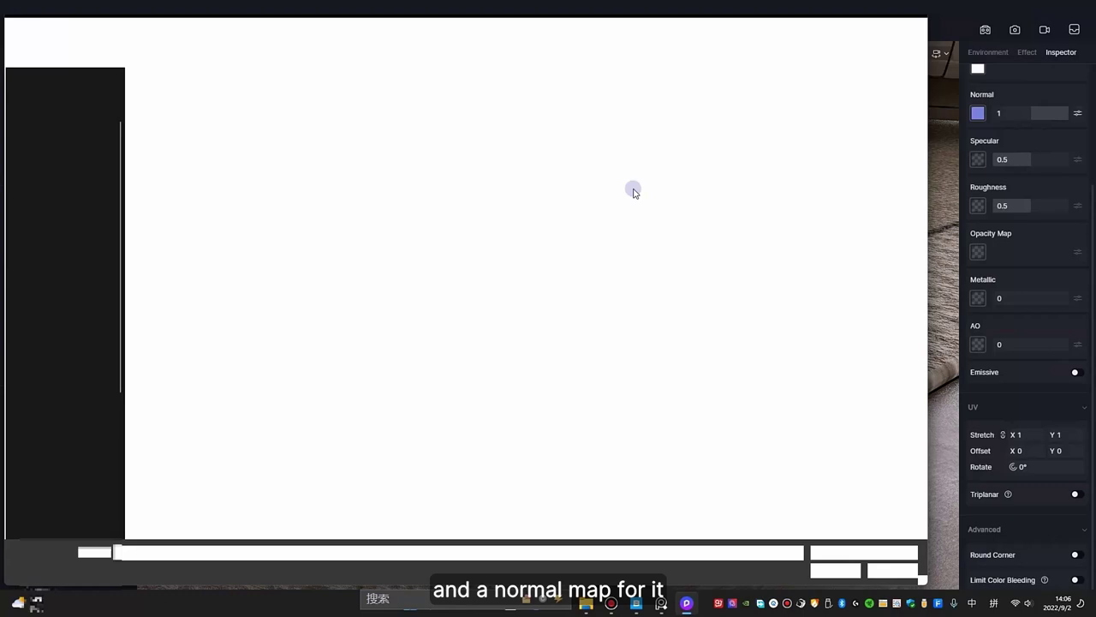
left_click(476, 105)
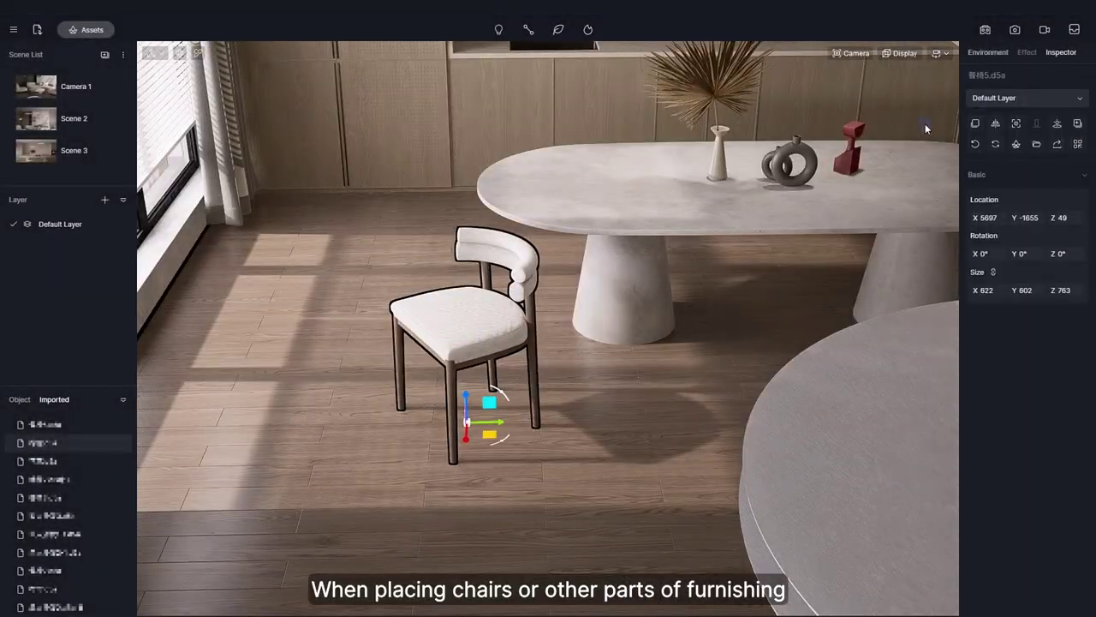
Switch the viewport to top view with wireframe display
left_click(936, 53)
left_click(893, 66)
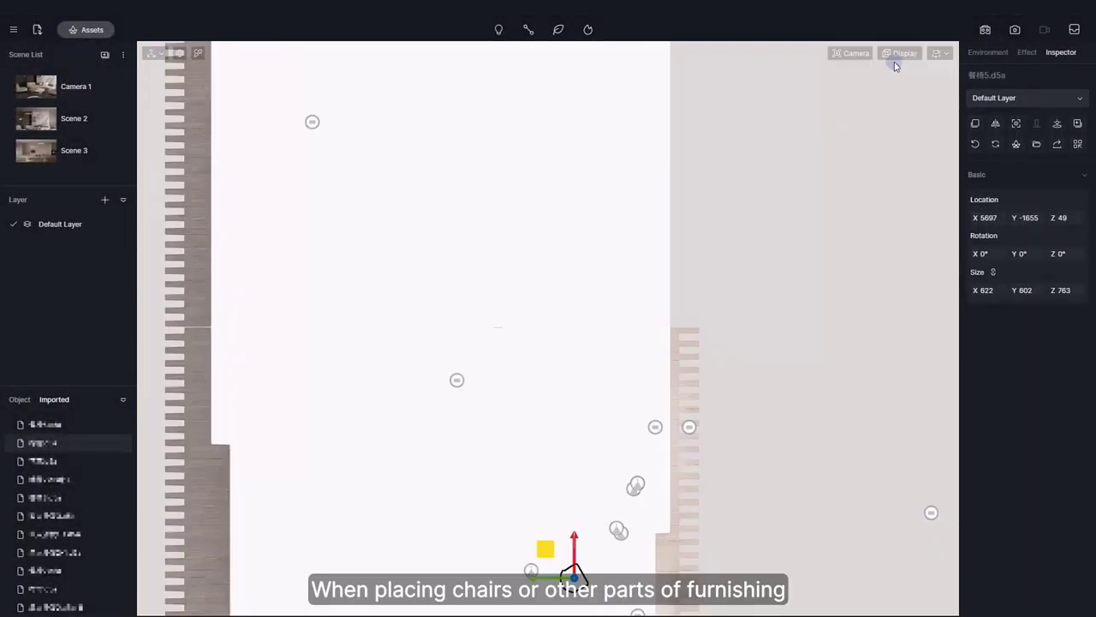
left_click(905, 53)
left_click(891, 127)
scroll(600, 416, "up", 5)
Rotate a chair about 30° and move it beside the oval table, then view Scene 3
left_click_drag(642, 395, 698, 445)
key("f")
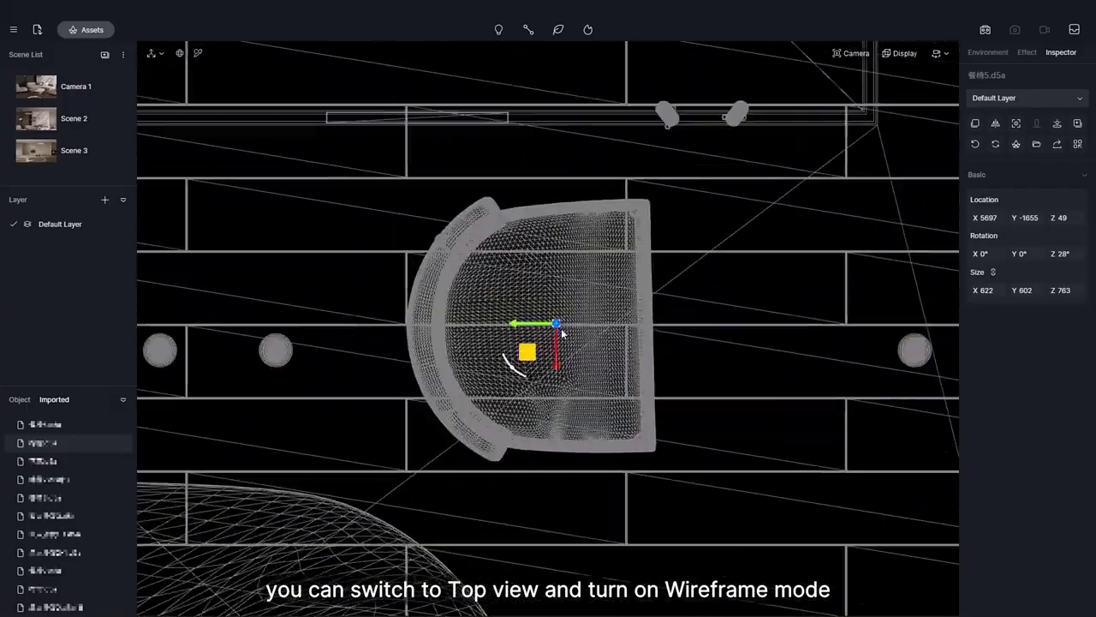
scroll(512, 369, "down", 3)
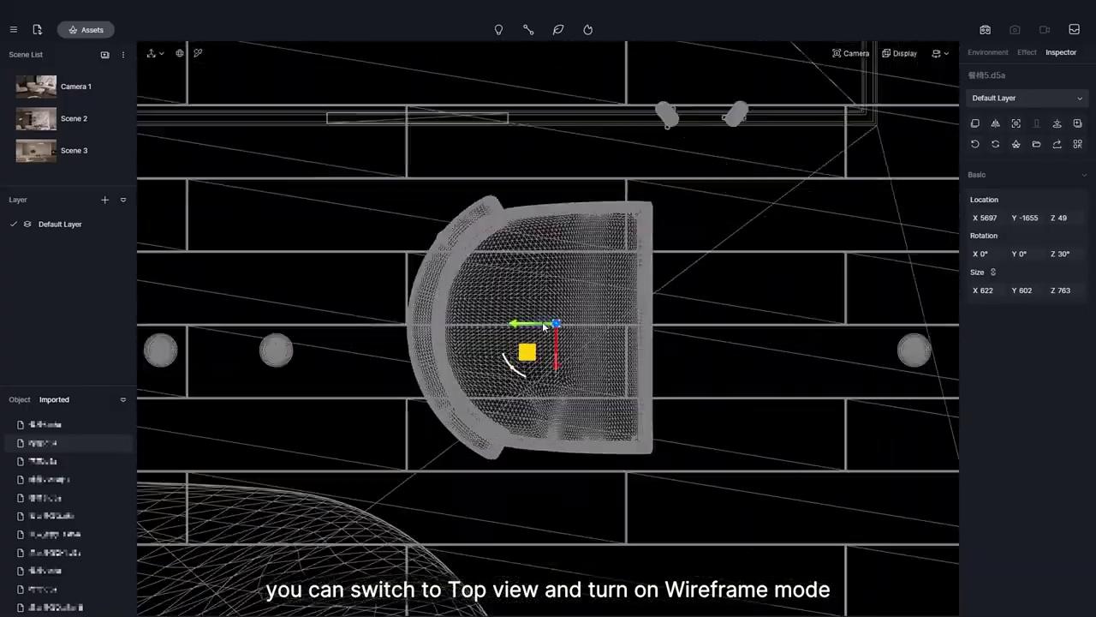
scroll(526, 343, "up", 8)
scroll(529, 358, "down", 8)
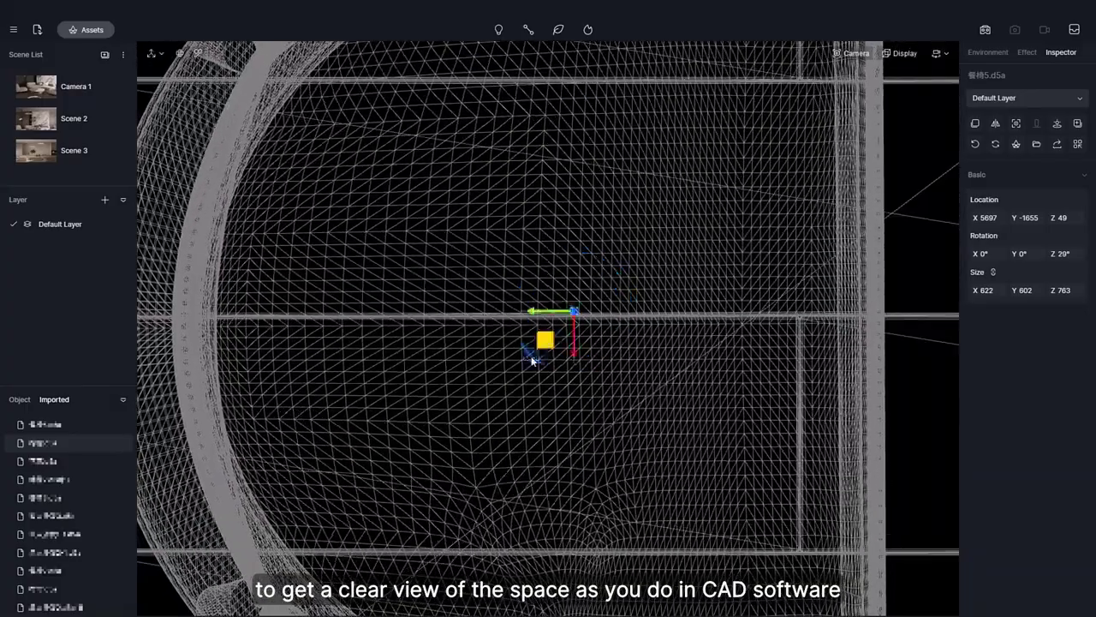
left_click_drag(733, 331, 540, 280)
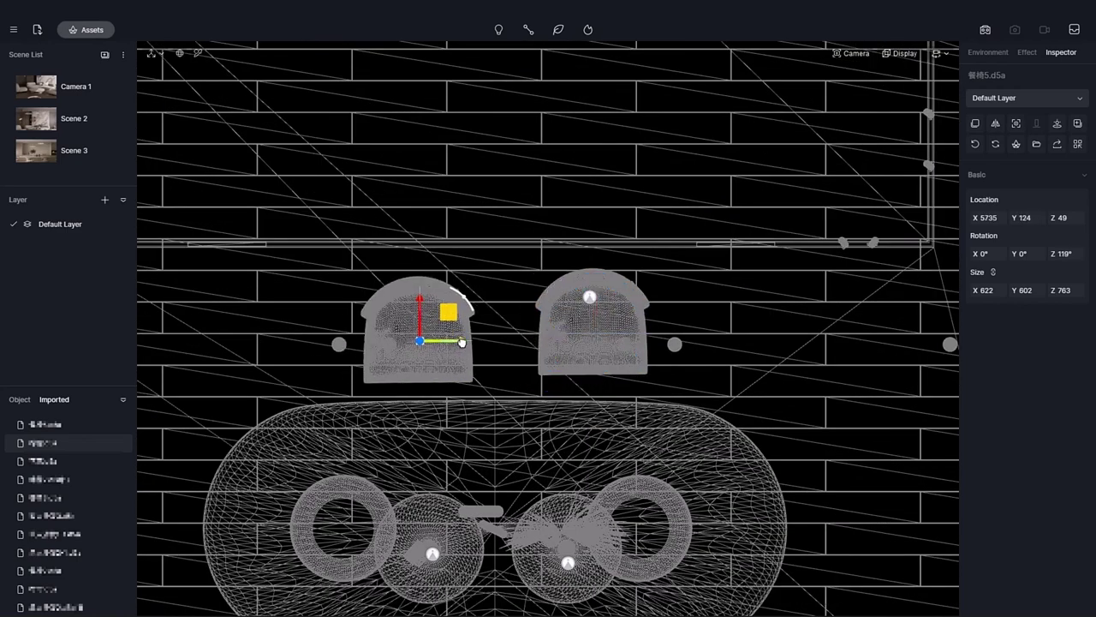
left_click(462, 341)
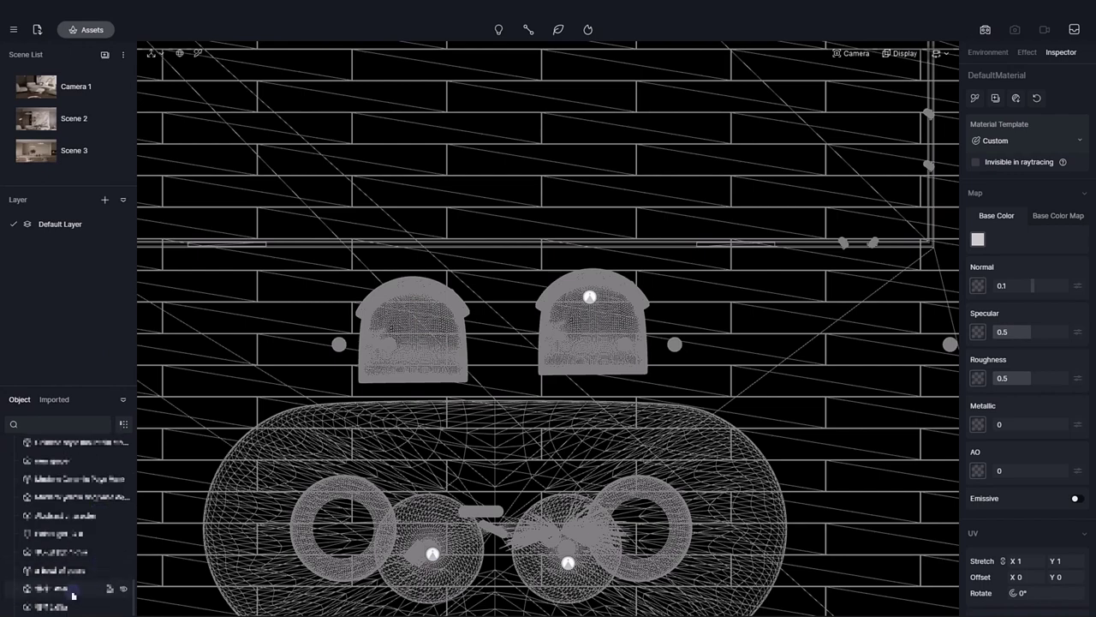
scroll(596, 314, "down", 3)
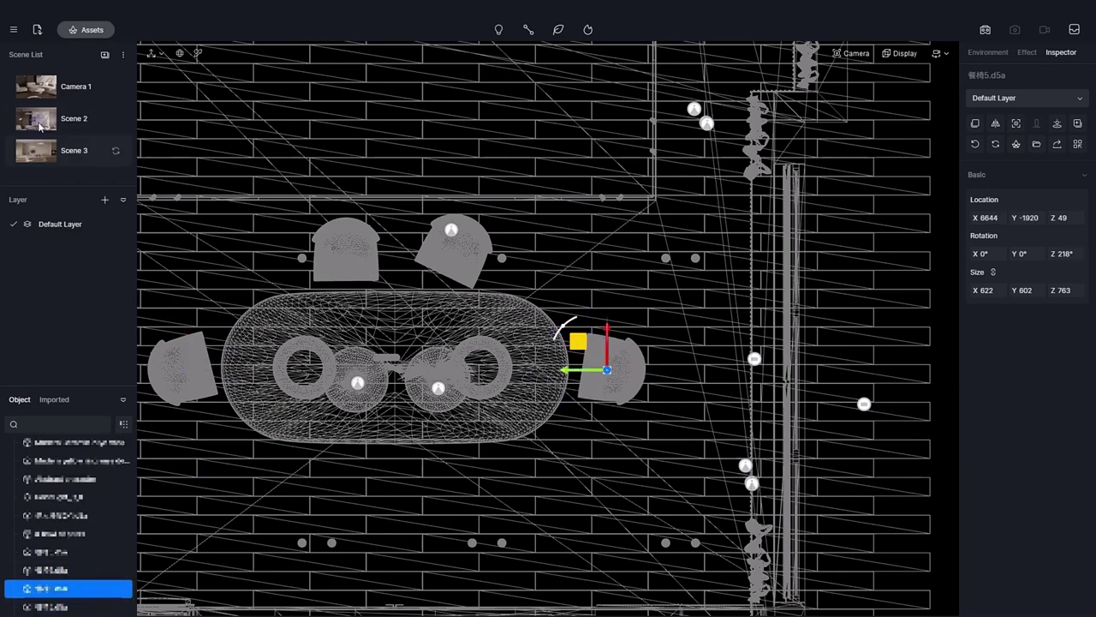
left_click(36, 152)
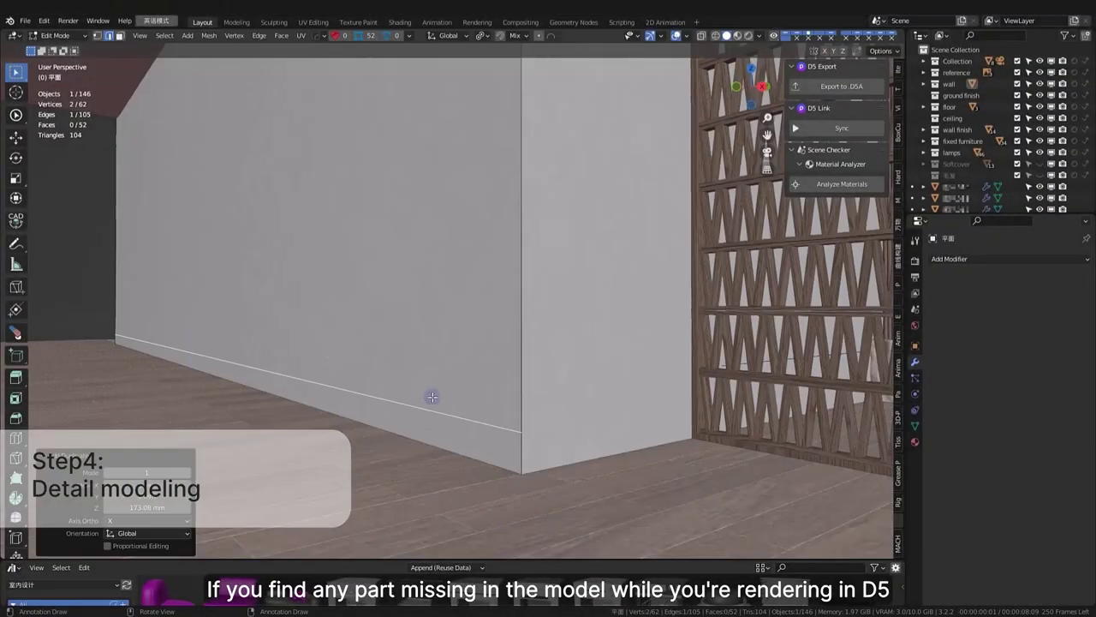
Extrude the wall-base edge into a skirting board strip that continues around the corner
scroll(503, 337, "up", 2)
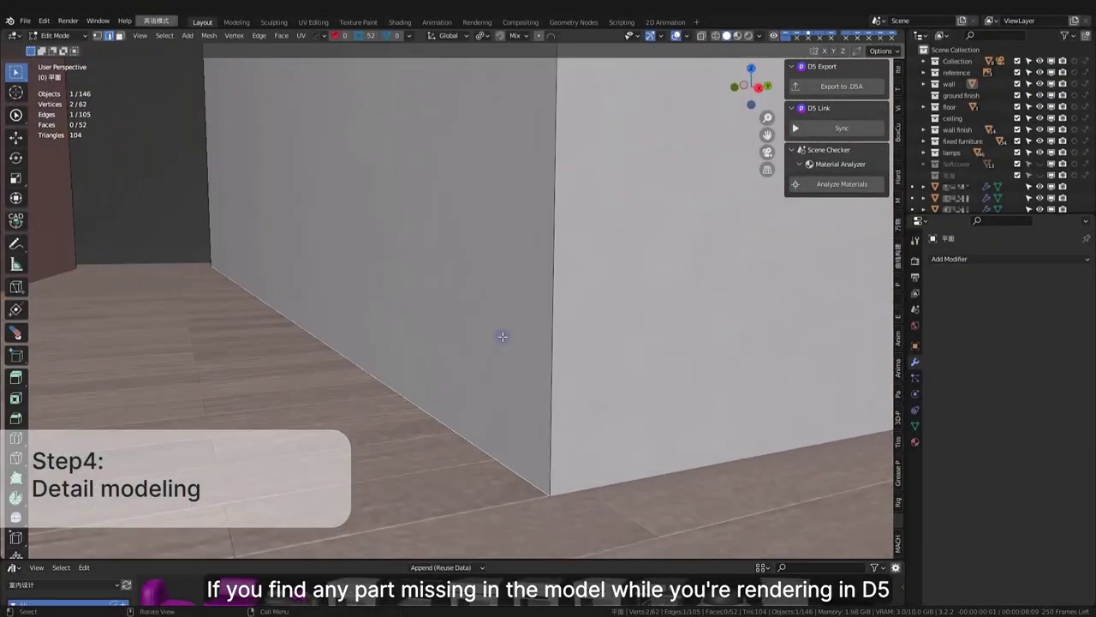
scroll(508, 472, "down", 1)
key("e")
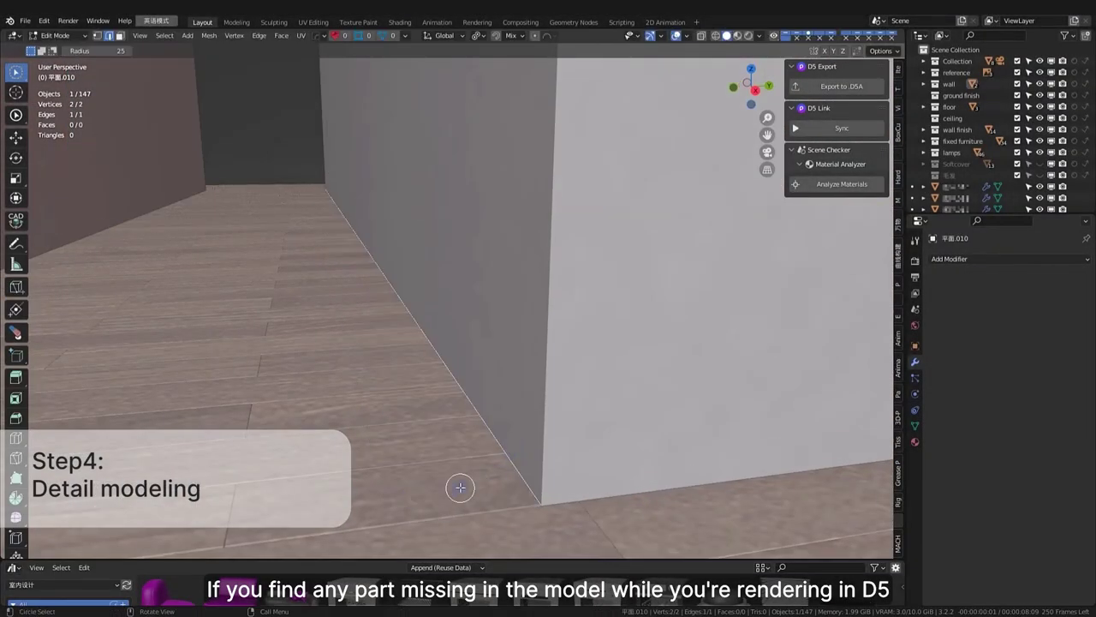
key("e")
left_click(463, 485)
key("alt+a")
left_click(503, 437)
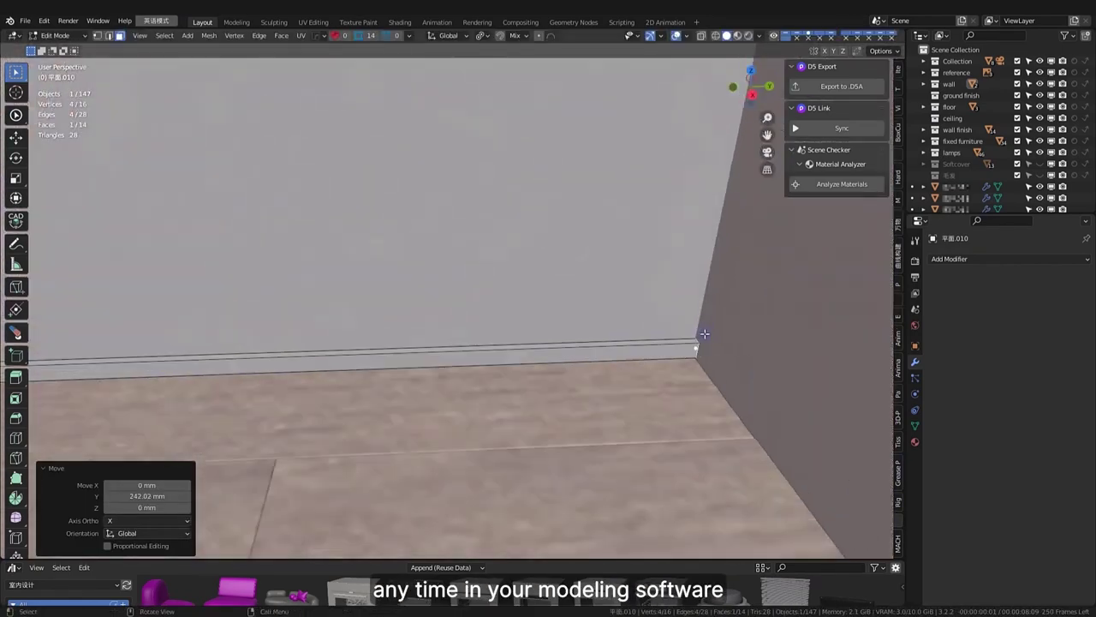
scroll(602, 374, "up", 2)
key("e")
left_click(660, 378)
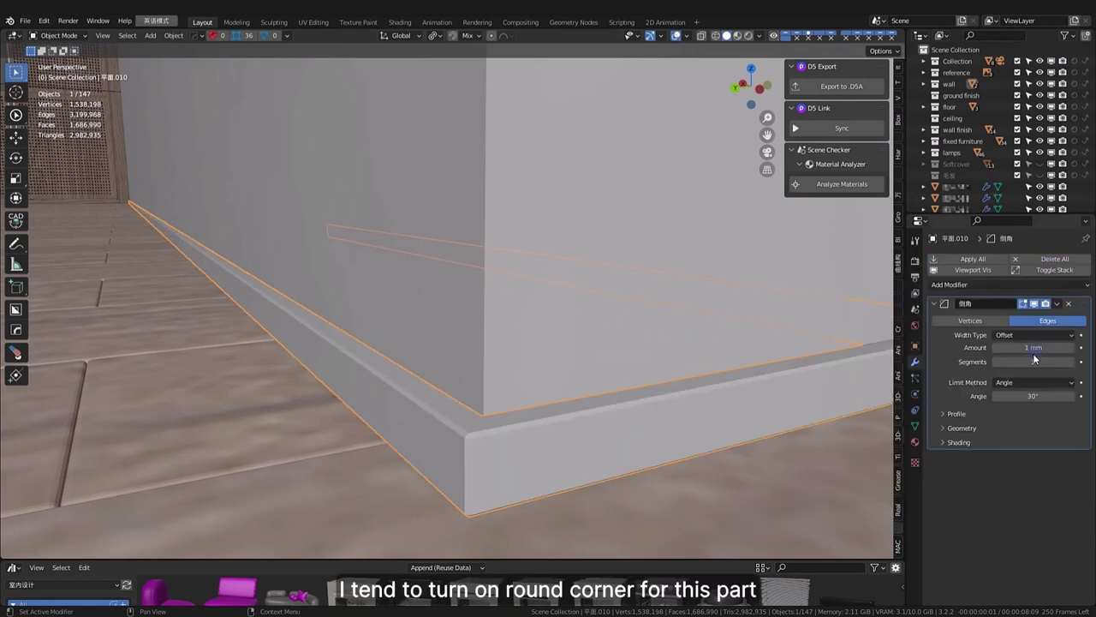
Give the Blender skirting board the Baseboard material, save the file, and start live sync to D5
right_click(524, 347)
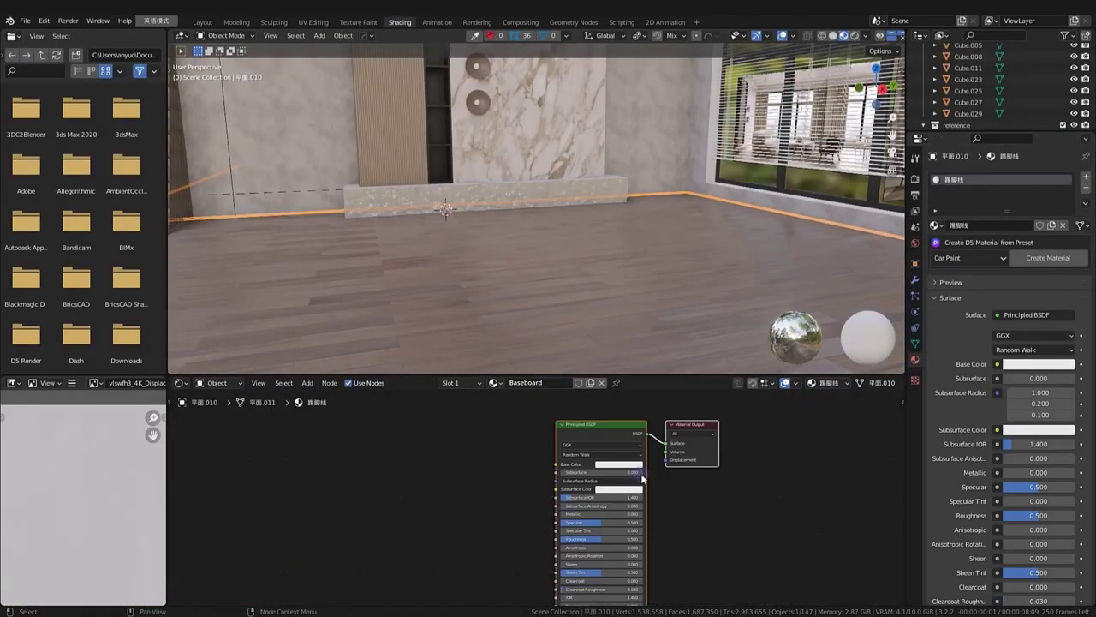
scroll(639, 189, "up", 3)
key("ctrl+s")
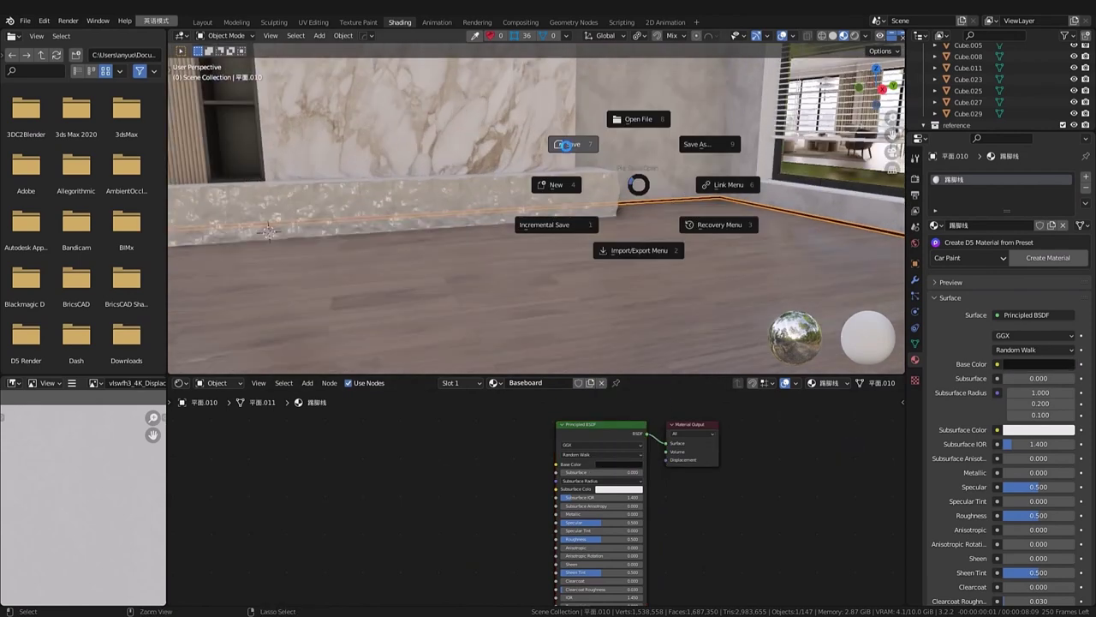
left_click(201, 21)
left_click(202, 22)
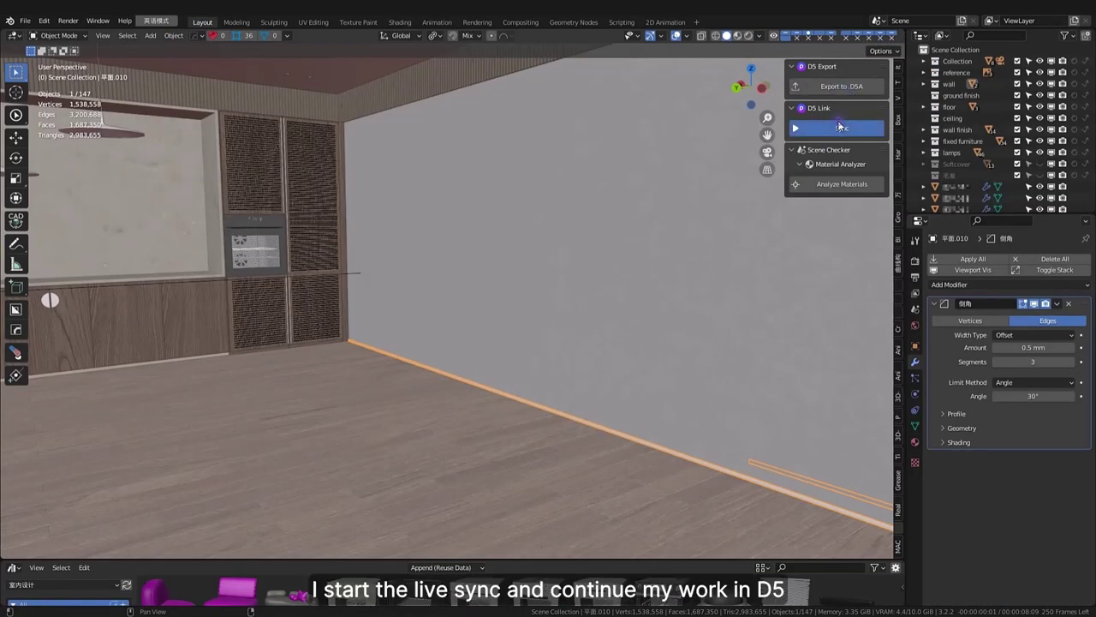
left_click(821, 212)
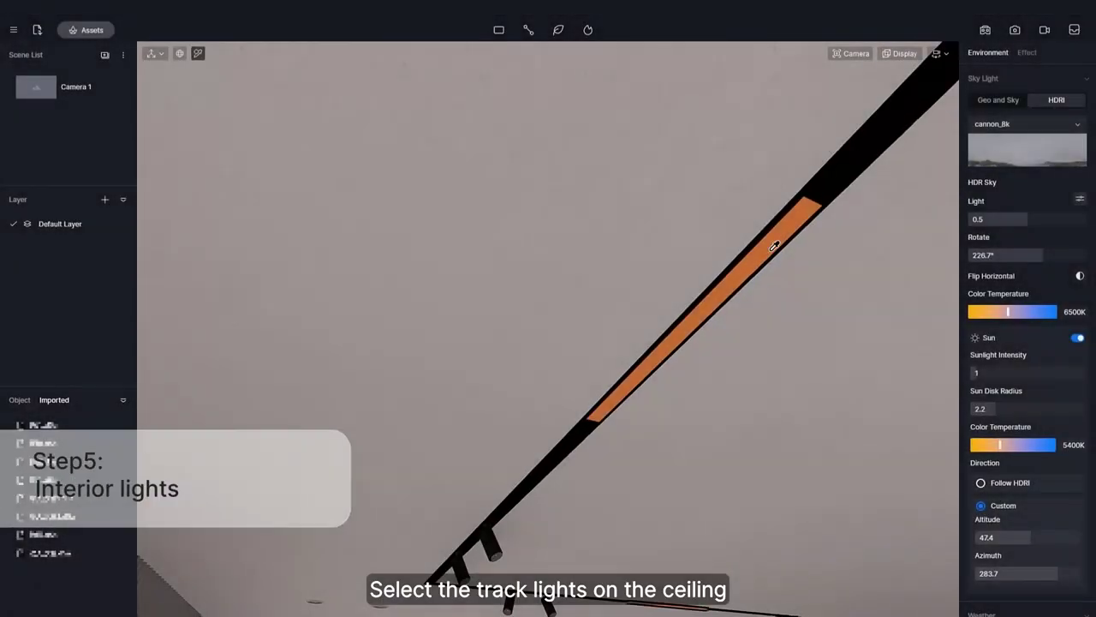
Make the ceiling track light's strip material emissive at intensity 7.5, then pick the fixture lens material
left_click(776, 242)
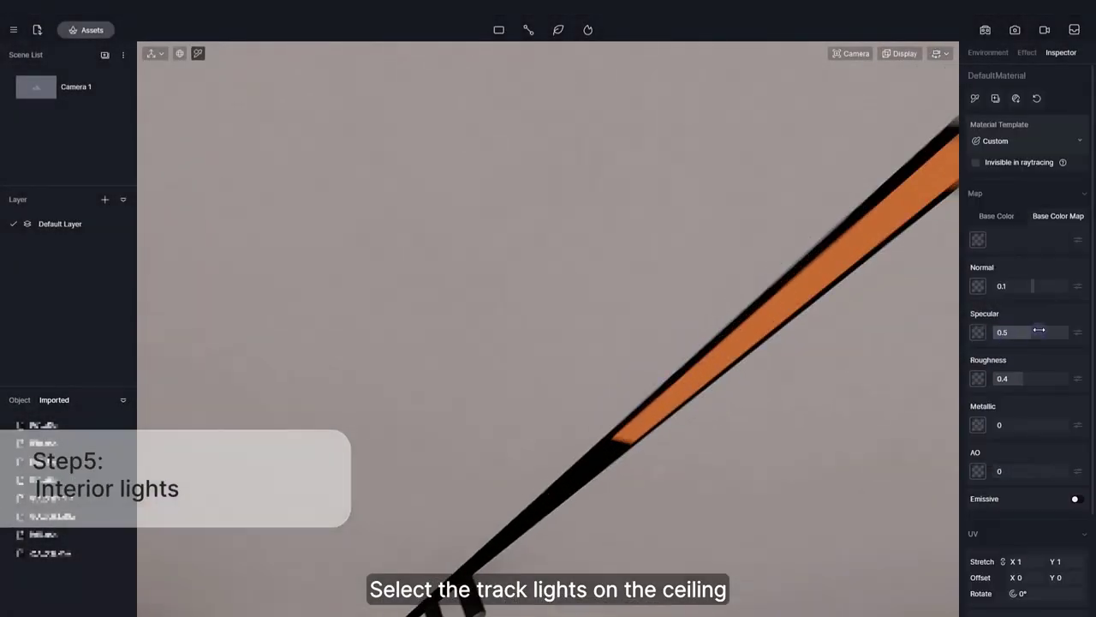
left_click(1076, 498)
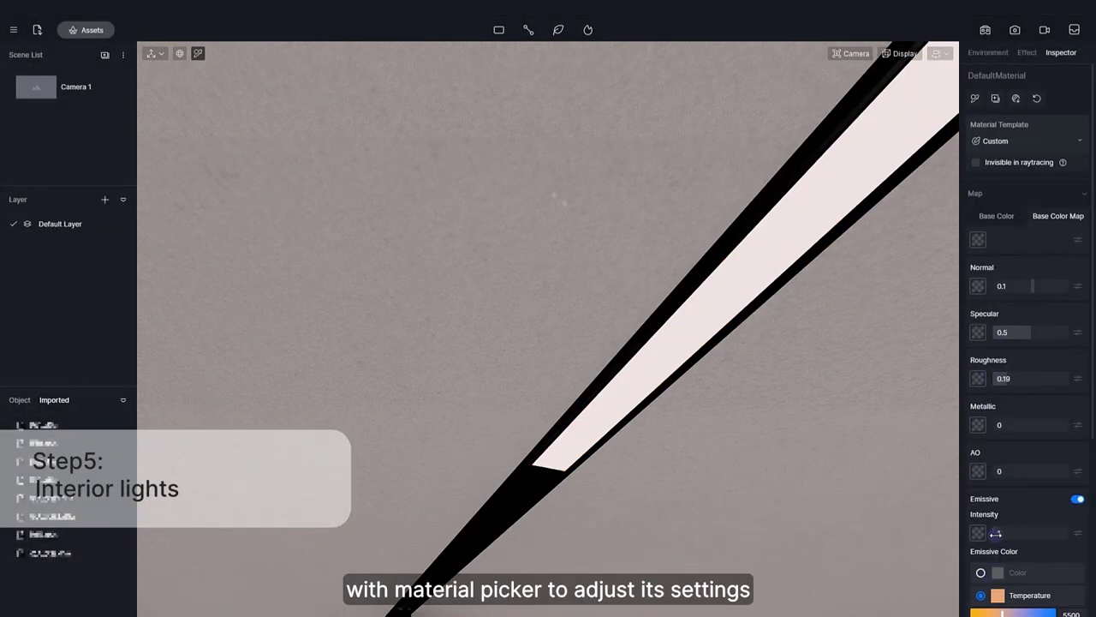
left_click_drag(995, 534, 1019, 533)
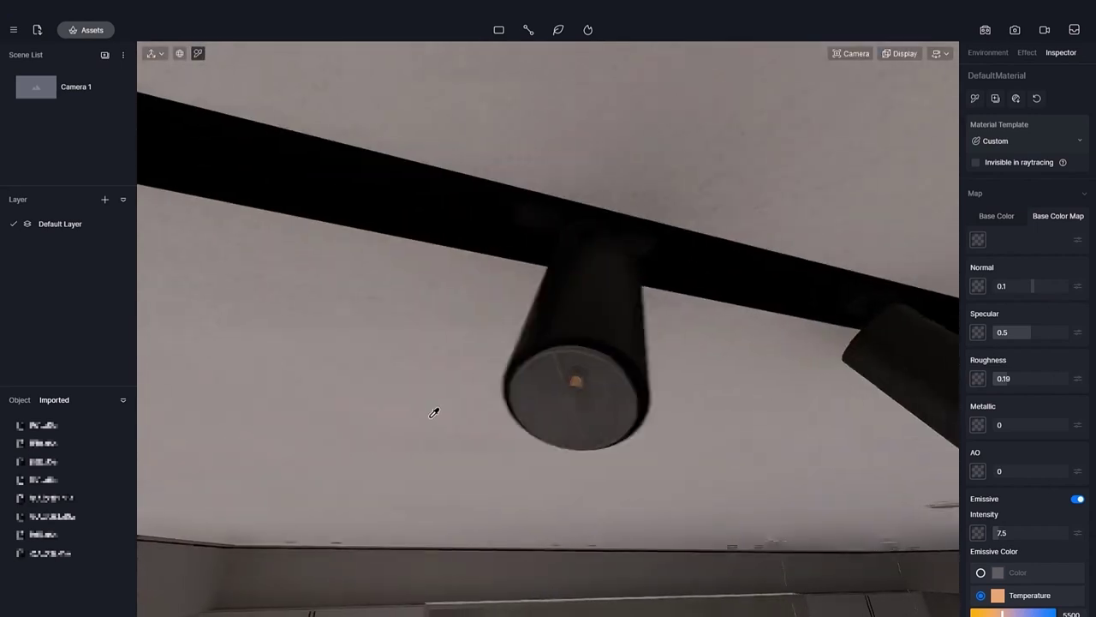
left_click(590, 381)
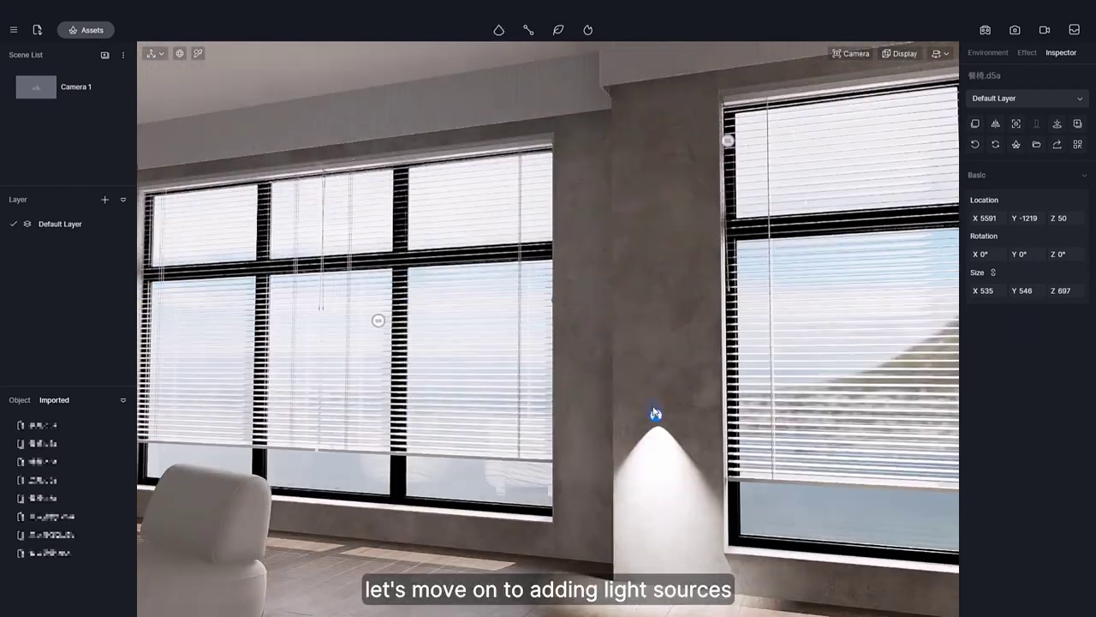
Place a downward-pointing spotlight high in the room with an 80° cone angle
left_click(655, 414)
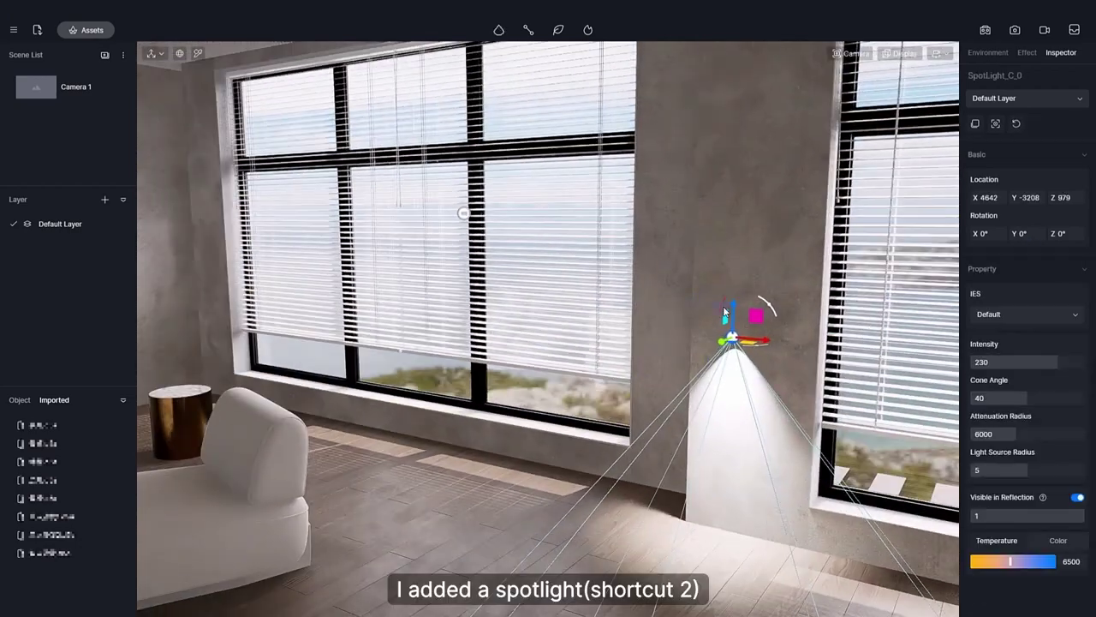
left_click_drag(723, 305, 748, 285)
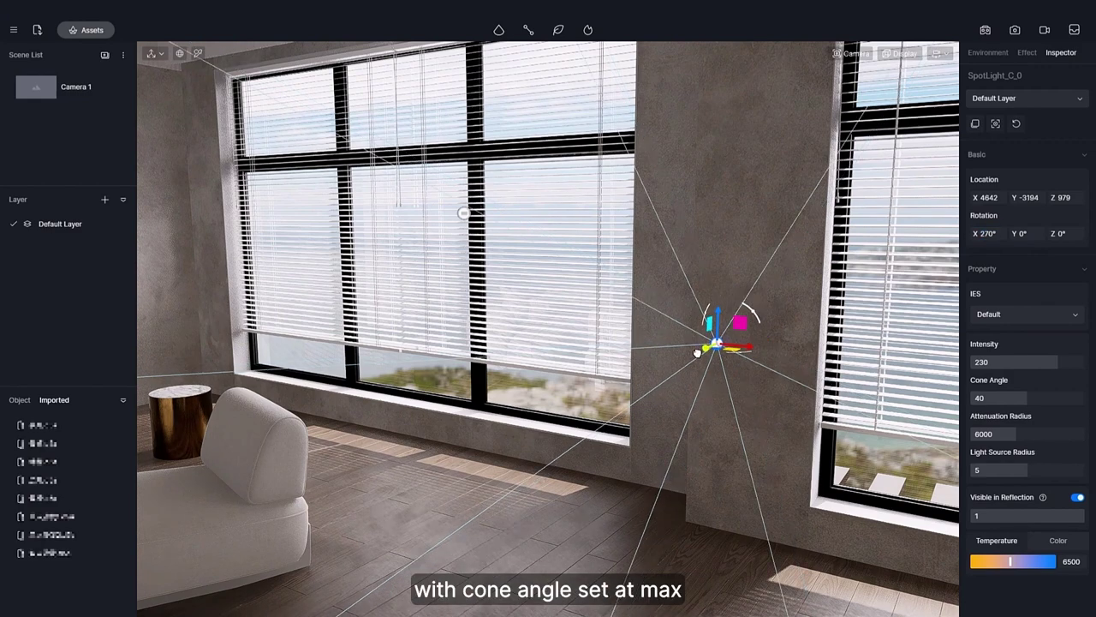
left_click_drag(680, 323, 680, 274)
left_click_drag(1026, 397, 1090, 399)
left_click_drag(711, 317, 732, 360)
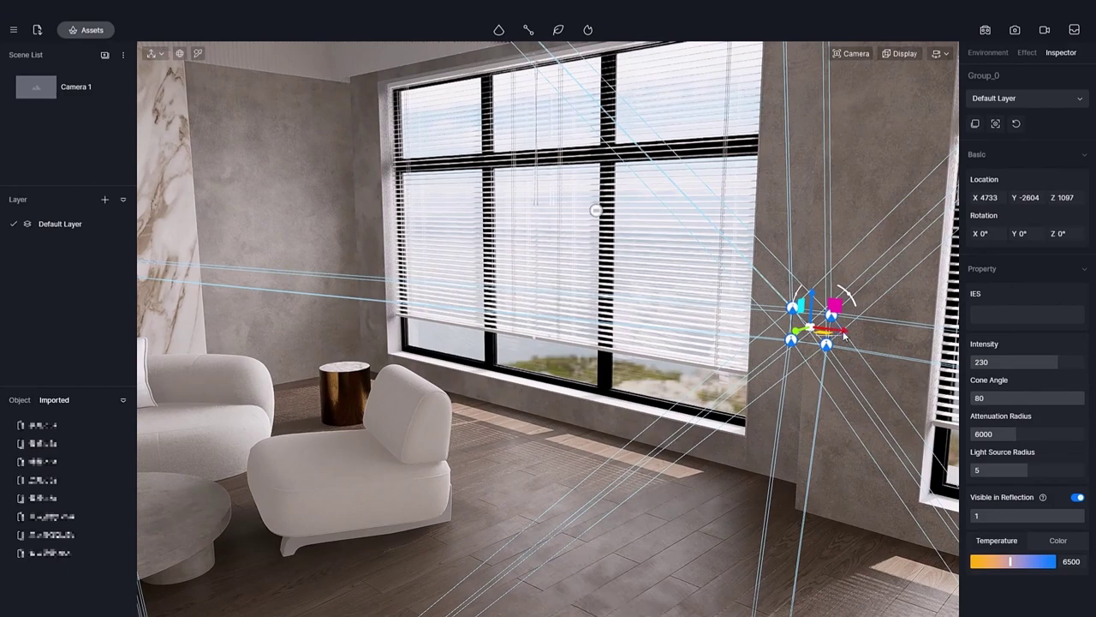
Move the light group to the window, rotate it to 34°, set attenuation radius 8000000, and lower intensity
left_click_drag(835, 319, 643, 288)
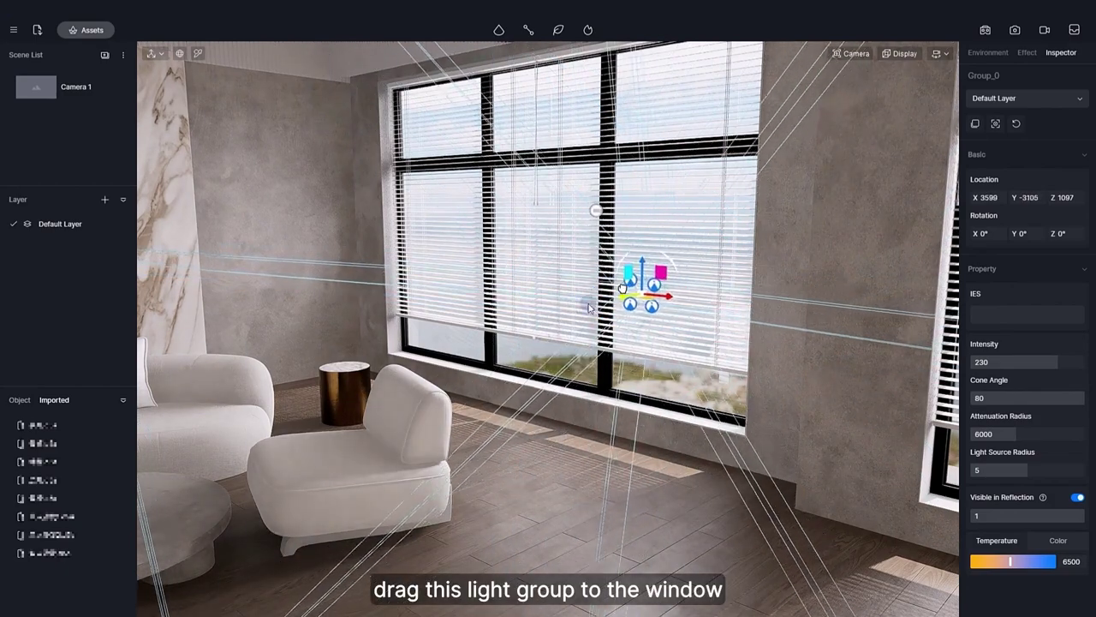
right_click_drag(643, 289, 751, 351)
left_click_drag(751, 351, 771, 338)
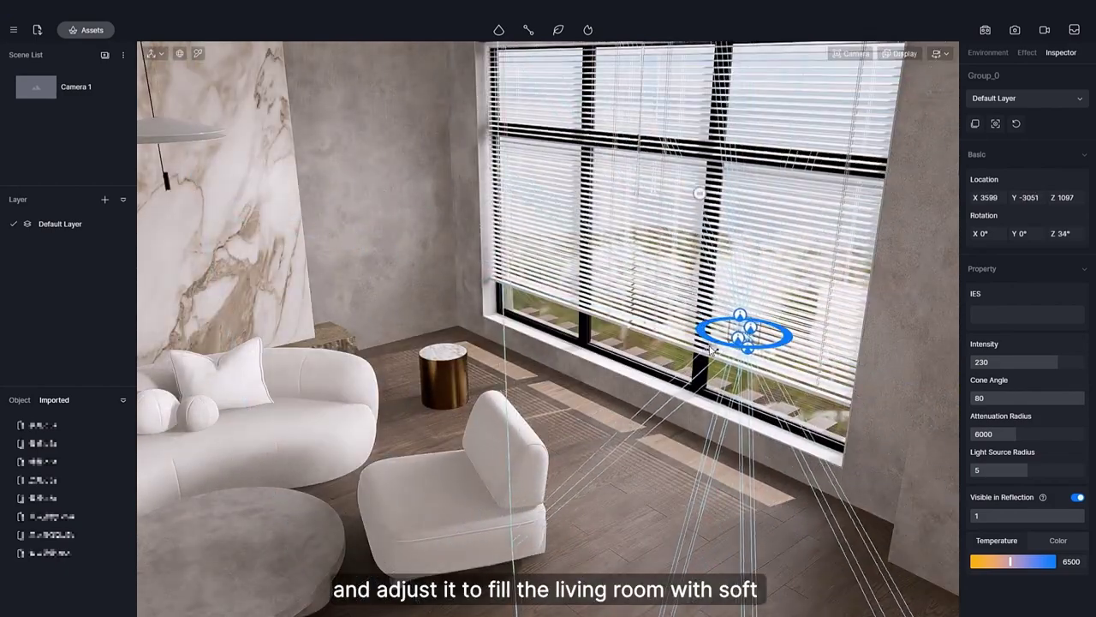
right_click_drag(771, 339, 871, 282)
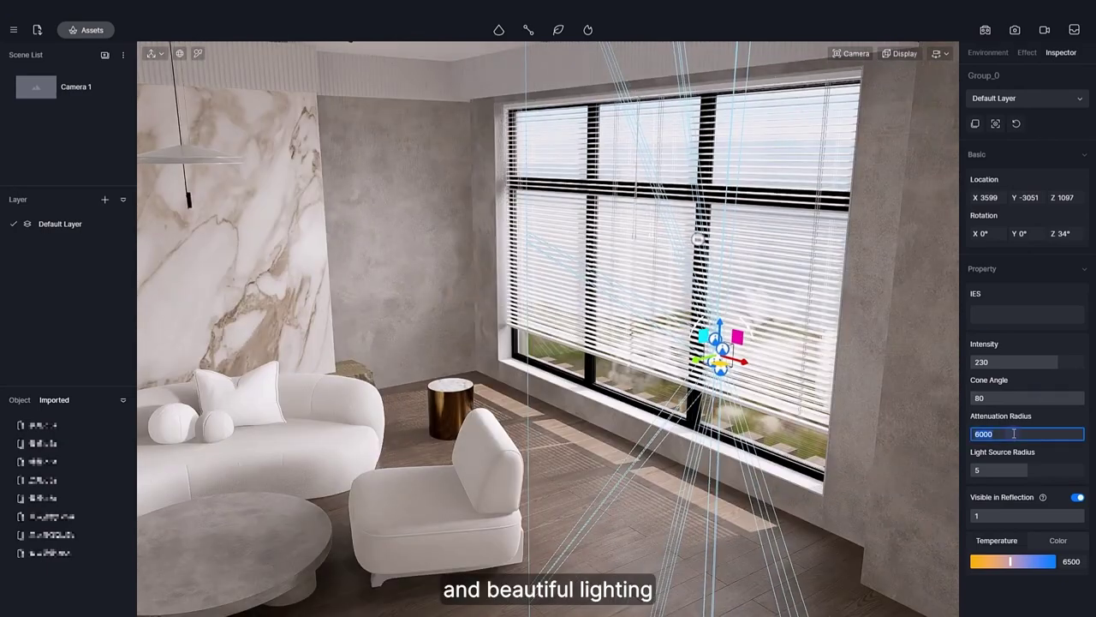
left_click(1015, 433)
type("8000000")
key("Return")
right_click_drag(556, 445, 599, 360)
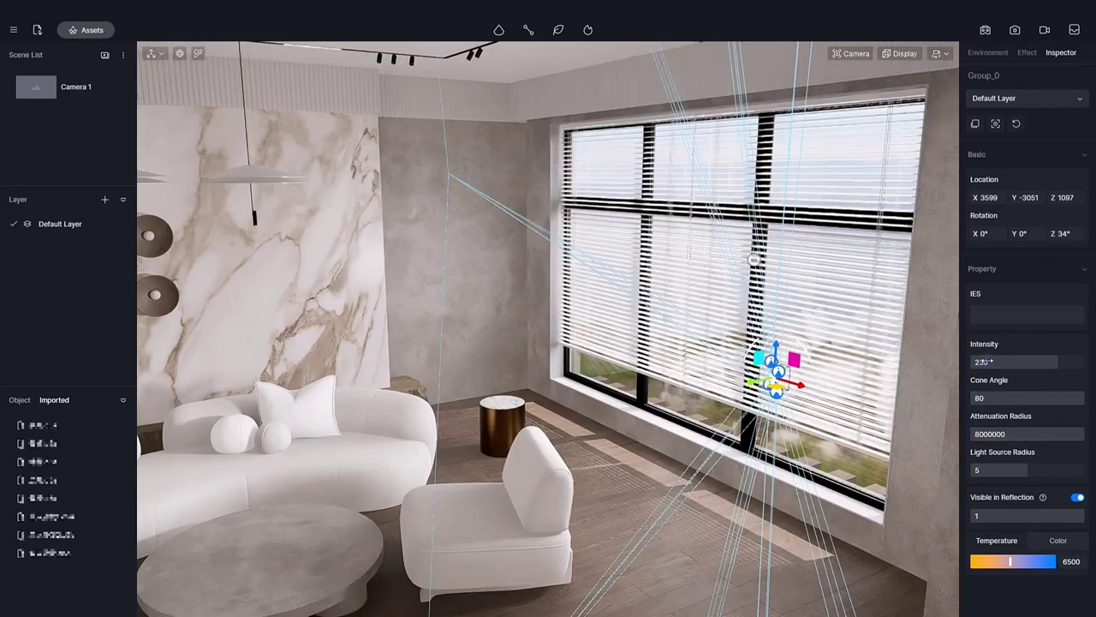
Move the light group to the right window and aim it into the kitchen
right_click_drag(604, 310, 717, 321)
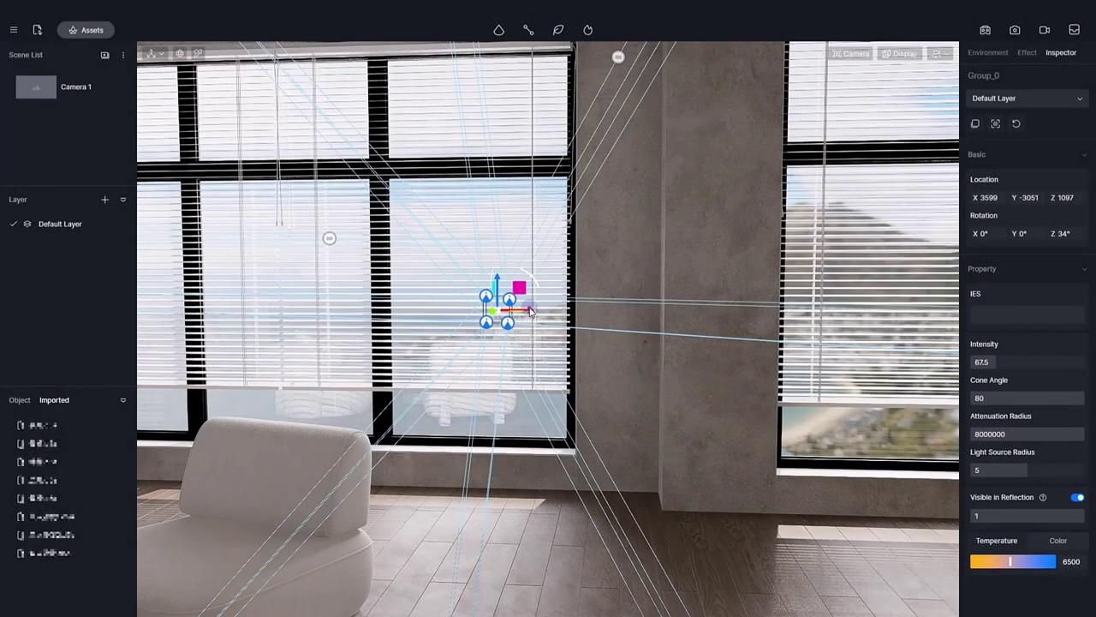
left_click_drag(587, 315, 882, 319)
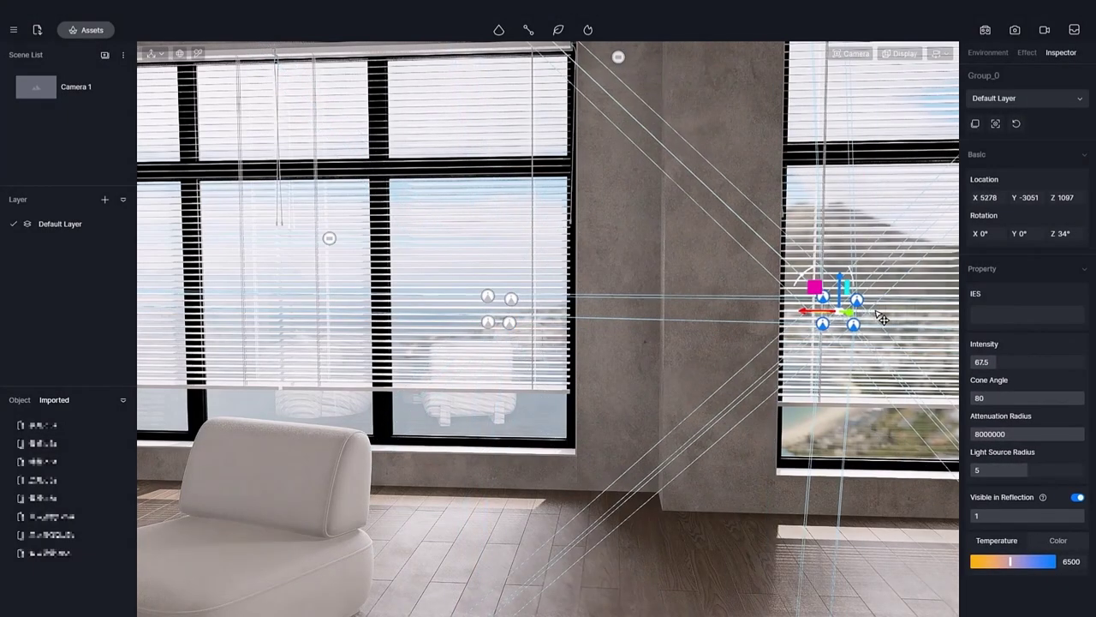
right_click_drag(882, 318, 70, 497)
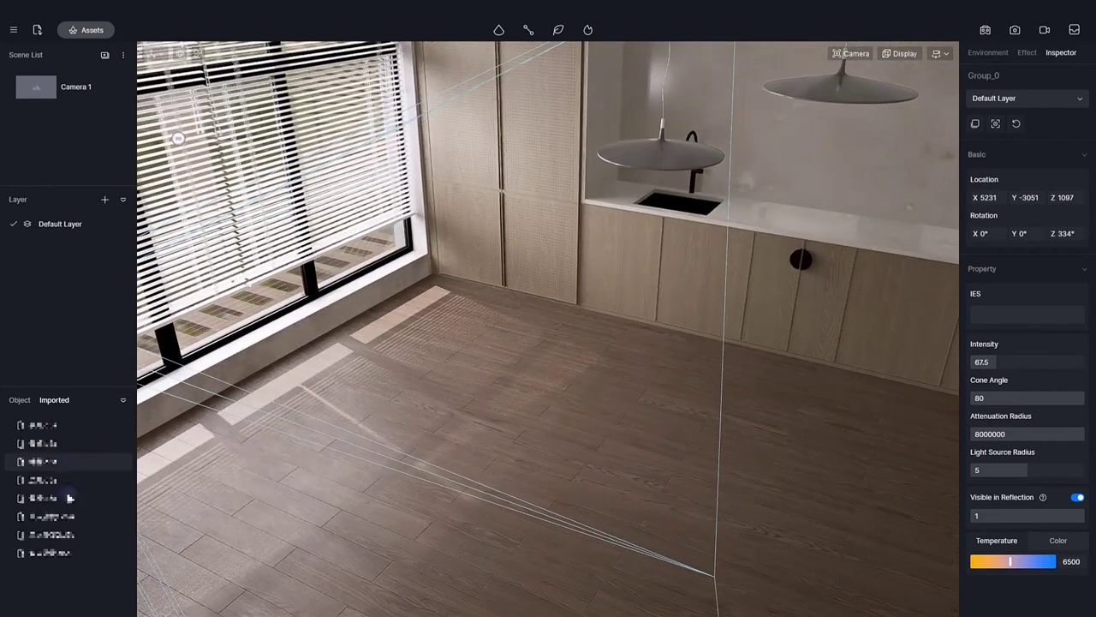
left_click(123, 534)
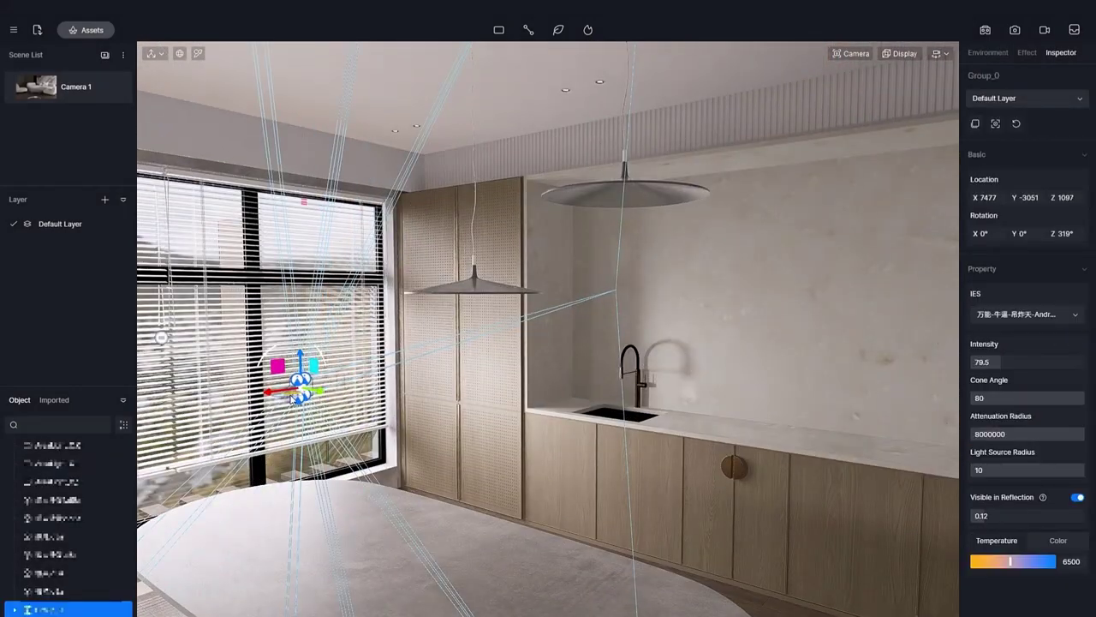
left_click_drag(294, 399, 276, 393)
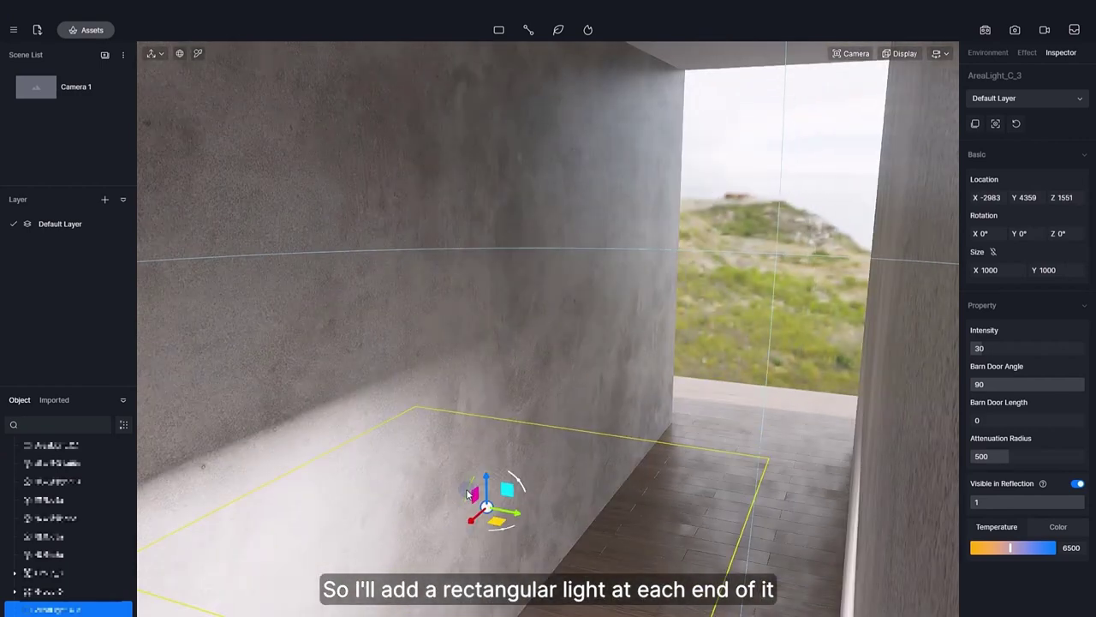
Stand the area light upright at the corridor opening and stretch it taller
left_click_drag(513, 480, 507, 439)
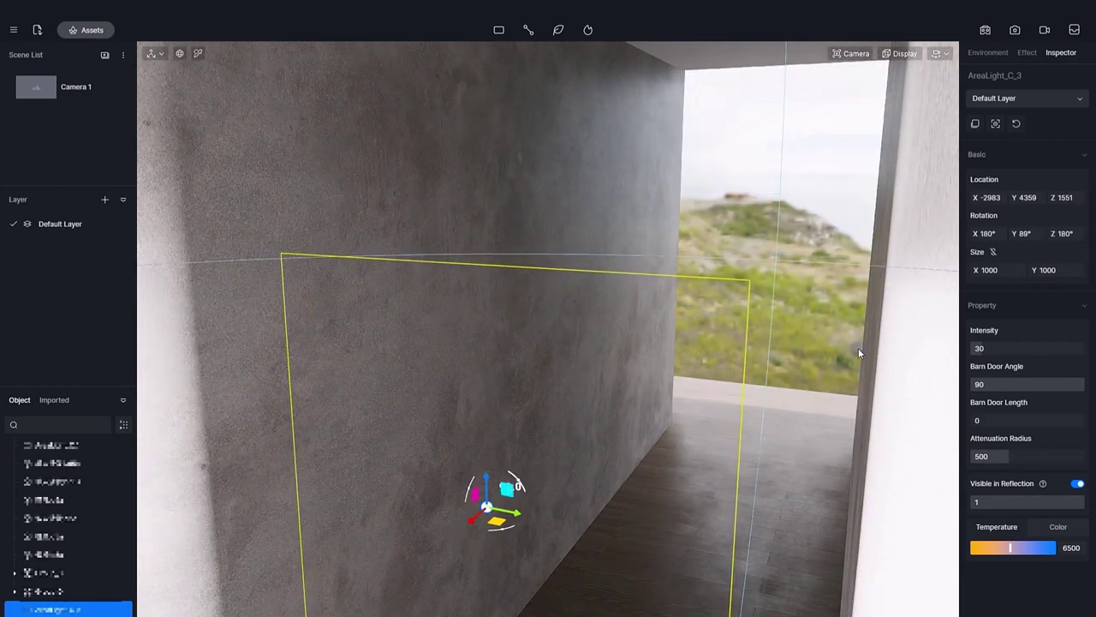
left_click_drag(454, 502, 781, 283)
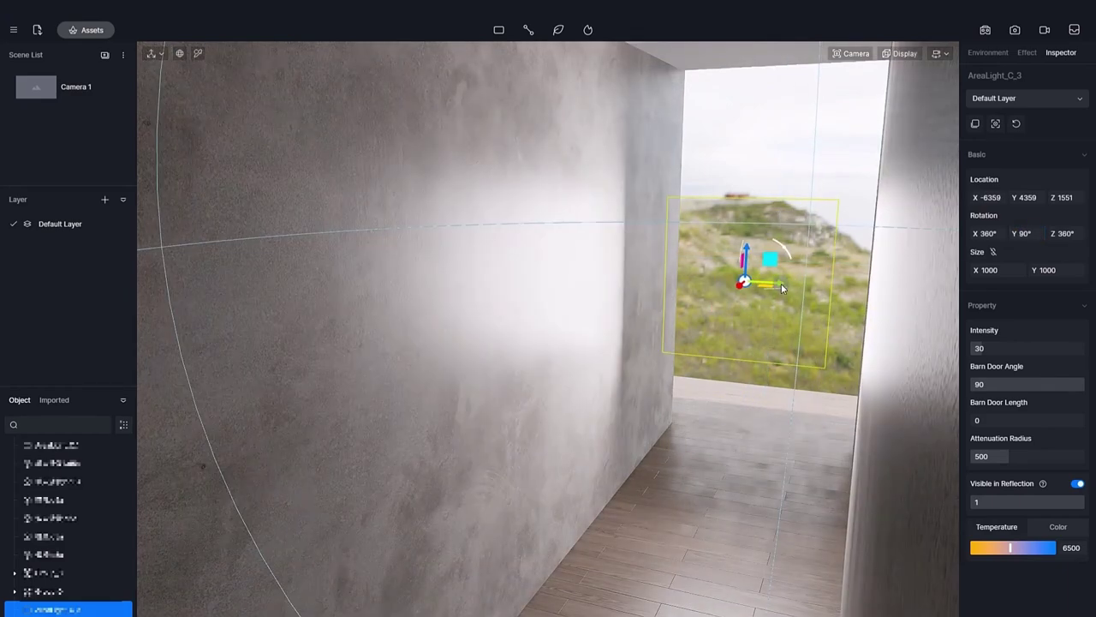
left_click_drag(769, 202, 753, 106)
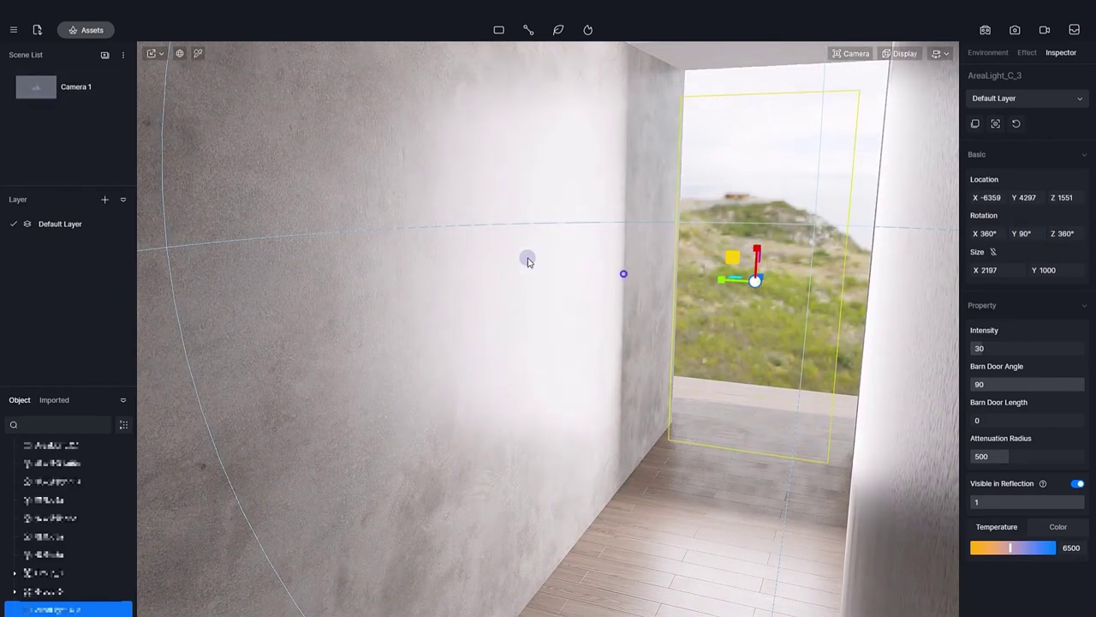
Brighten the area light to 25.5 and move it to the corridor's other end
scroll(528, 261, "up", 6)
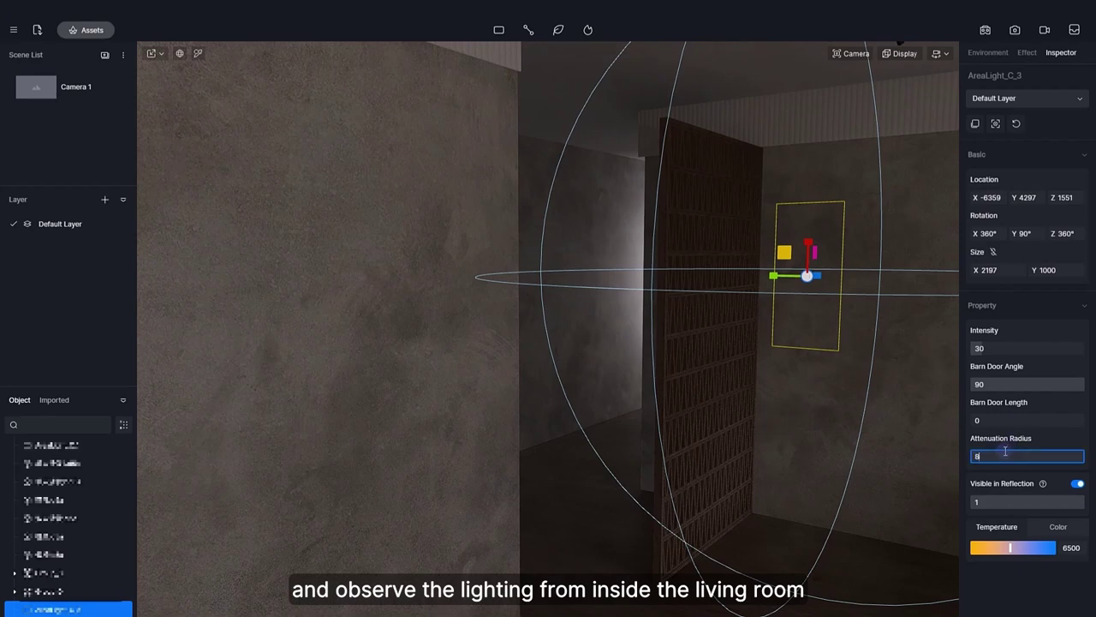
scroll(600, 327, "up", 4)
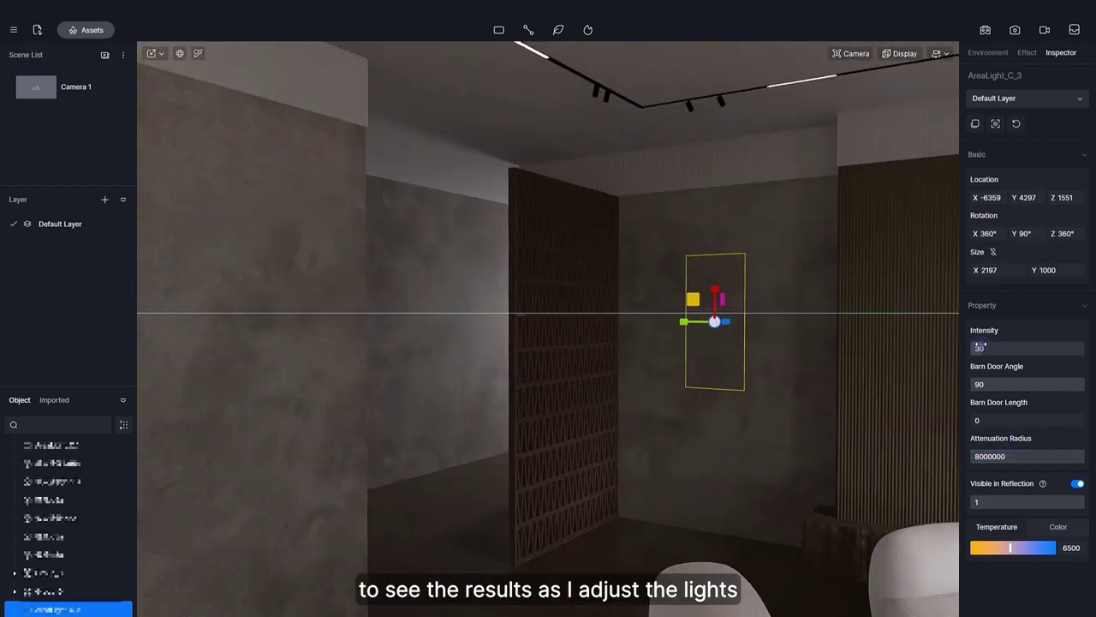
left_click_drag(976, 342, 986, 342)
scroll(686, 385, "up", 5)
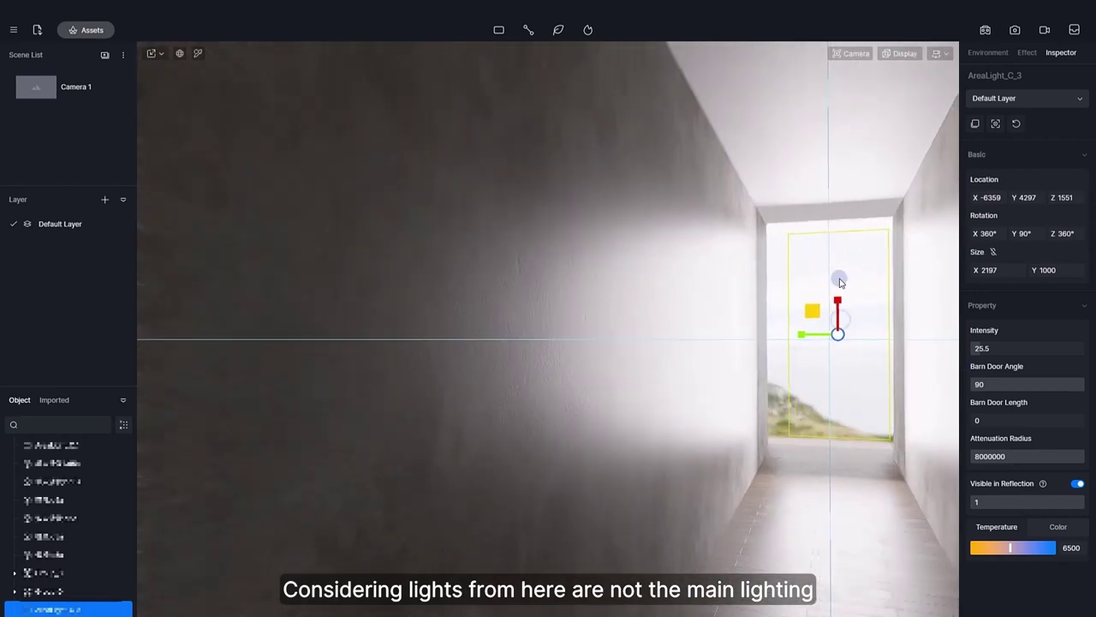
scroll(644, 331, "down", 5)
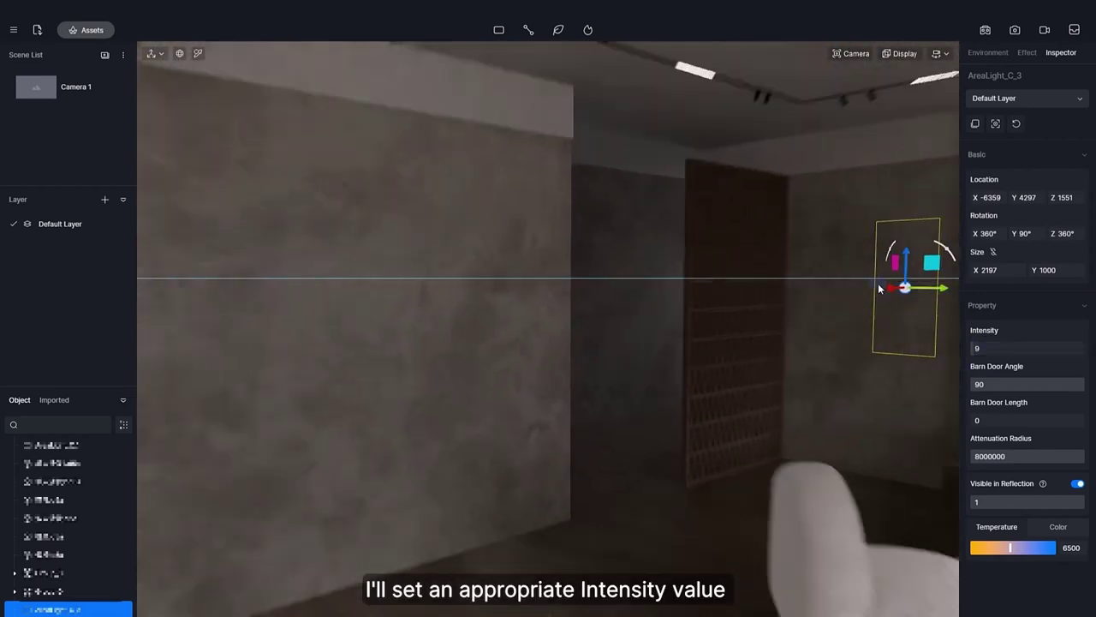
left_click_drag(827, 318, 582, 380)
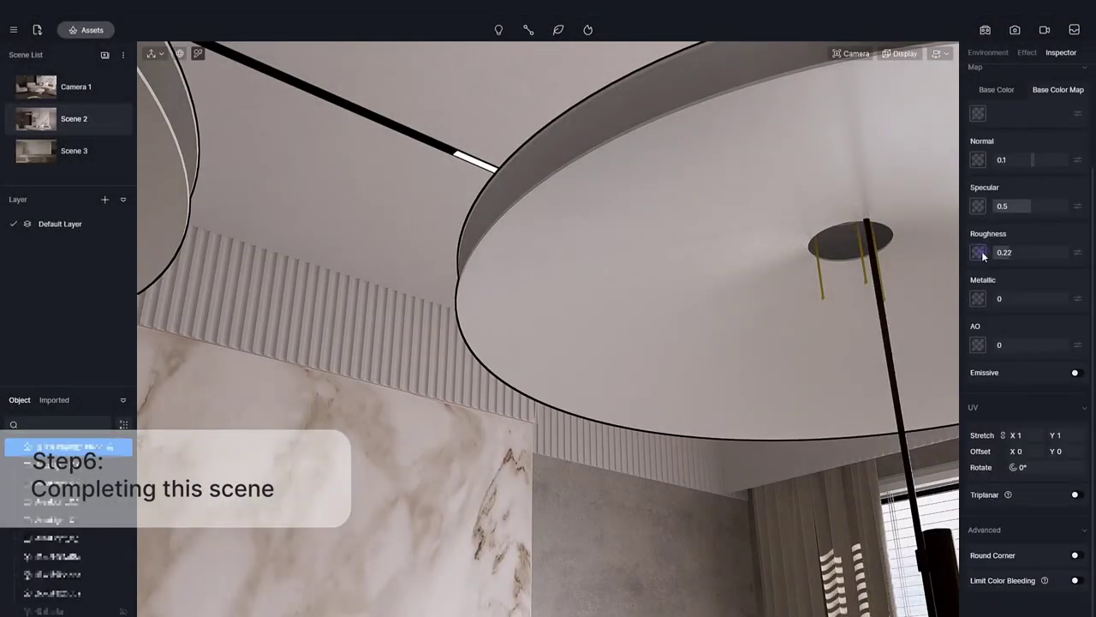
Add a roughness texture map to the pendant material and tile it 20 times
left_click(978, 252)
left_click(1076, 252)
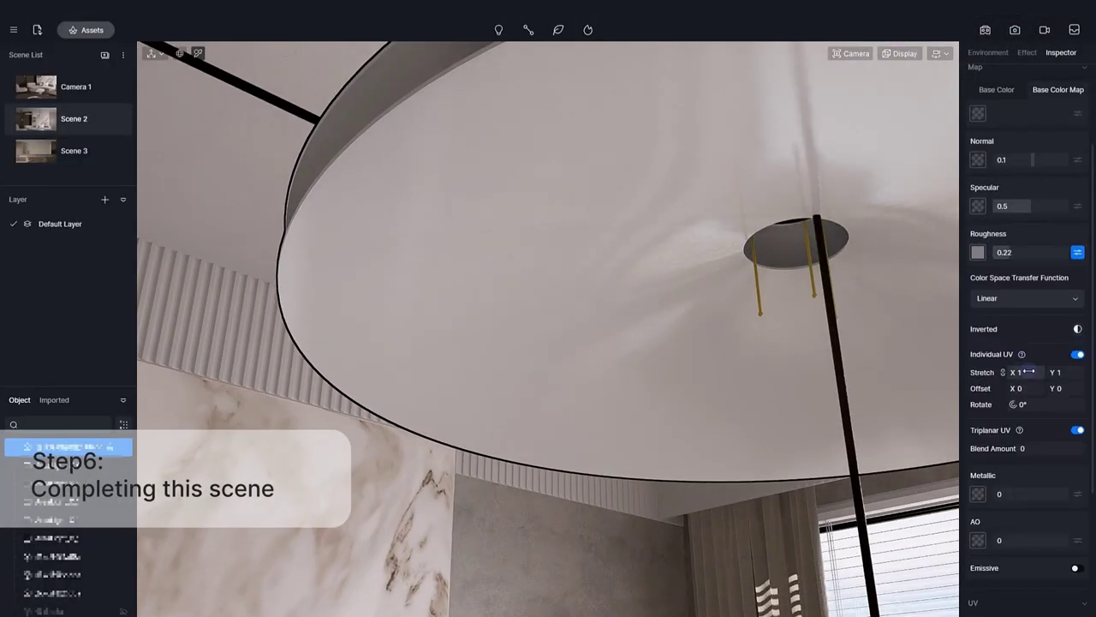
left_click_drag(1028, 372, 1030, 371)
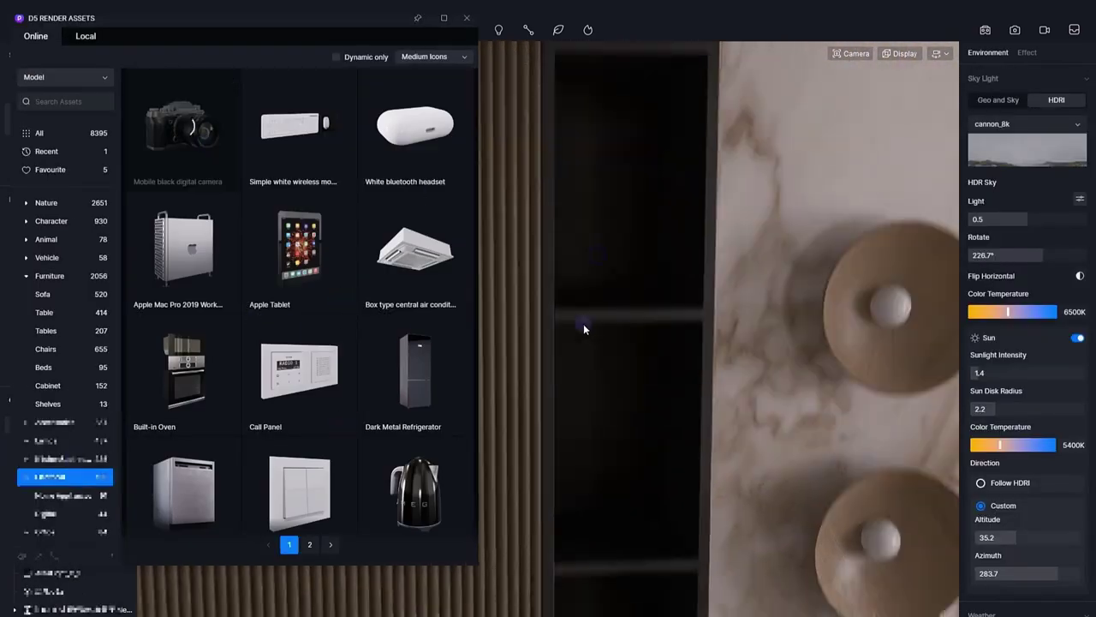
Add the digital camera model, a bonsai on the coffee table, and the Chocolate Snacks model
left_click(181, 134)
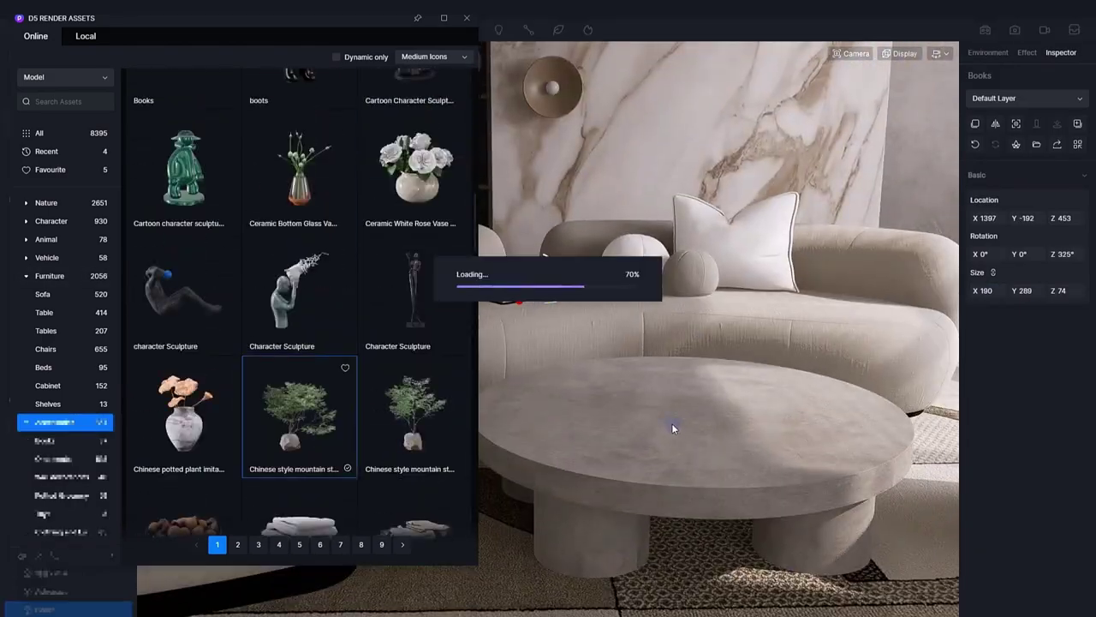
left_click(608, 424)
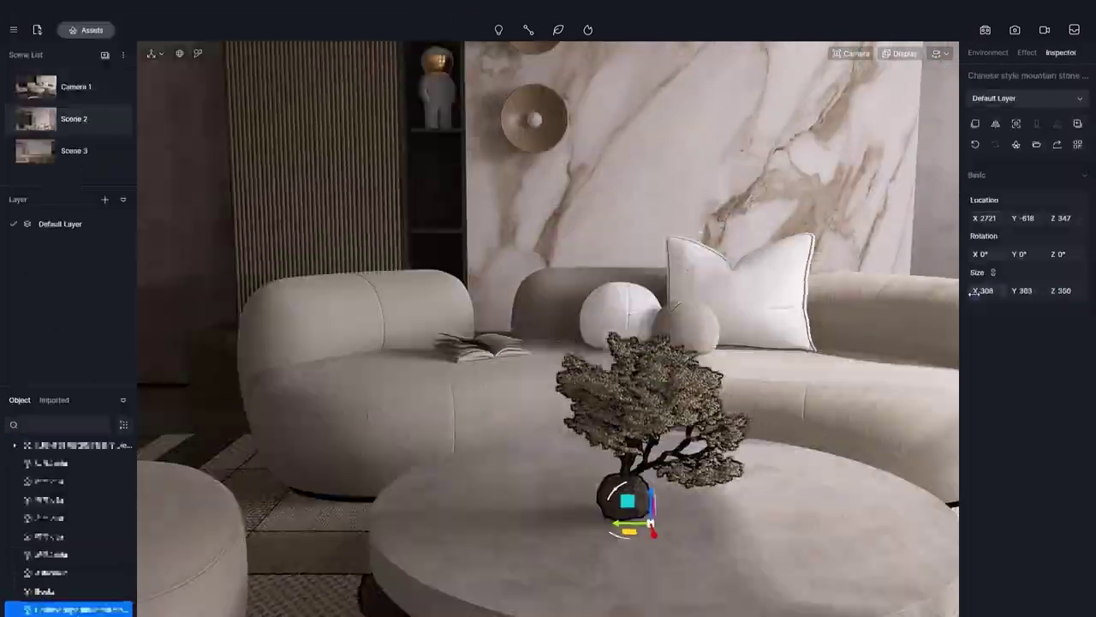
left_click(196, 193)
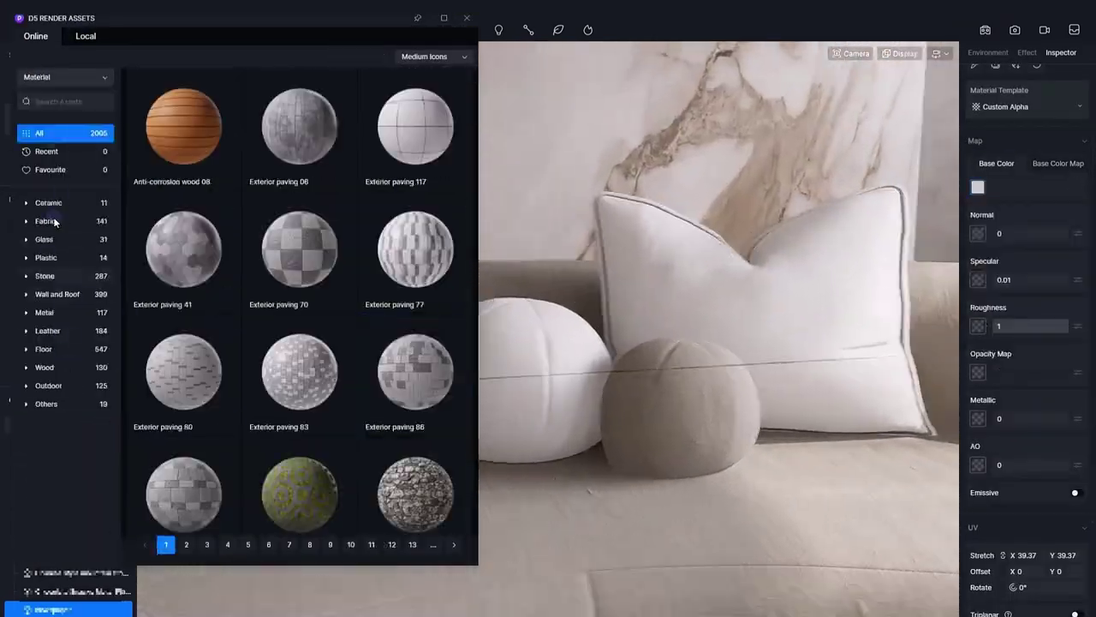
Apply Black Striped Acrylic Fabric from Fabric > Cotton and linen to the round pouf
left_click(54, 217)
left_click(54, 239)
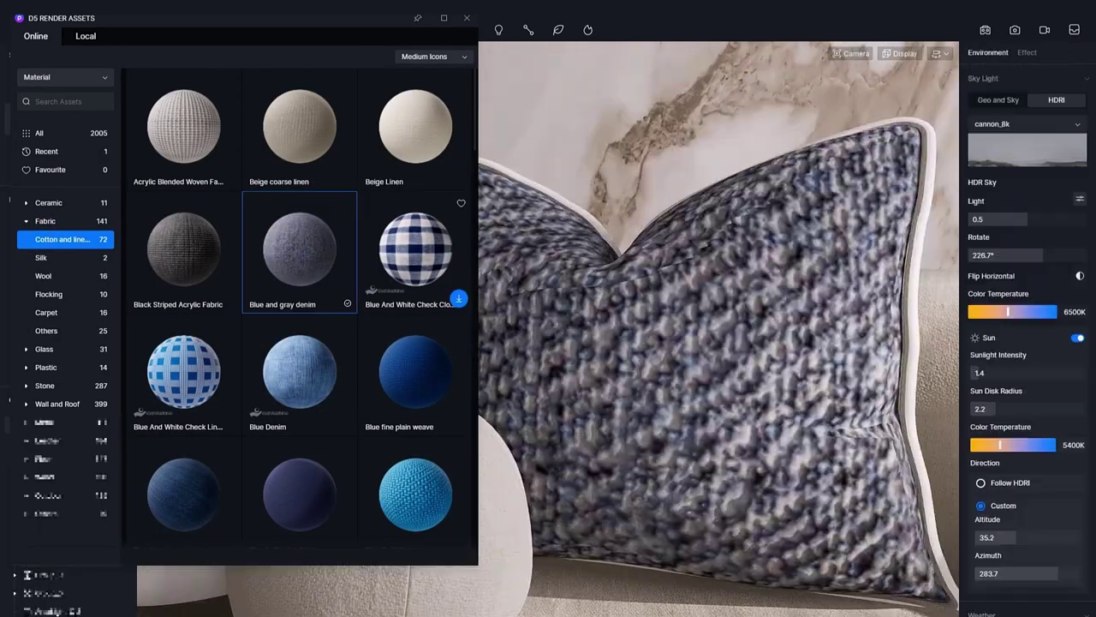
left_click(172, 240)
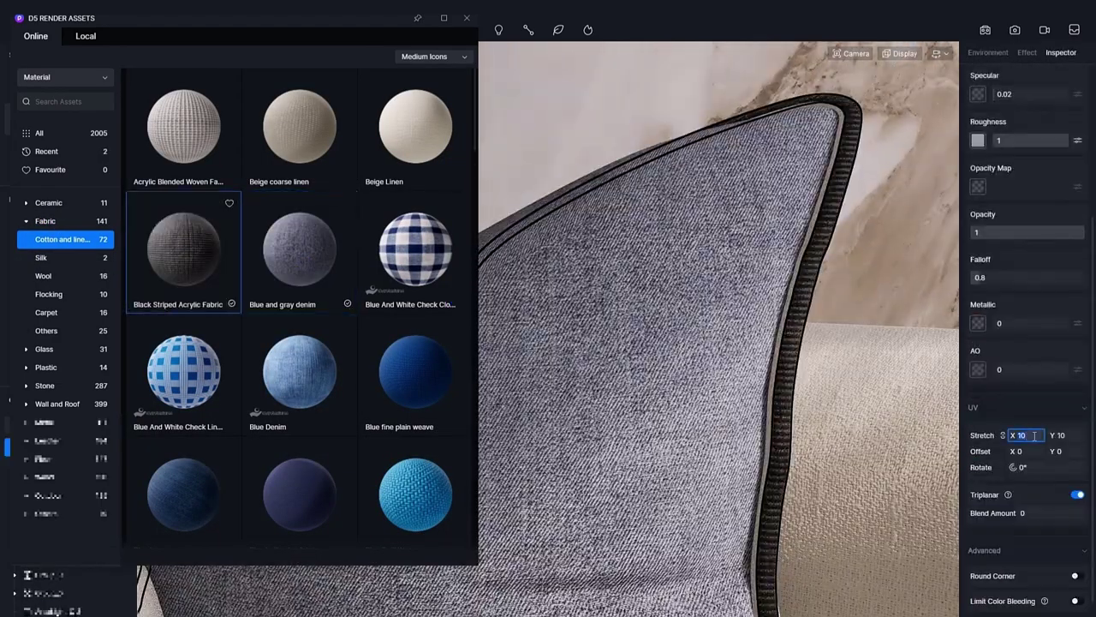
scroll(415, 248, "down", 2)
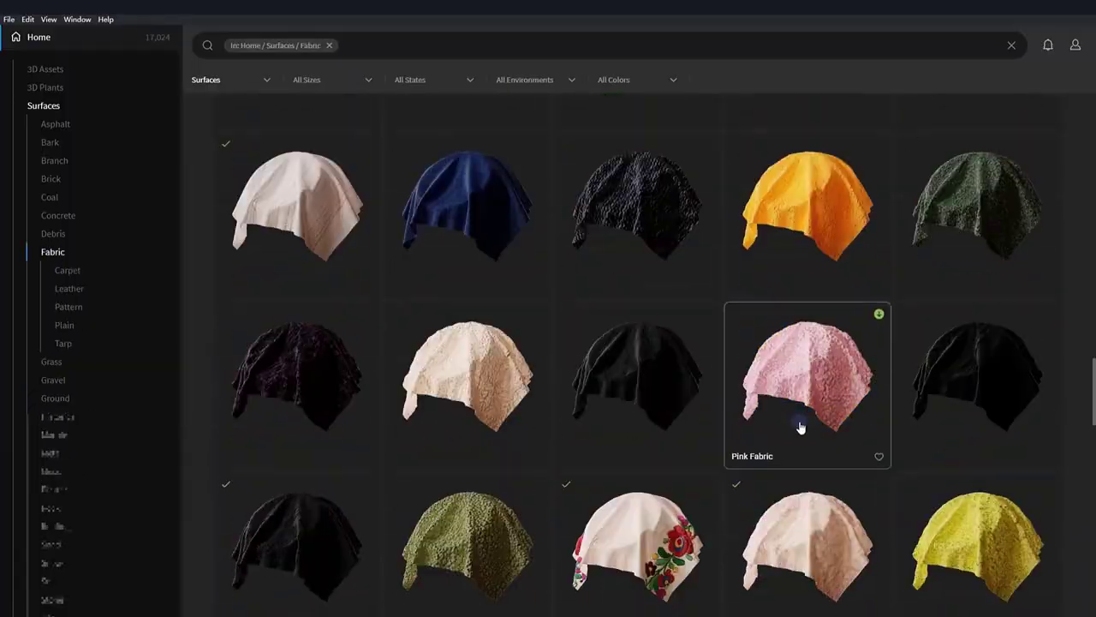
Browse Bridge's fabric surfaces and open Multicolored Fabric's detail view at 4K resolution
scroll(801, 427, "down", 2)
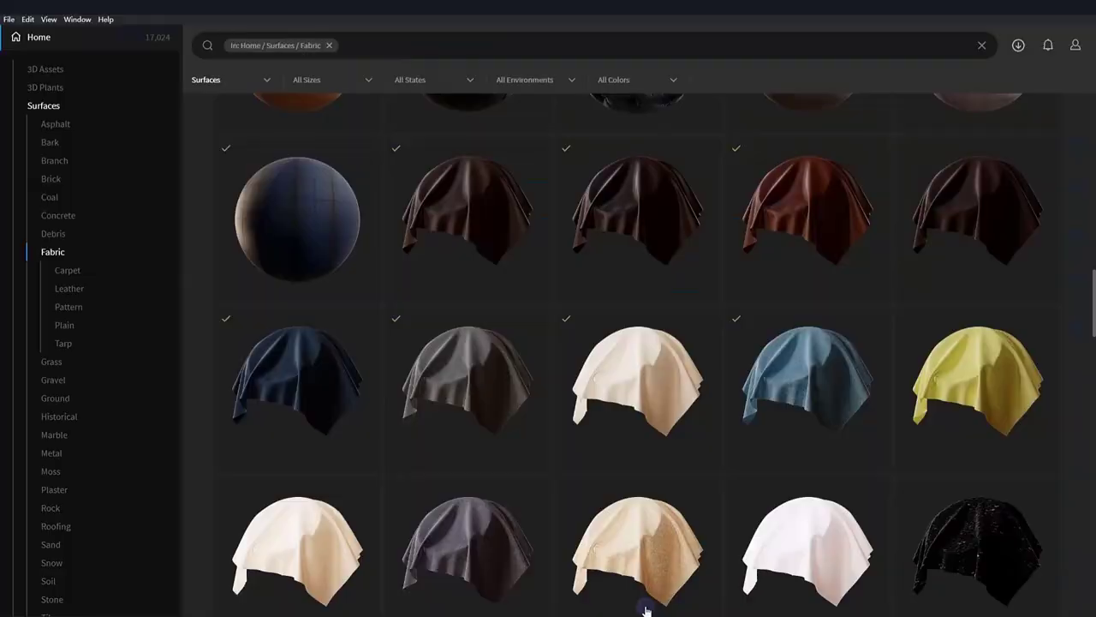
scroll(634, 514, "down", 5)
right_click(694, 319)
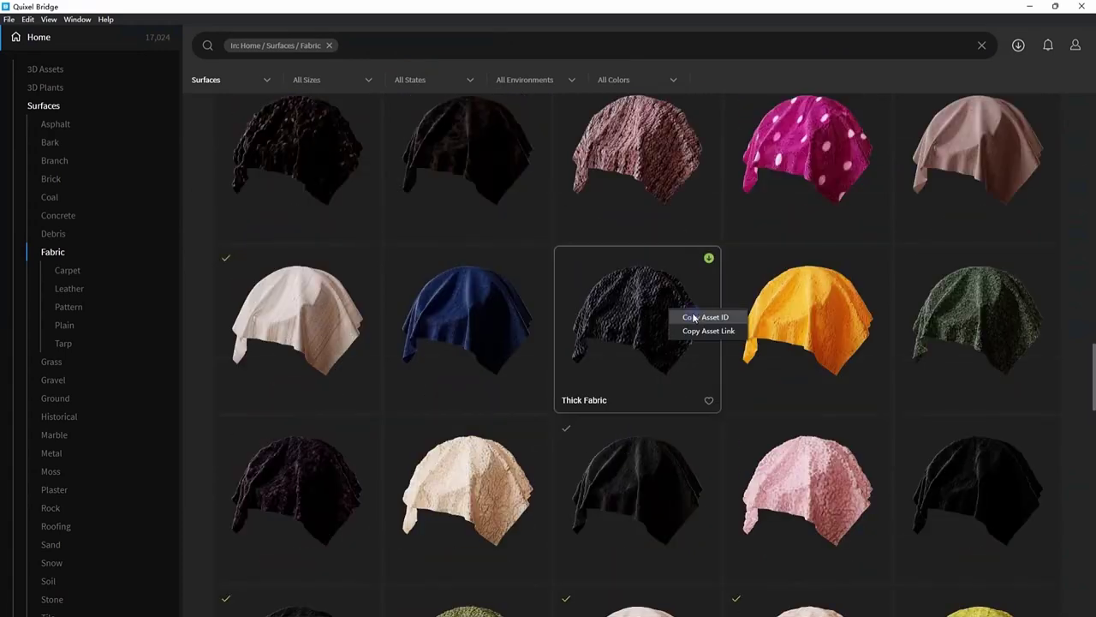
left_click(599, 142)
scroll(590, 411, "down", 2)
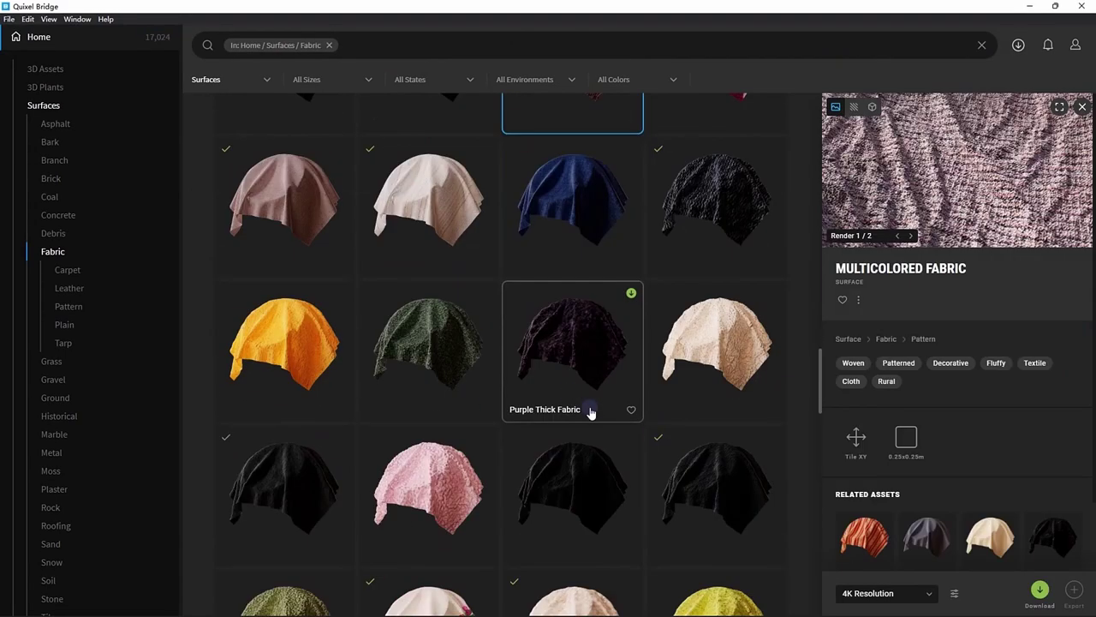
scroll(746, 403, "up", 3)
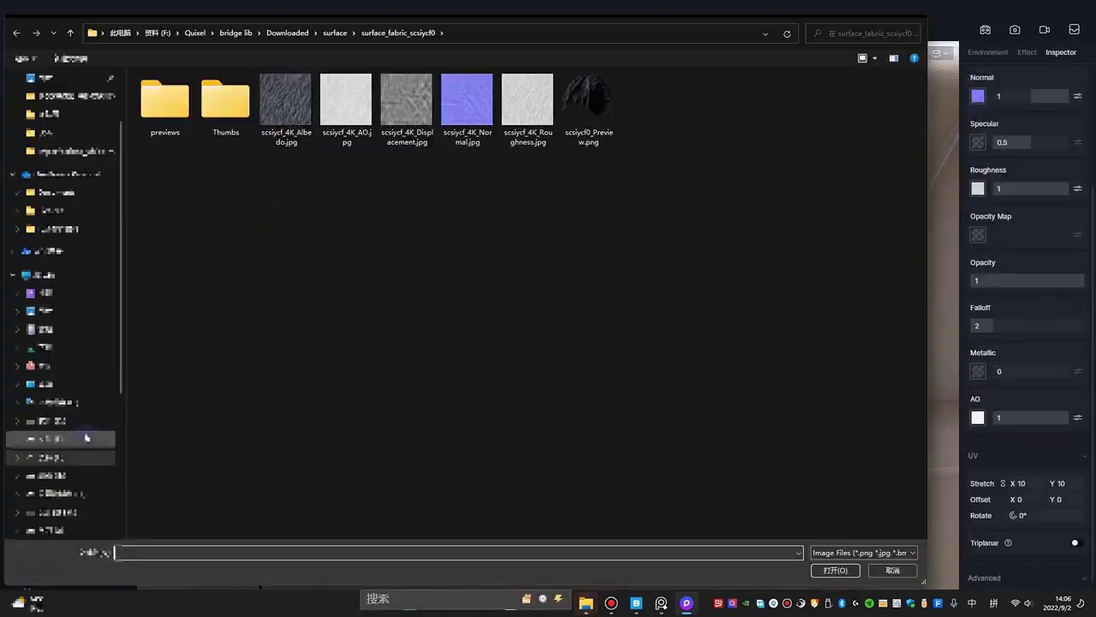
Download the simple white ball table lamp and place it on the marble side table
left_click(86, 437)
double_click(182, 99)
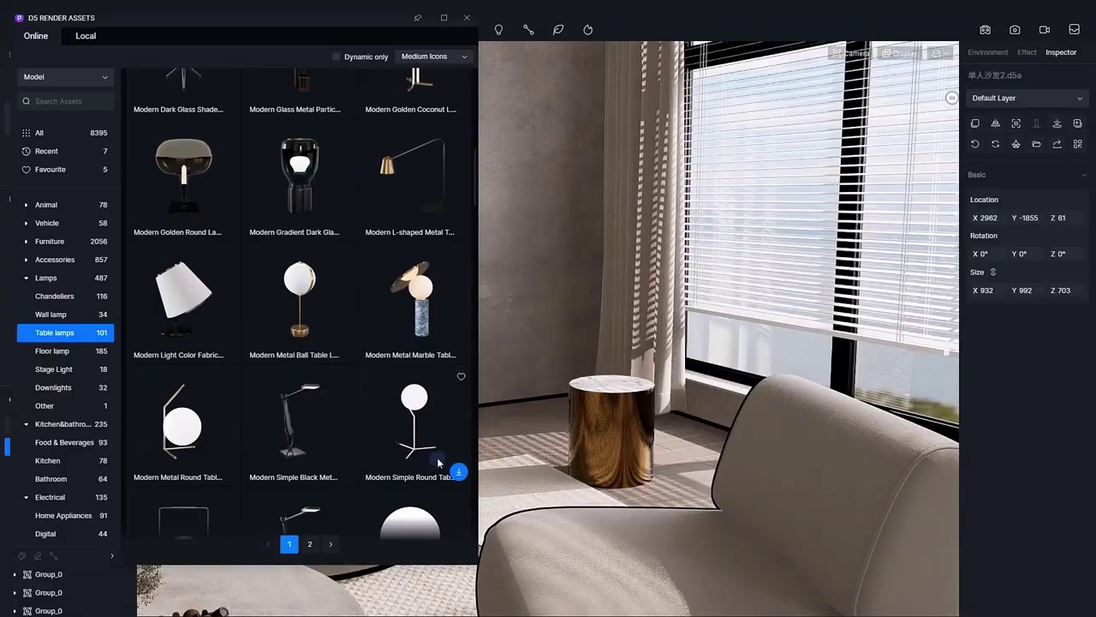
scroll(352, 372, "down", 3)
left_click(189, 287)
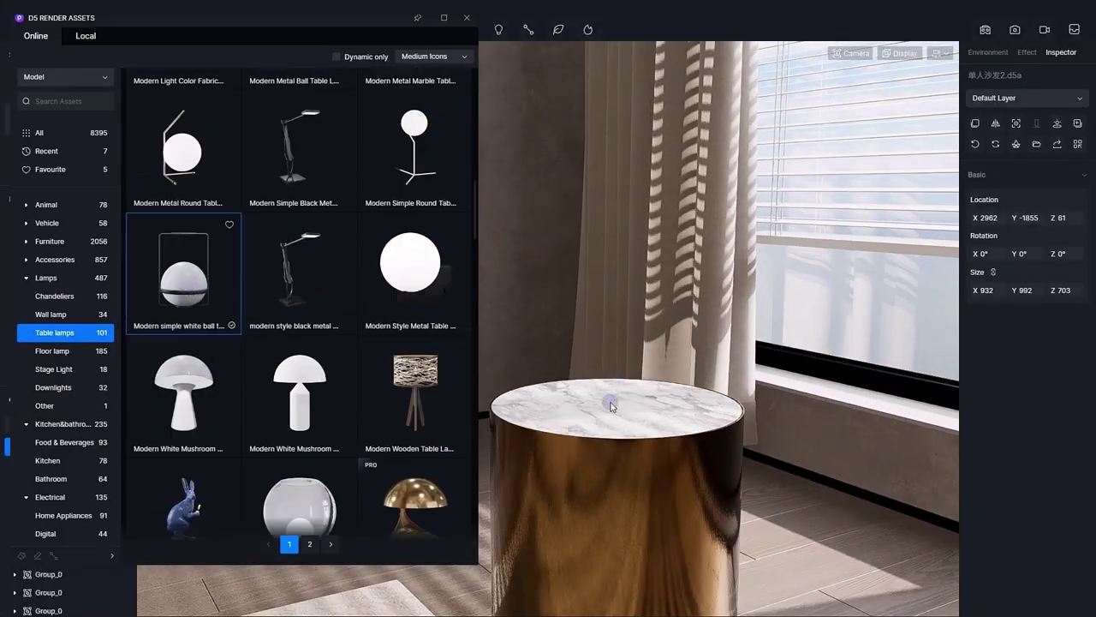
left_click(599, 402)
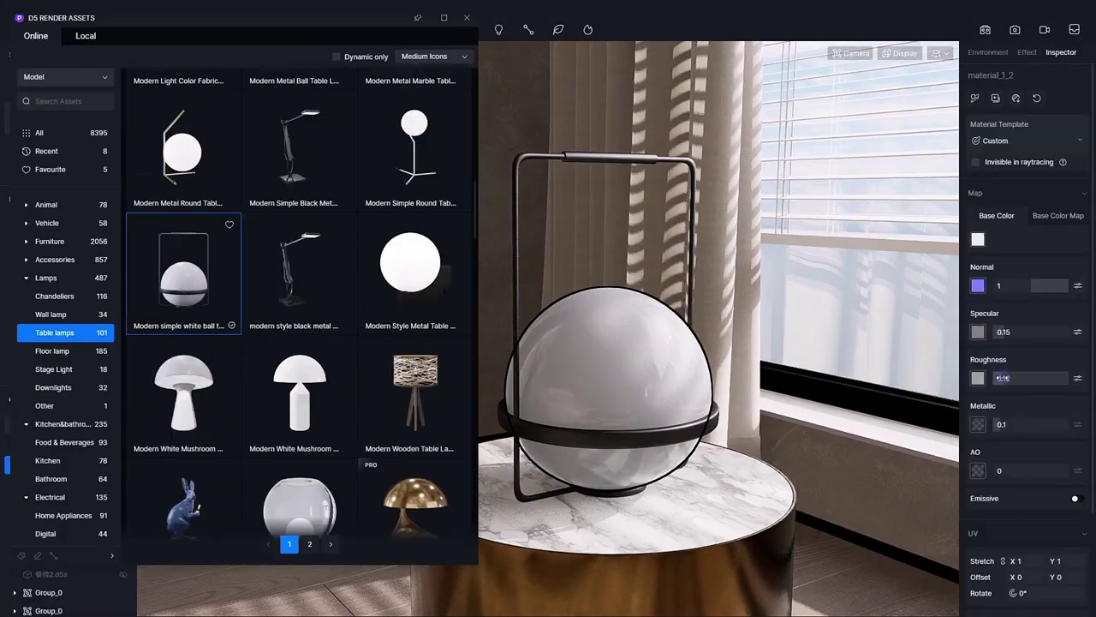
Set the texture map's colour space to Linear
scroll(599, 402, "up", 3)
key("super")
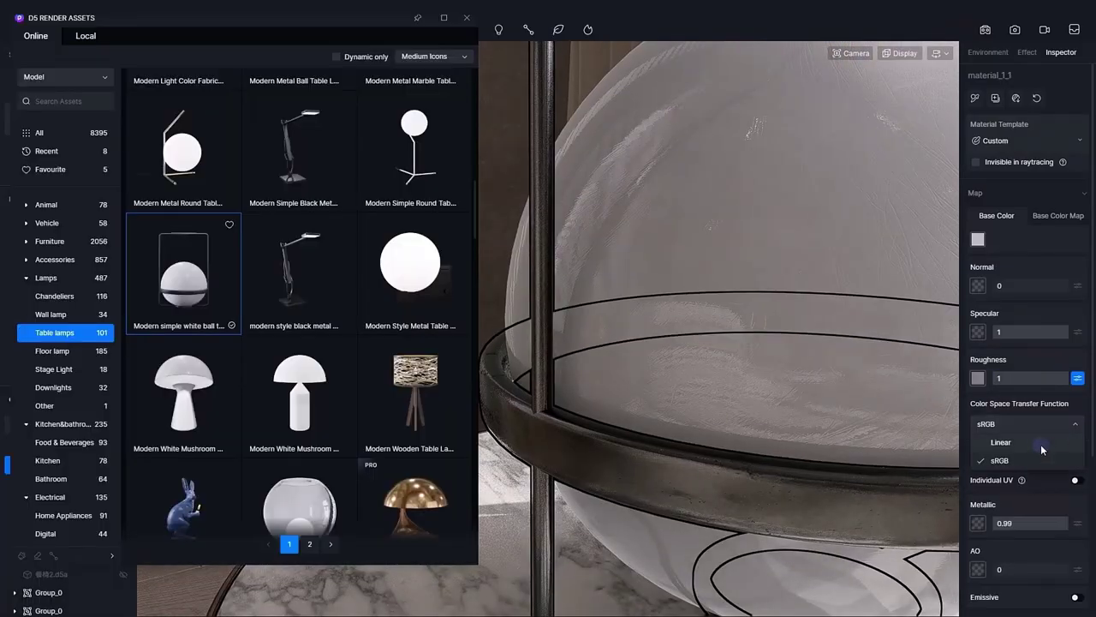
left_click(1000, 442)
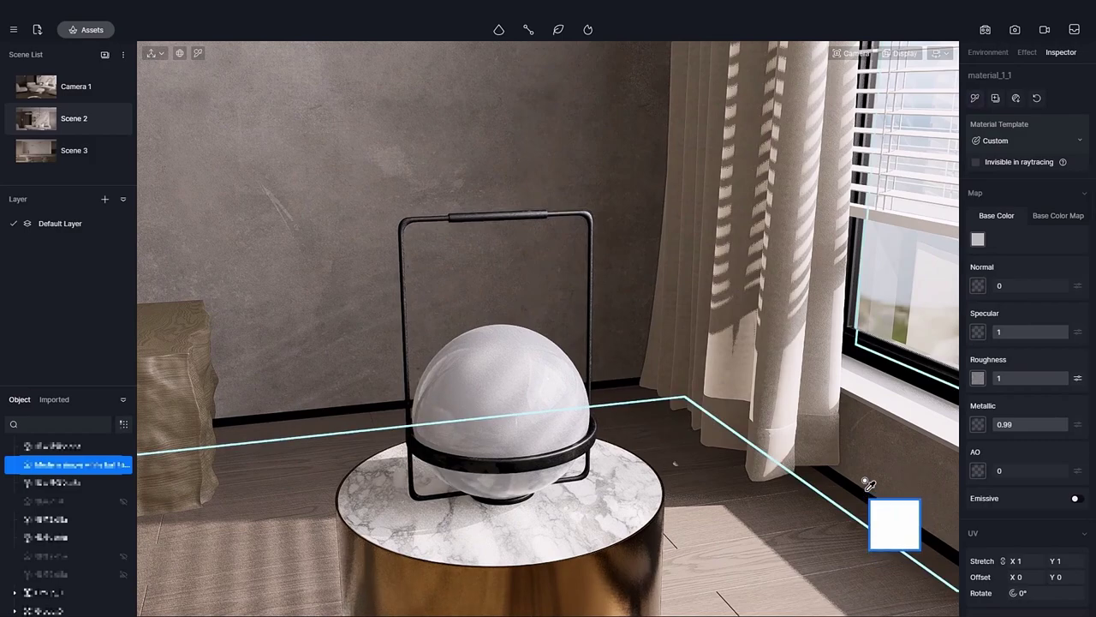
scroll(869, 485, "up", 5)
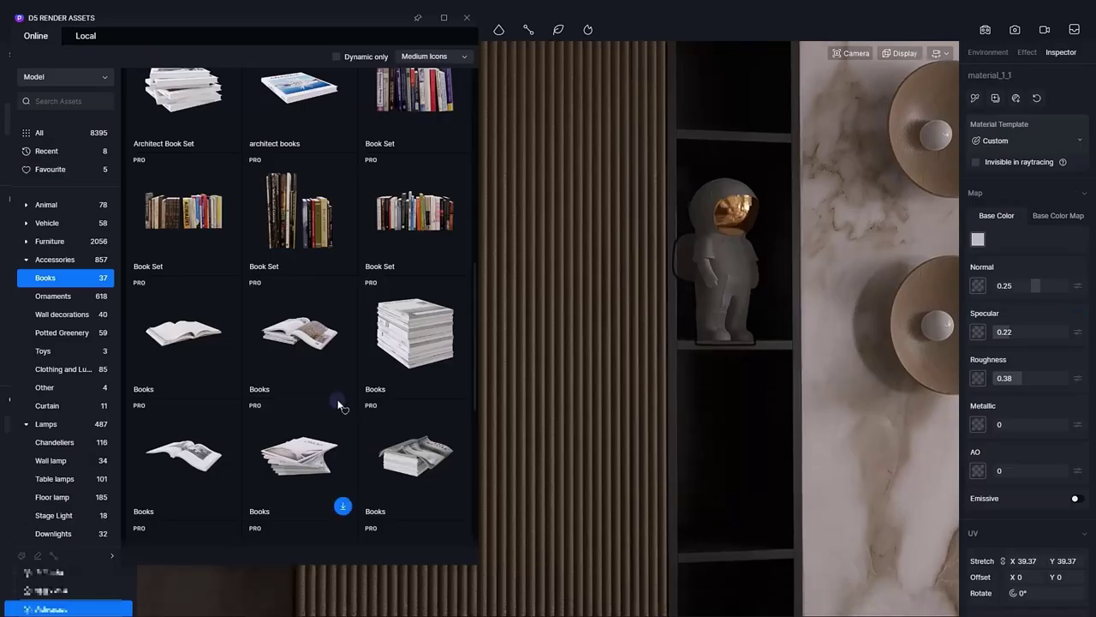
Scroll through the accessory catalogues to find books and ornaments for the shelves
scroll(340, 406, "down", 5)
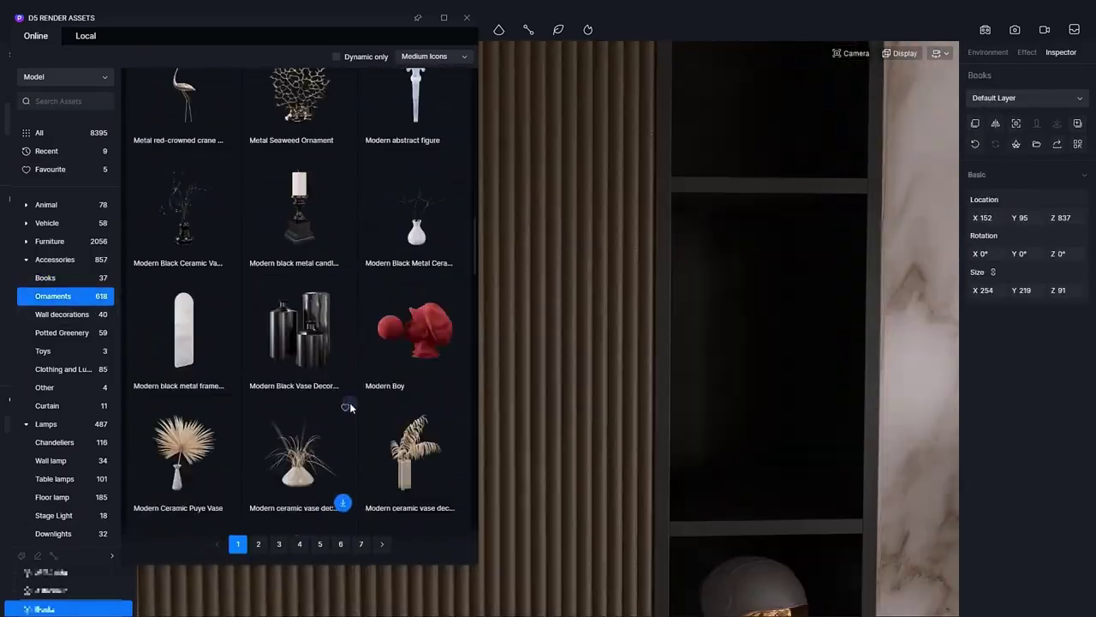
scroll(349, 401, "down", 5)
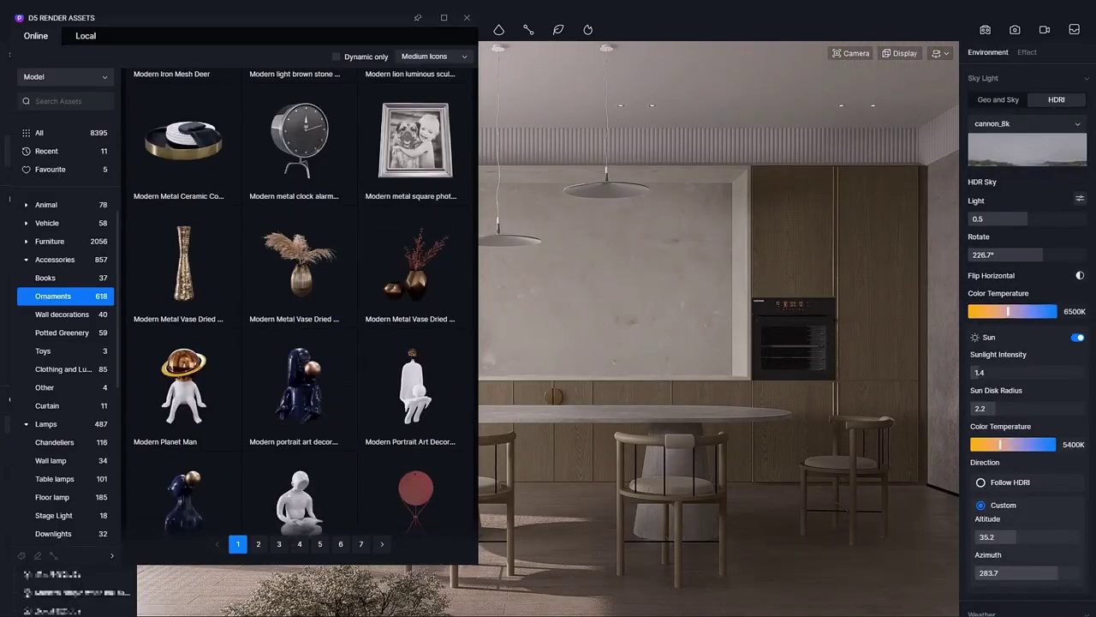
scroll(339, 286, "up", 2)
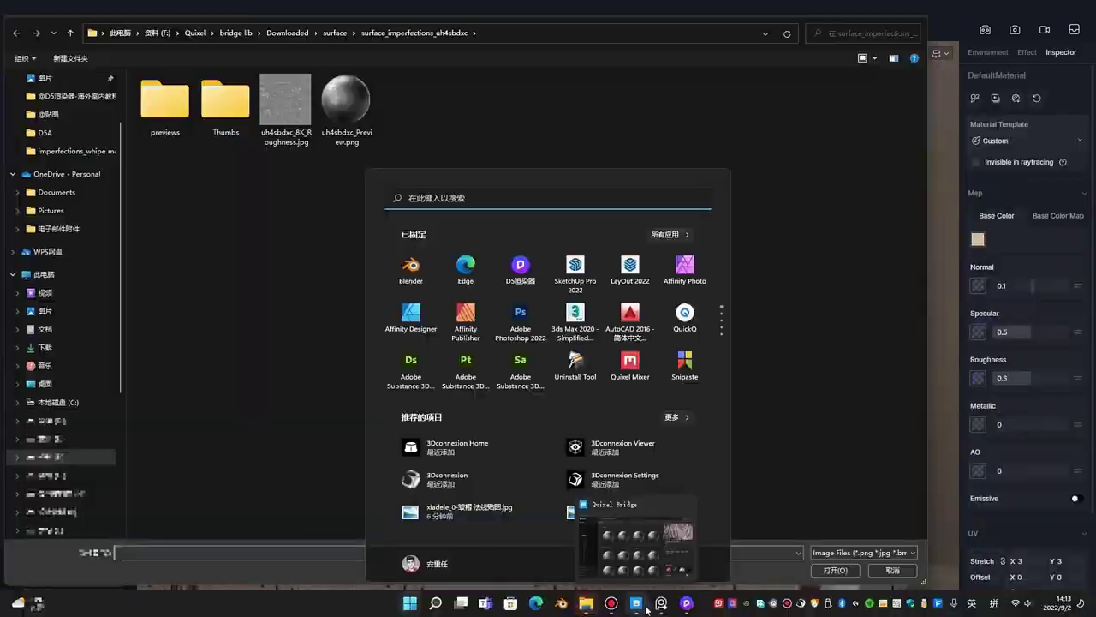
Raise the panel material's roughness to 1 and warm the marble wall colour to hue 35
left_click(638, 604)
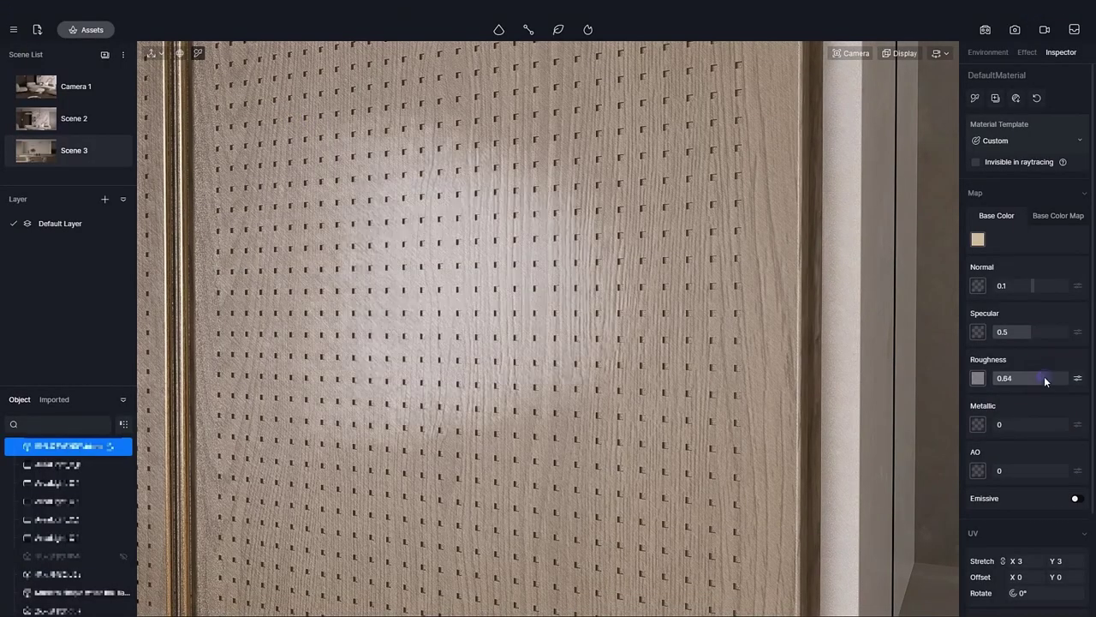
left_click_drag(1027, 378, 1079, 381)
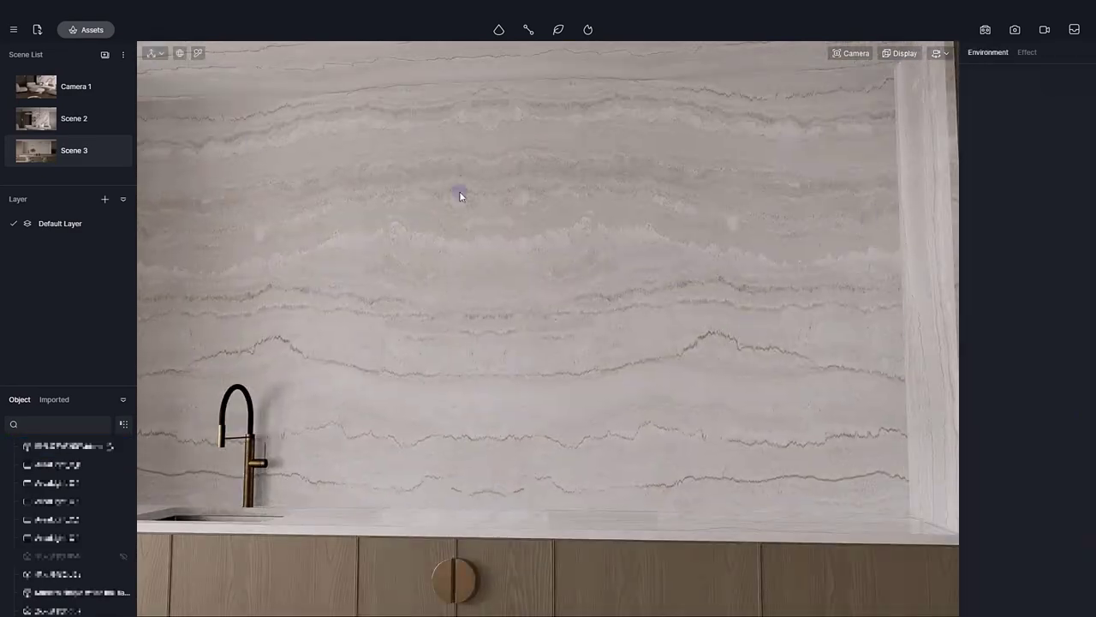
left_click(459, 196)
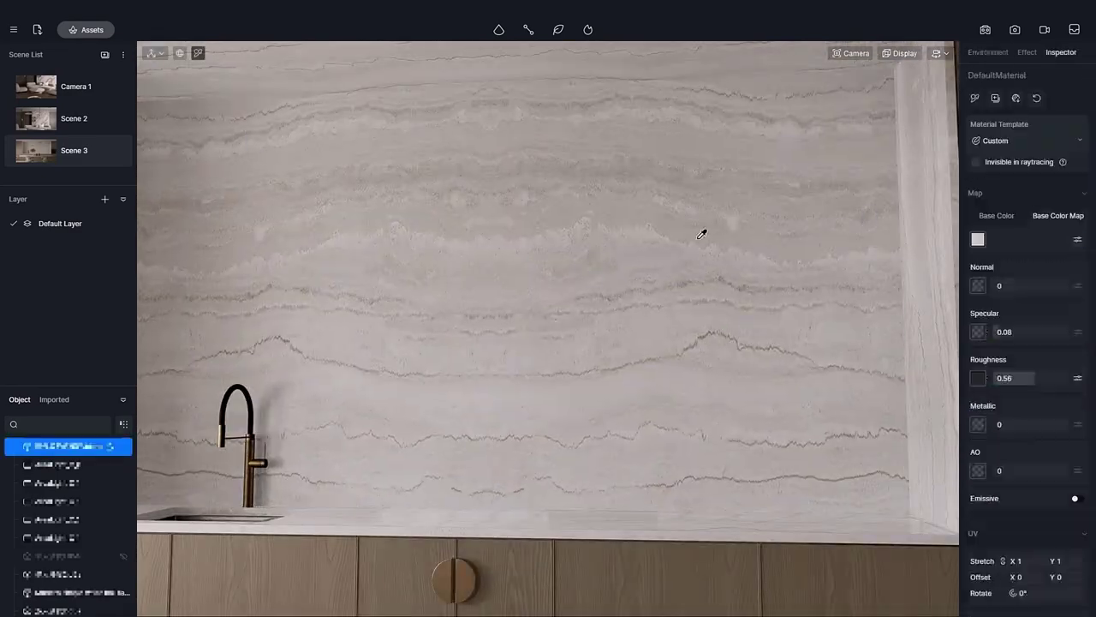
left_click(978, 239)
left_click(993, 340)
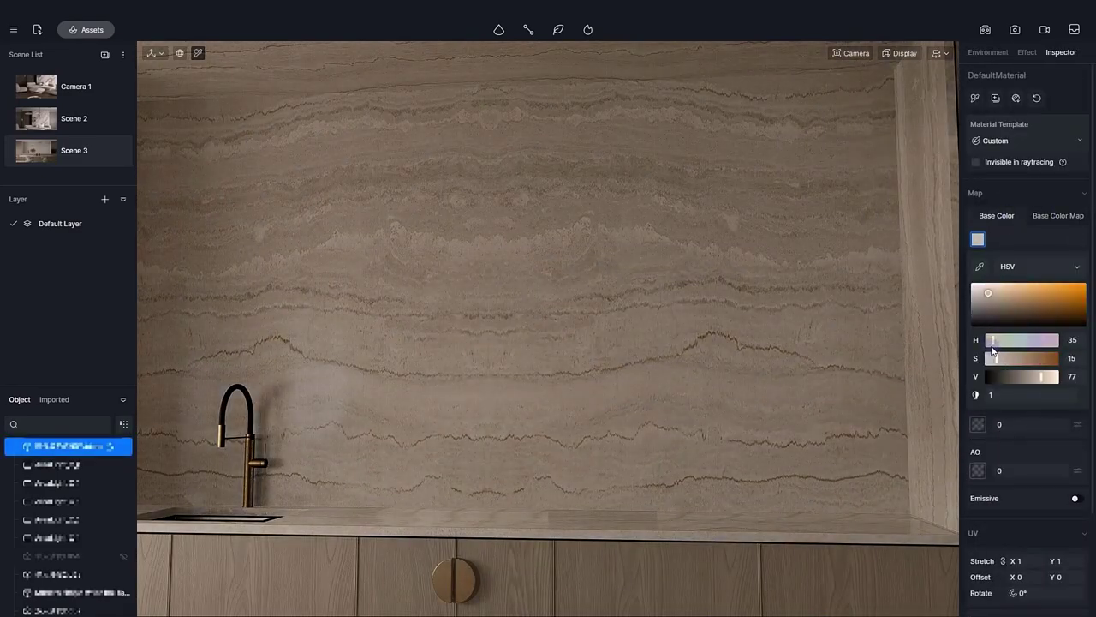
left_click_drag(1044, 373, 1048, 374)
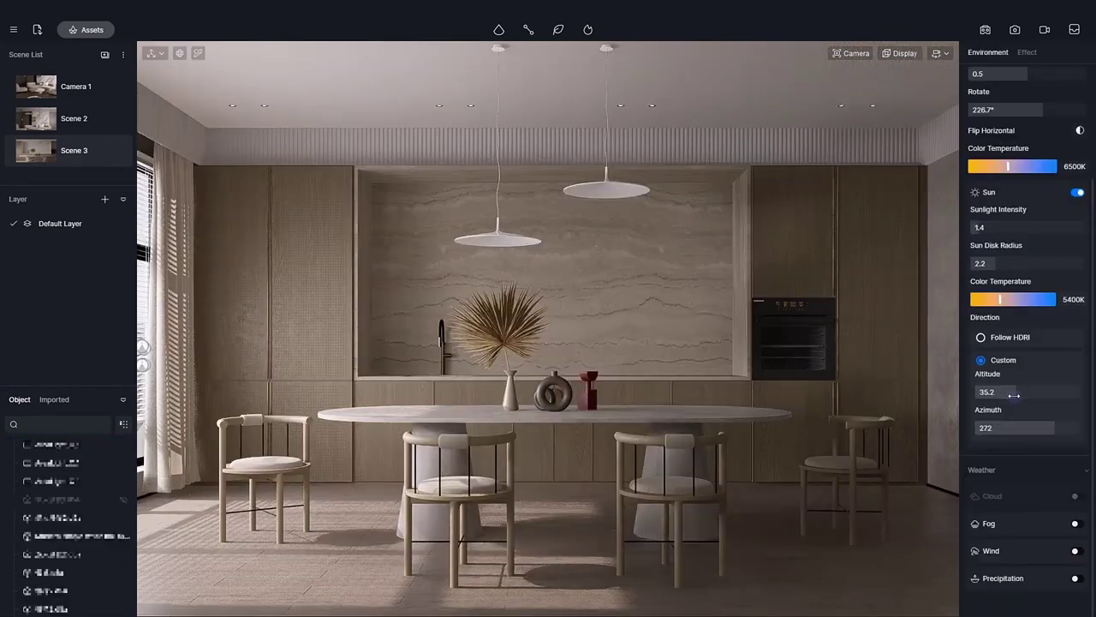
Set sun altitude 31.8, disk radius 1.9, and window frame roughness 0.89, normal 0.2
left_click_drag(1013, 395, 1012, 394)
left_click_drag(1003, 268, 925, 245)
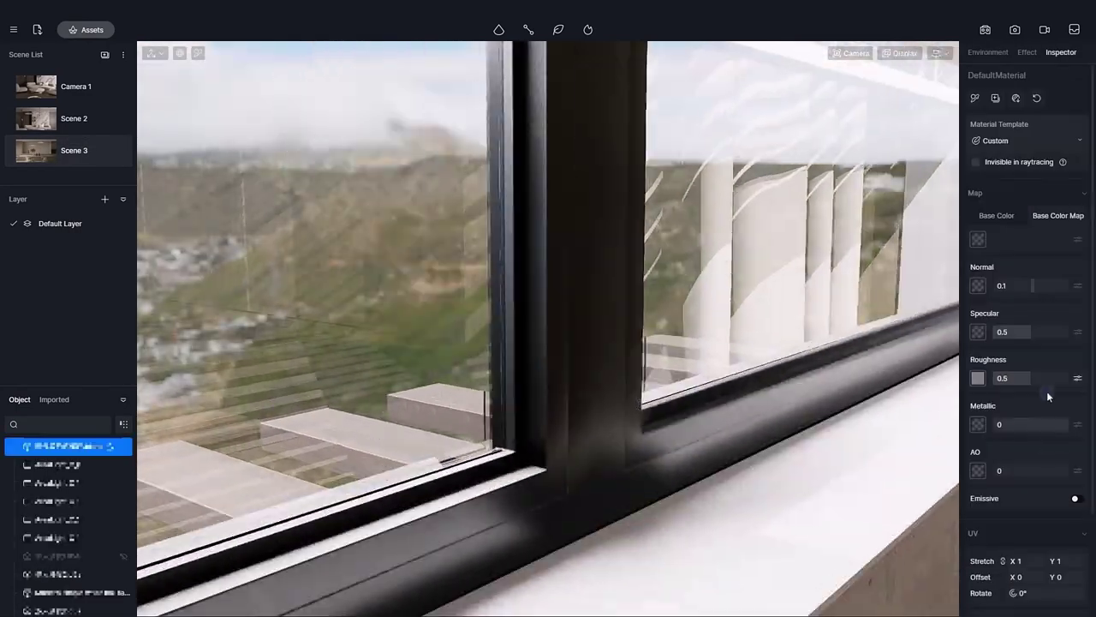
left_click(1077, 377)
left_click_drag(1055, 378, 1062, 377)
left_click_drag(1019, 285, 1028, 286)
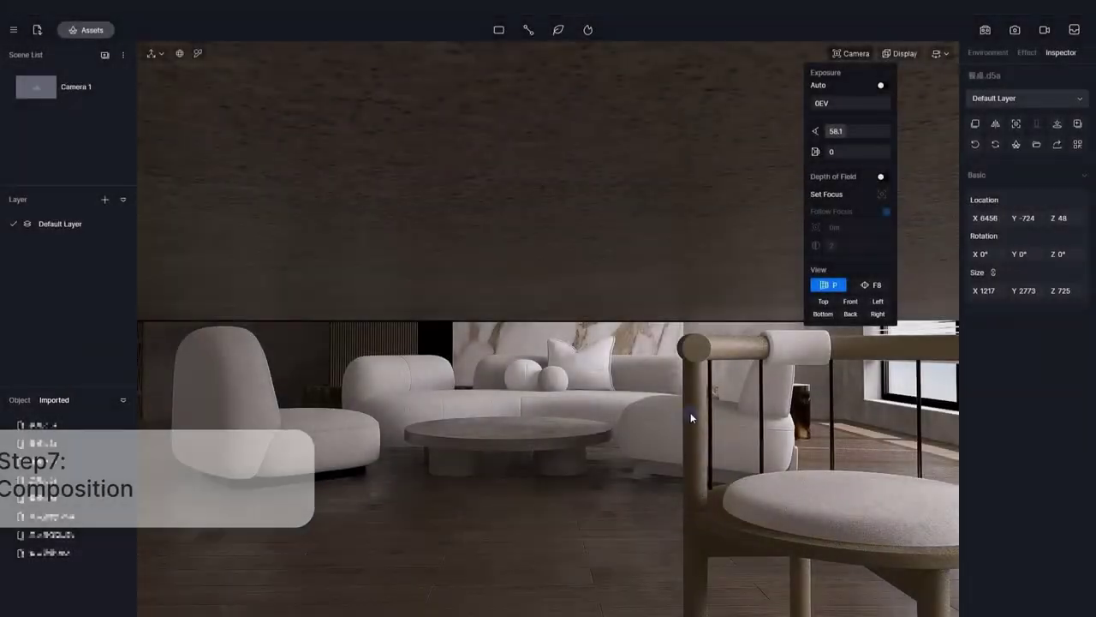
Switch to two-point perspective and frame the marble wall and sofas straight on
scroll(628, 344, "down", 5)
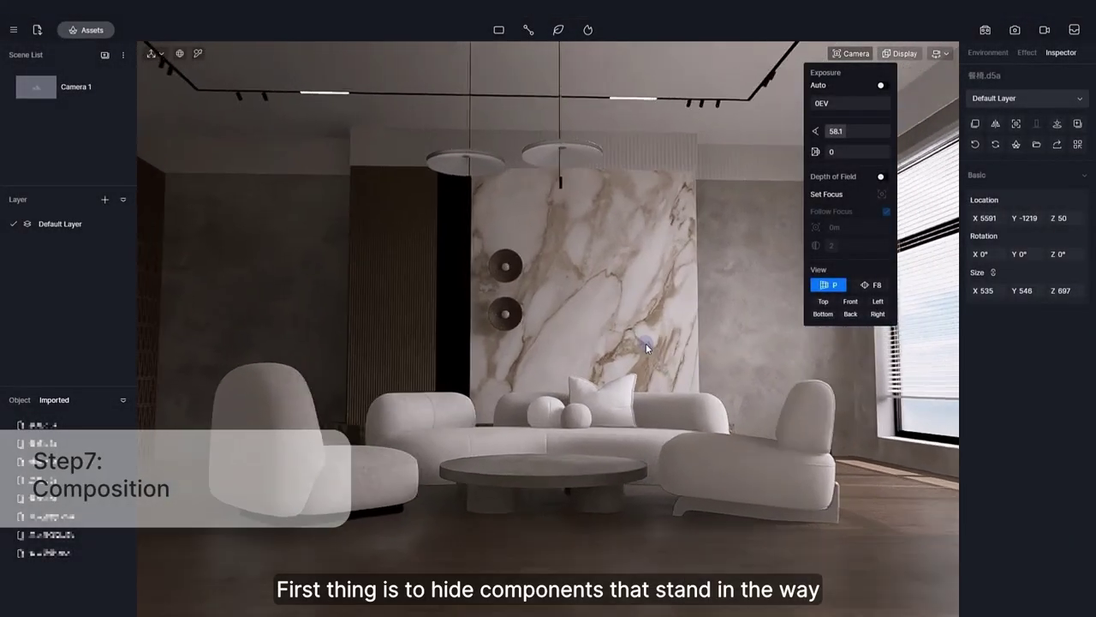
key("F8")
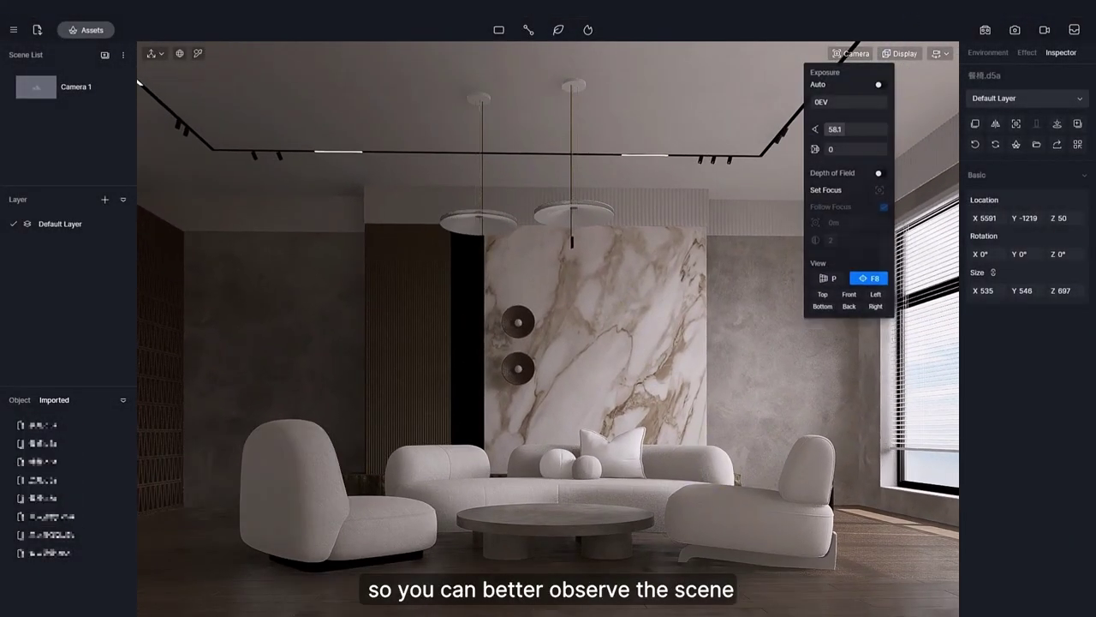
right_click_drag(587, 299, 867, 418)
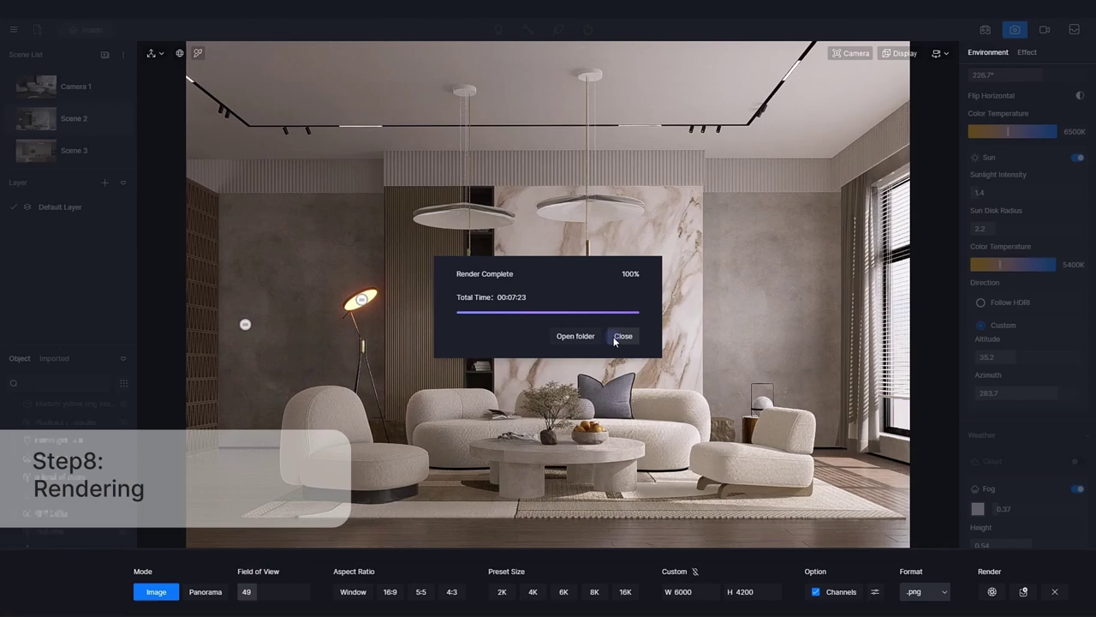
Dismiss the render complete notice for the 6000×4200 PNG image
left_click(626, 336)
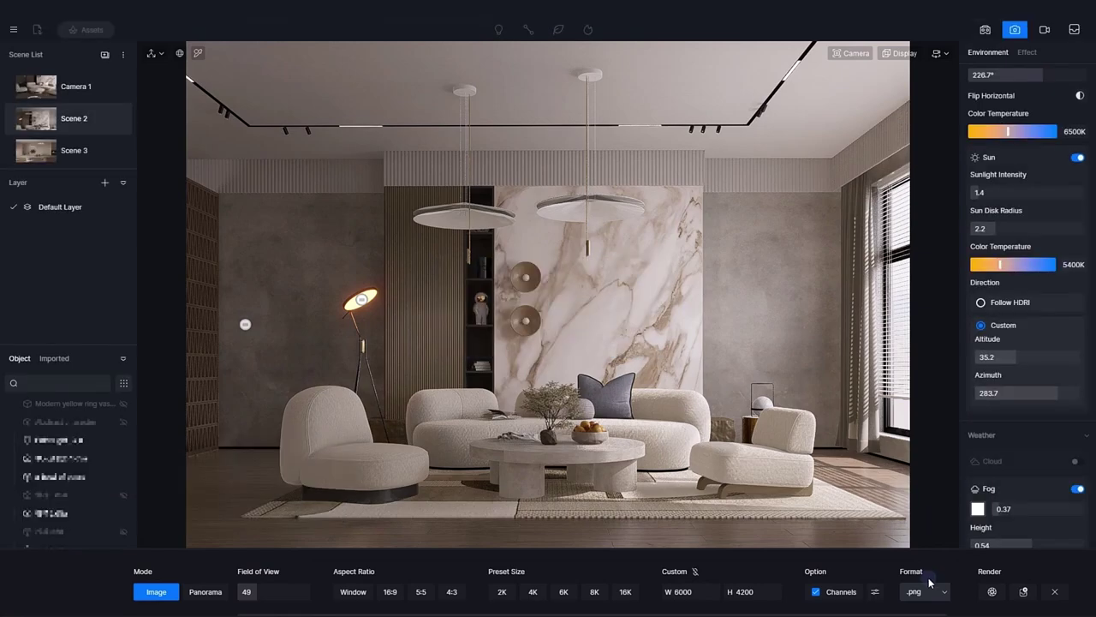